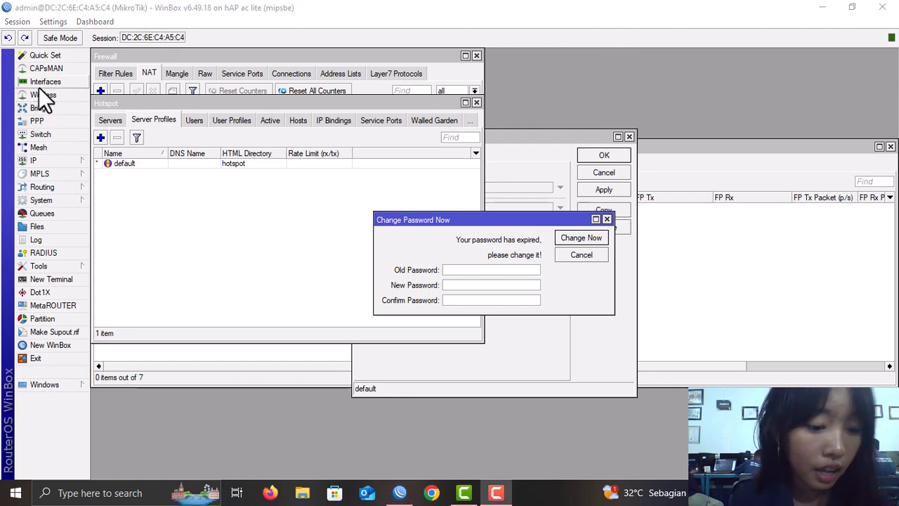
- Close the Firewall window and the remaining open hotspot and password windows
{"action": "left_click", "coordinate": [370, 53]}
{"action": "key", "text": "Escape"}
{"action": "key", "text": "Escape"}
{"action": "key", "text": "Escape"}
{"action": "key", "text": "Escape"}
{"action": "key", "text": "Escape"}
{"action": "key", "text": "Escape"}
{"action": "key", "text": "Escape"}
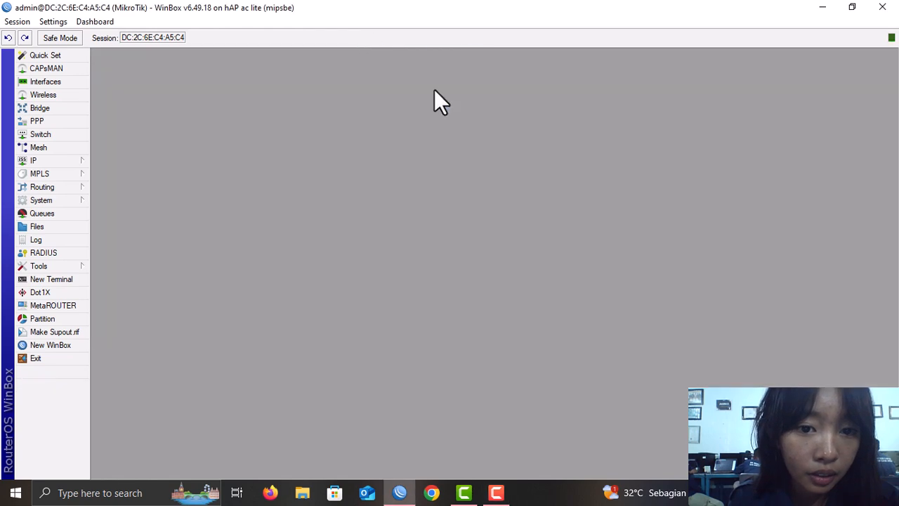
{"action": "left_click", "coordinate": [41, 200]}
- Rename the router identity from MikroTik to dea.net
{"action": "left_click", "coordinate": [142, 235]}
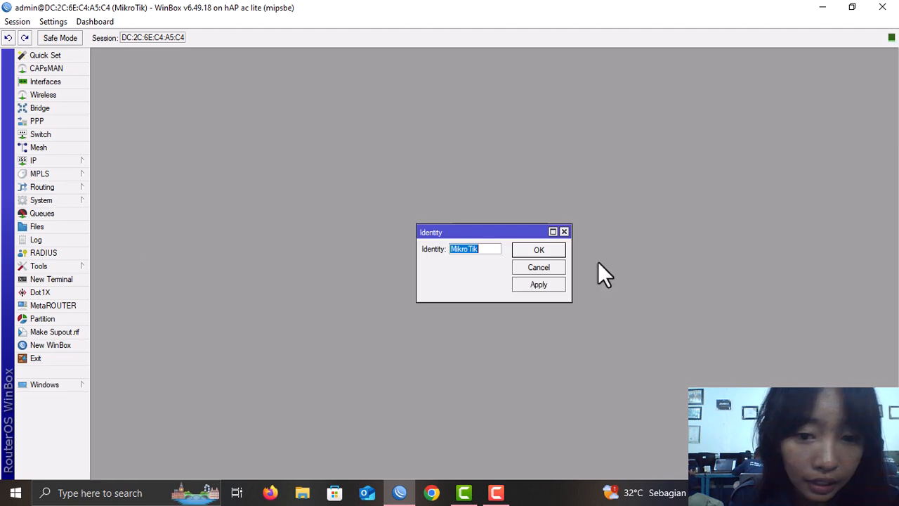
{"action": "key", "text": "BackSpace"}
{"action": "type", "text": "dea"}
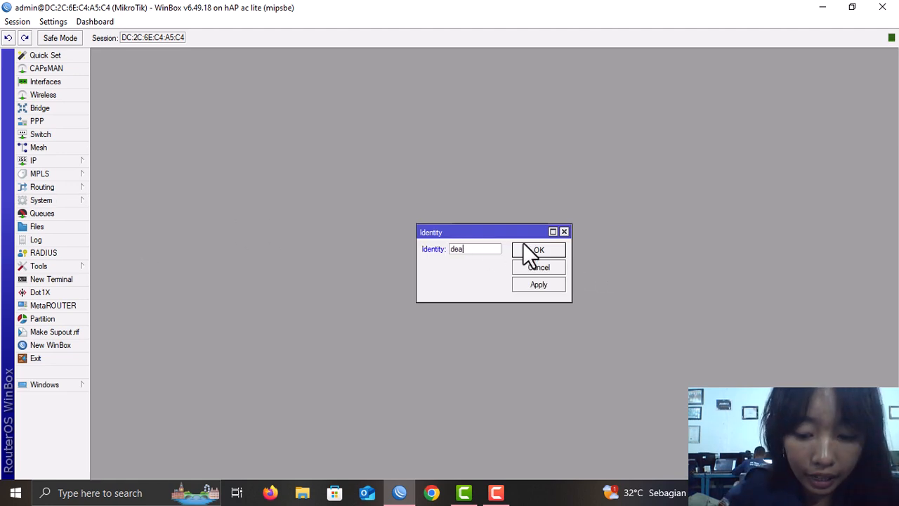
{"action": "type", "text": ".net"}
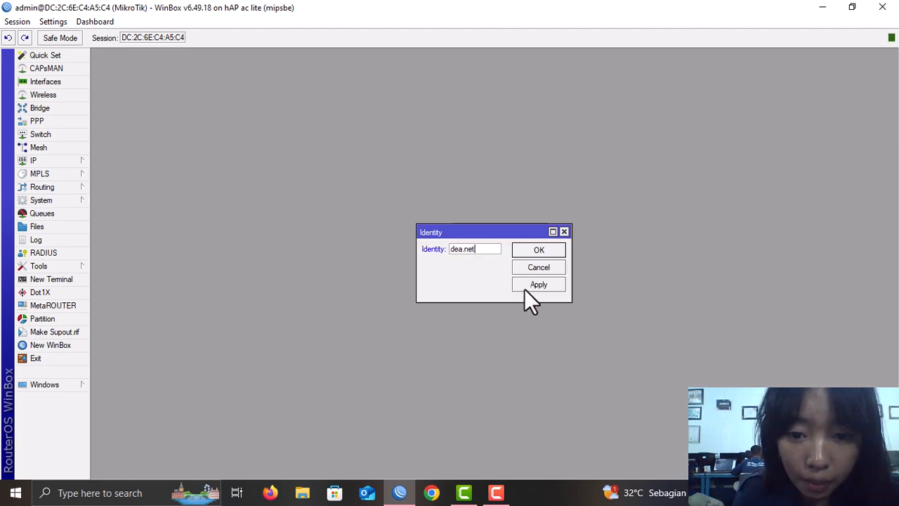
{"action": "left_click", "coordinate": [526, 289]}
{"action": "left_click", "coordinate": [539, 252]}
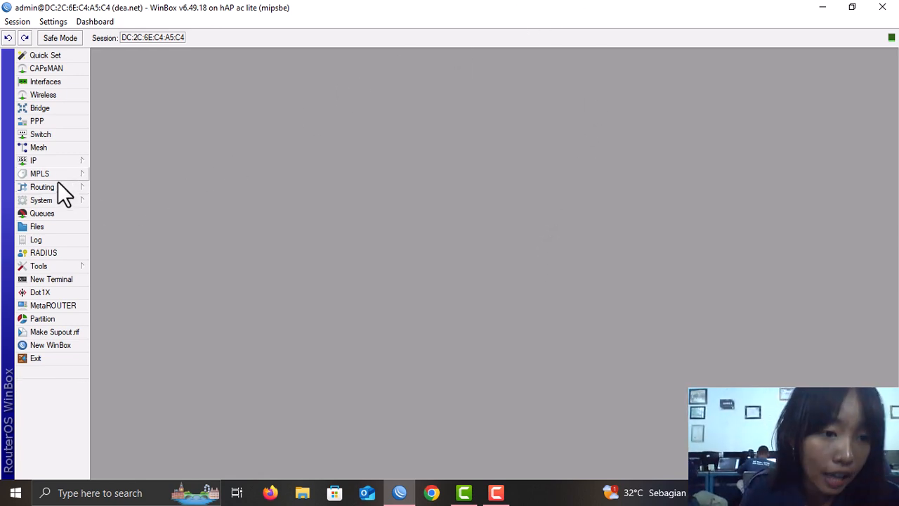
- Try giving the admin user a new password, then dismiss the same-password error
{"action": "left_click", "coordinate": [70, 200]}
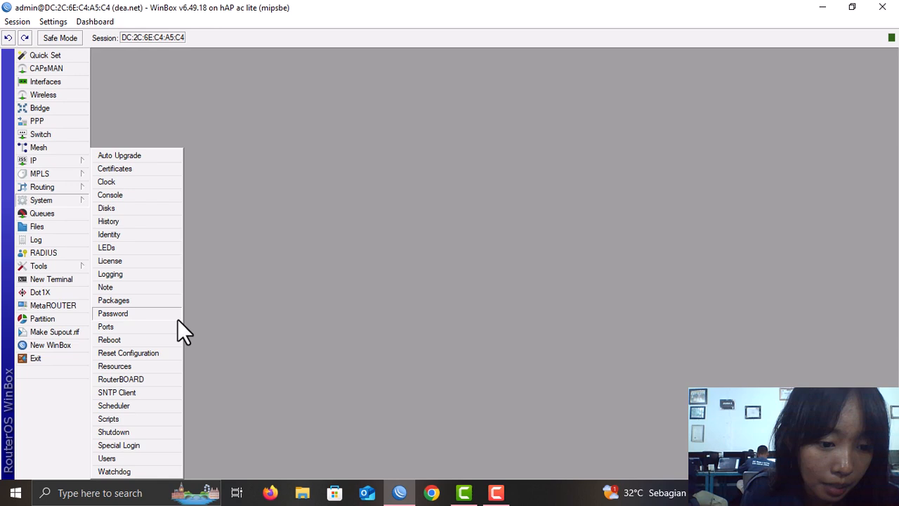
{"action": "left_click", "coordinate": [146, 462]}
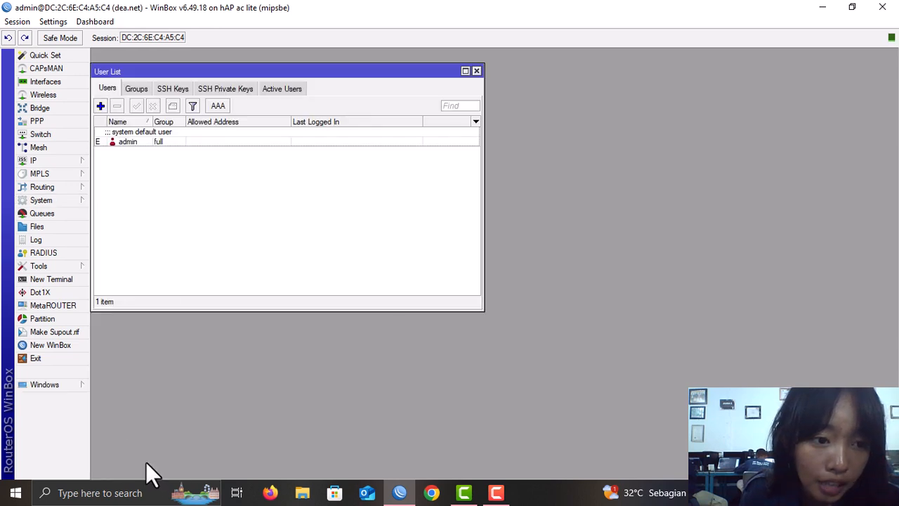
{"action": "left_click", "coordinate": [56, 199]}
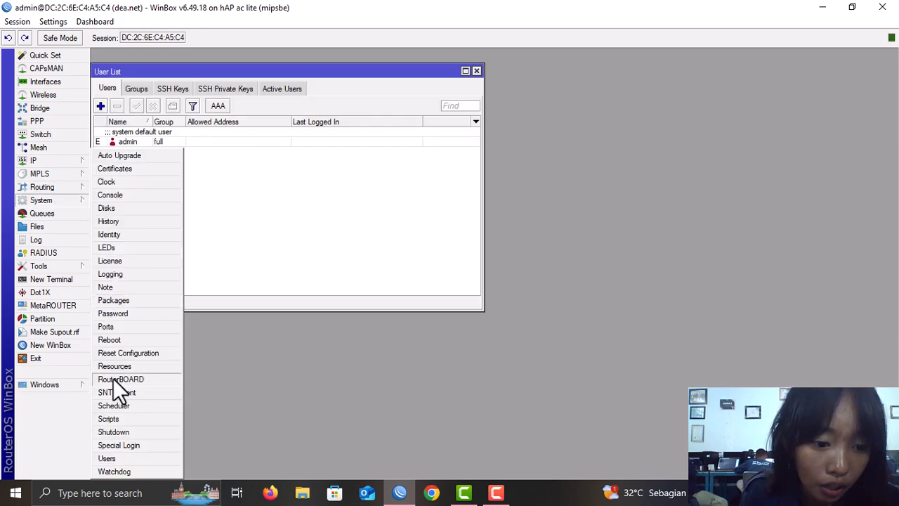
{"action": "left_click", "coordinate": [120, 457]}
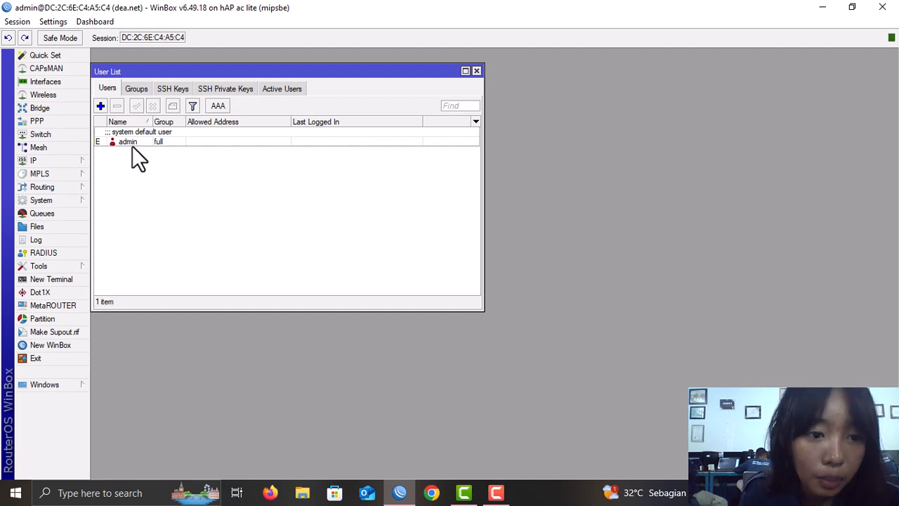
{"action": "double_click", "coordinate": [153, 142]}
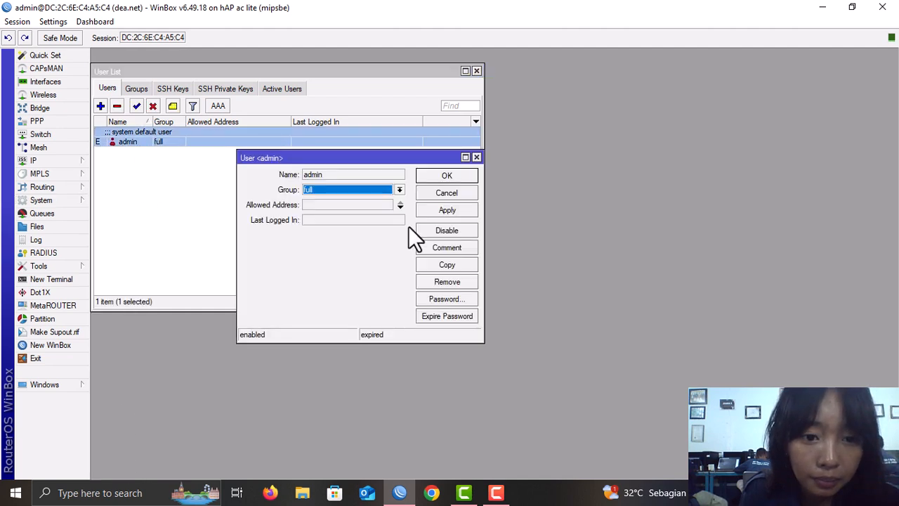
{"action": "left_click", "coordinate": [453, 302]}
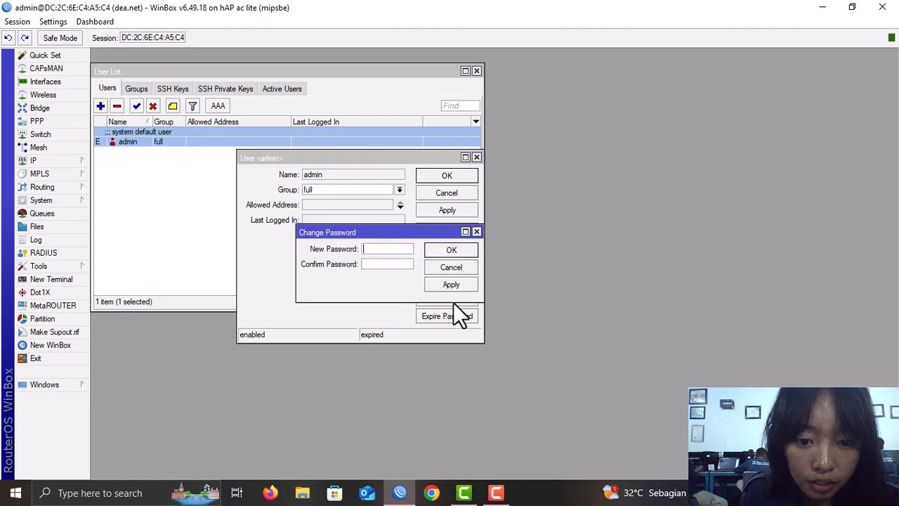
{"action": "type", "text": "*"}
{"action": "left_click", "coordinate": [391, 269]}
{"action": "type", "text": "**"}
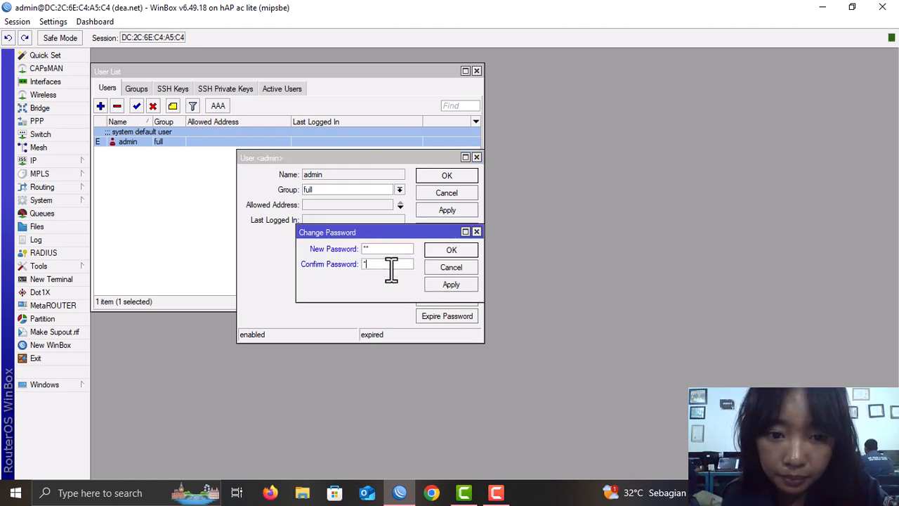
{"action": "left_click", "coordinate": [448, 287]}
{"action": "left_click", "coordinate": [451, 250]}
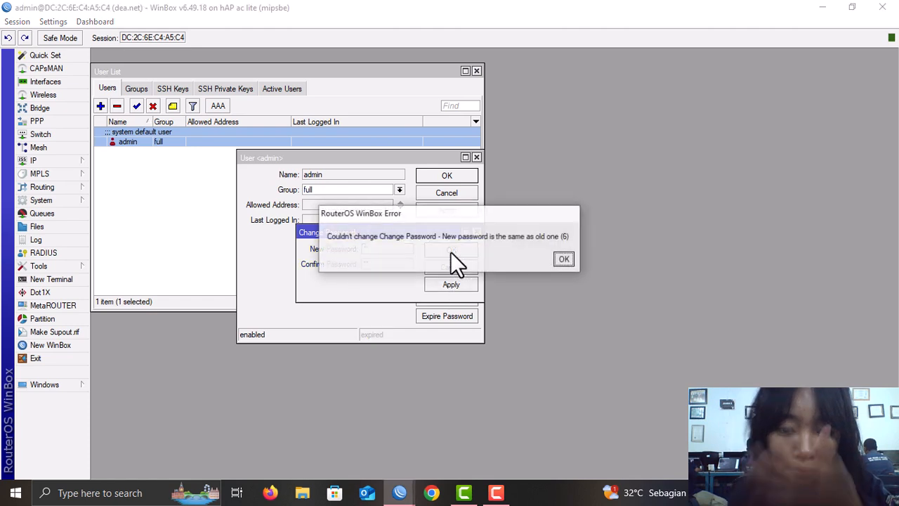
{"action": "left_click", "coordinate": [563, 258]}
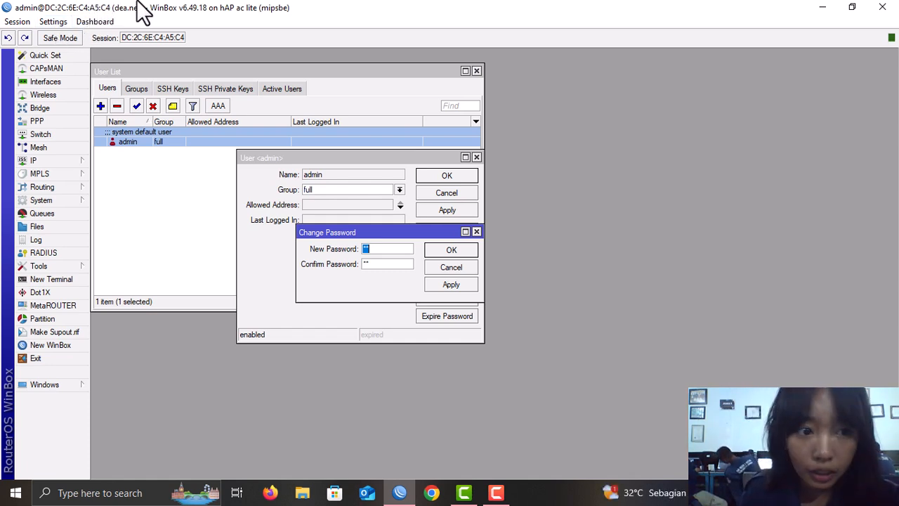
- Comment ether1 as INTERNET and ether2 as LAN in the Interface List
{"action": "left_click", "coordinate": [50, 80]}
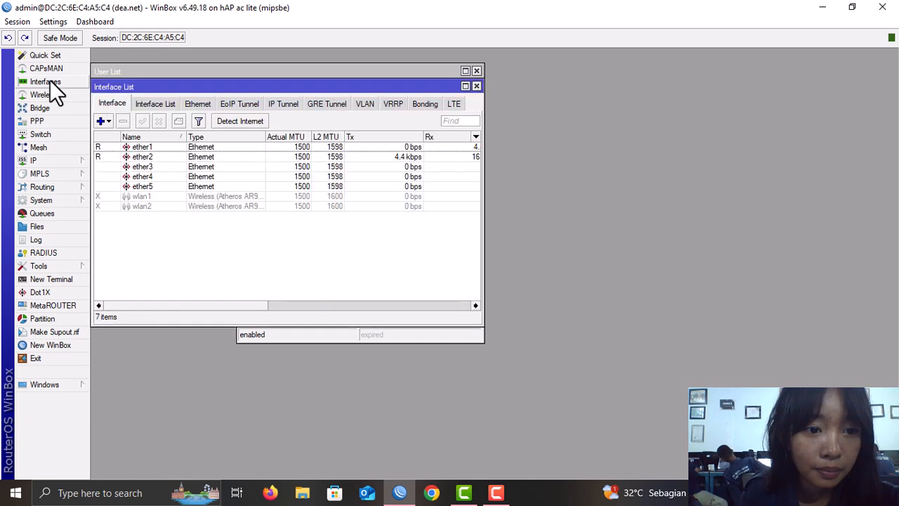
{"action": "left_click", "coordinate": [160, 147]}
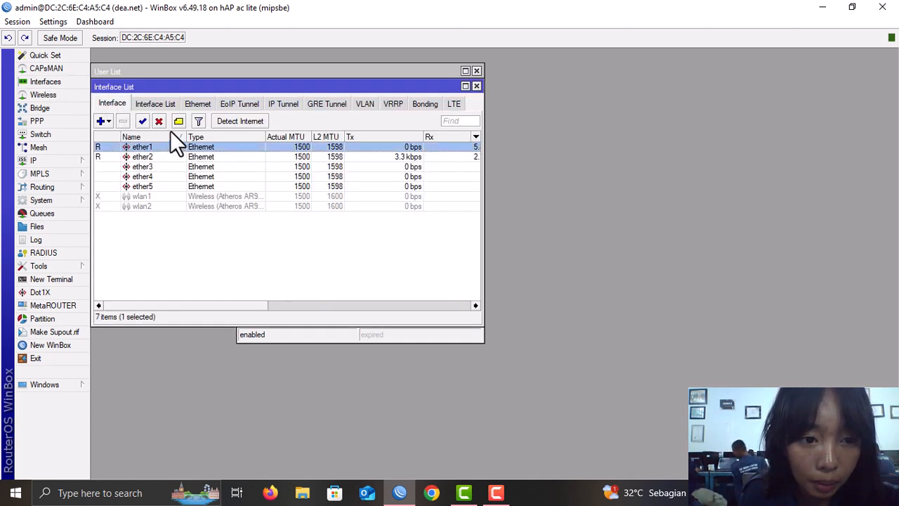
{"action": "left_click", "coordinate": [179, 122]}
{"action": "type", "text": "INTERNET"}
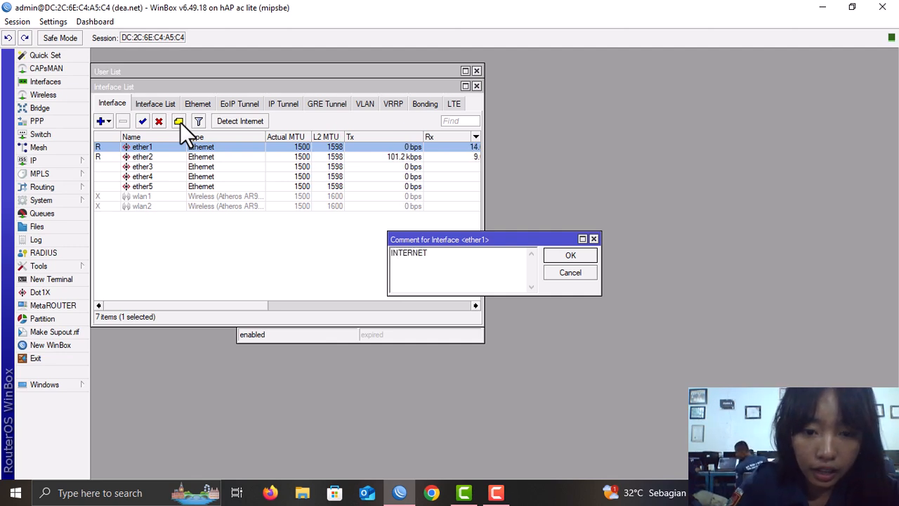
{"action": "key", "text": "Return"}
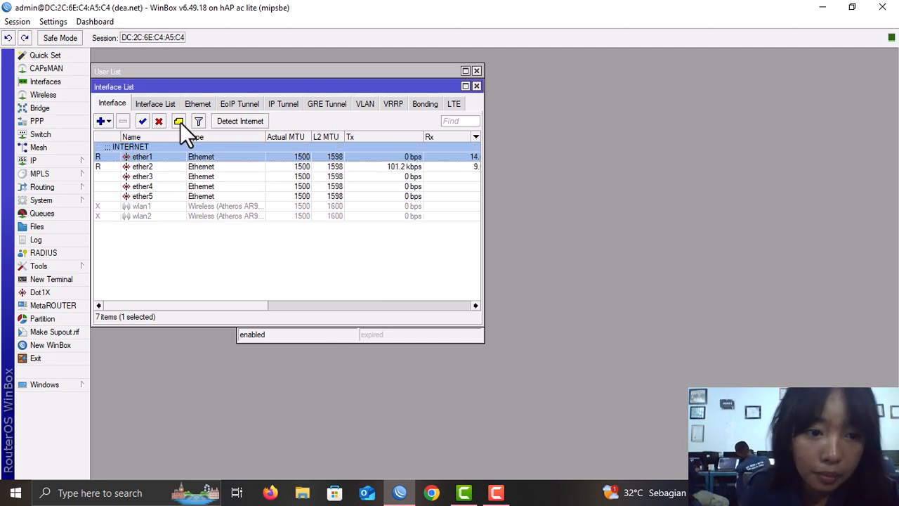
{"action": "left_click", "coordinate": [187, 169]}
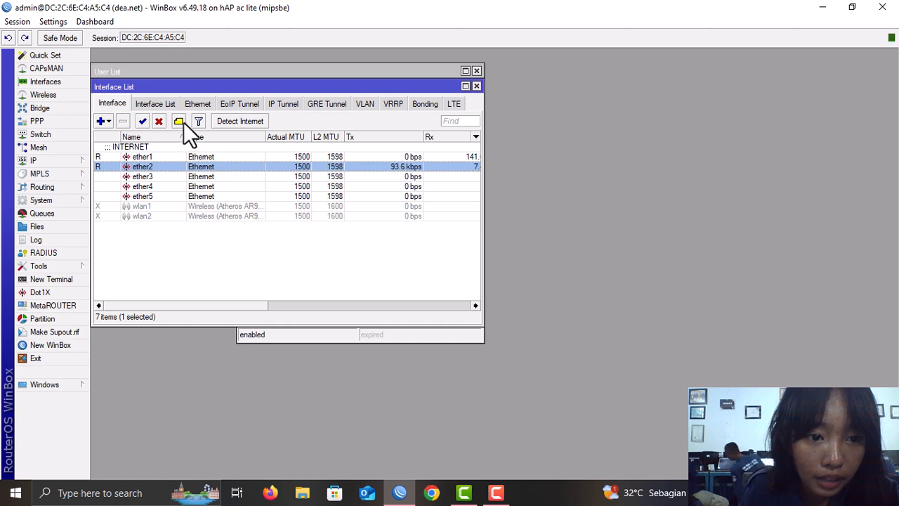
{"action": "left_click", "coordinate": [180, 121]}
{"action": "type", "text": "LAN"}
{"action": "key", "text": "Return"}
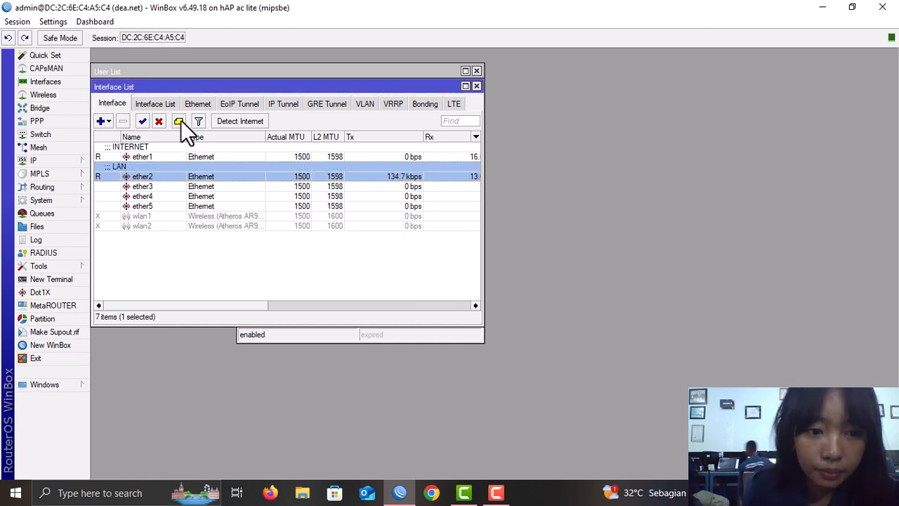
- Comment ether3 as ACCESS POINT, correcting the typo
{"action": "left_click", "coordinate": [162, 187]}
{"action": "left_click", "coordinate": [179, 121]}
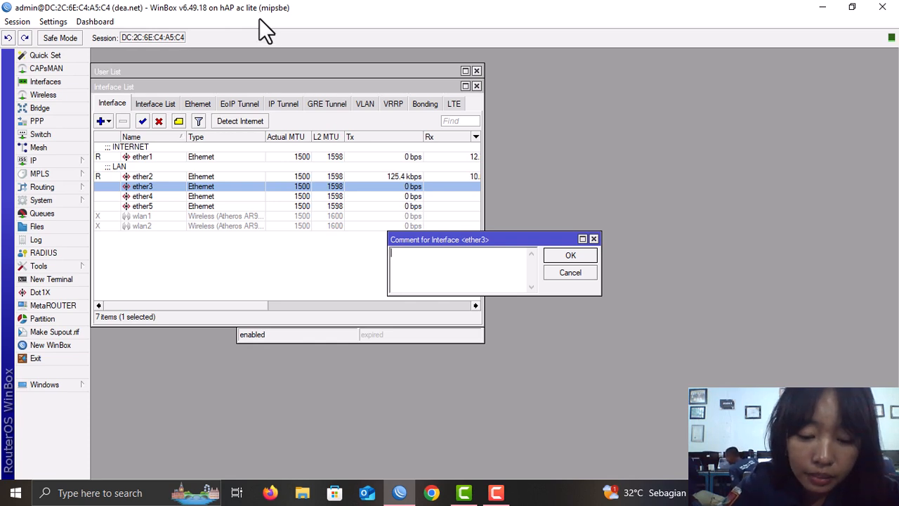
{"action": "type", "text": "ACCESS POJ"}
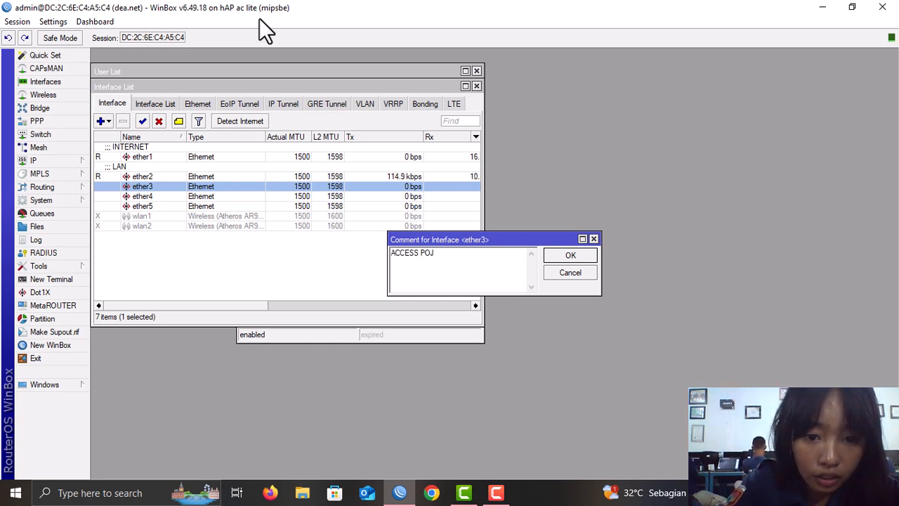
{"action": "key", "text": "BackSpace"}
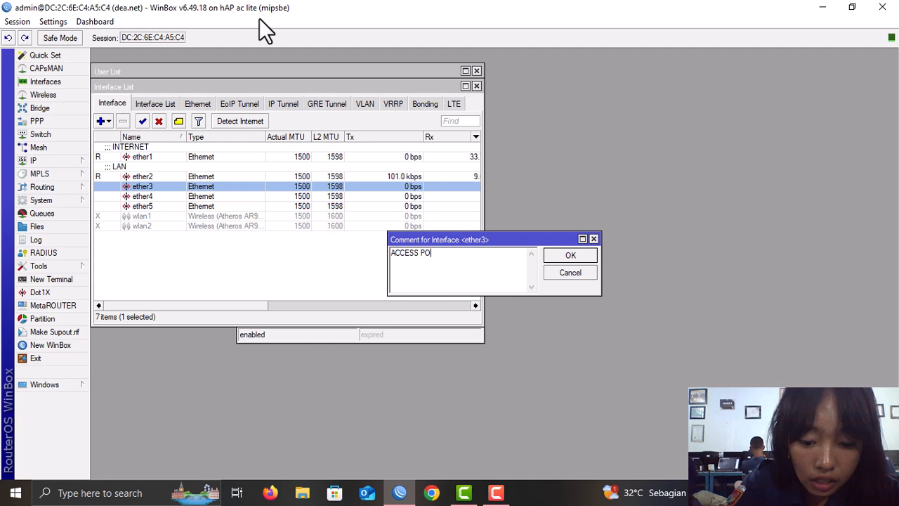
{"action": "type", "text": "INT"}
{"action": "key", "text": "Return"}
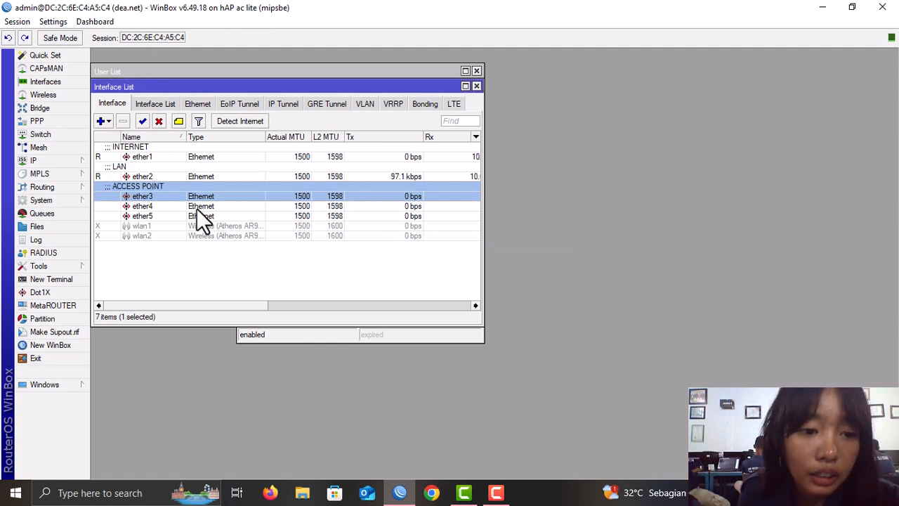
{"action": "left_click", "coordinate": [78, 158]}
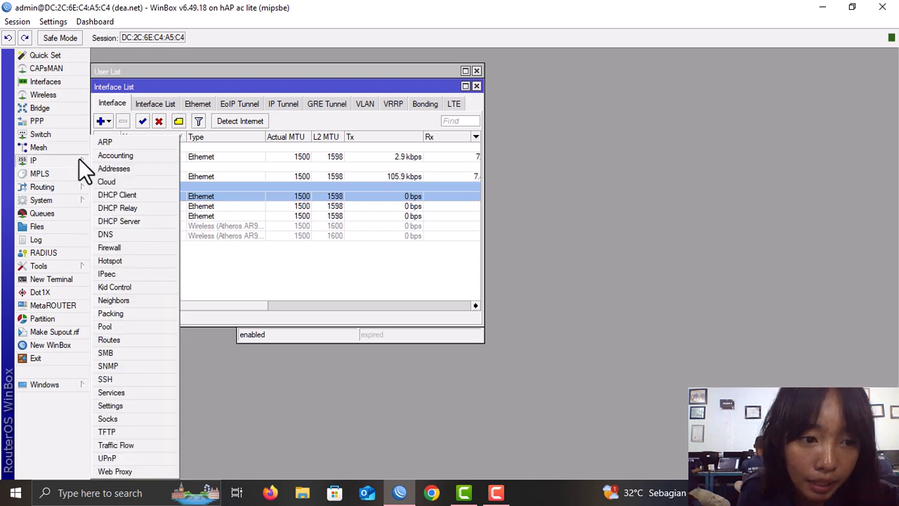
- Set the router's DNS server to 8.8.8.8
{"action": "left_click", "coordinate": [149, 234]}
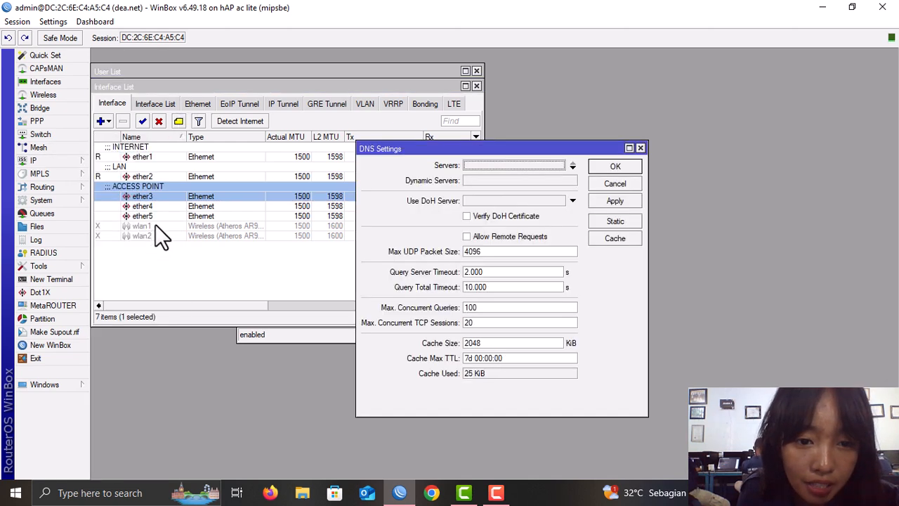
{"action": "left_click", "coordinate": [492, 165]}
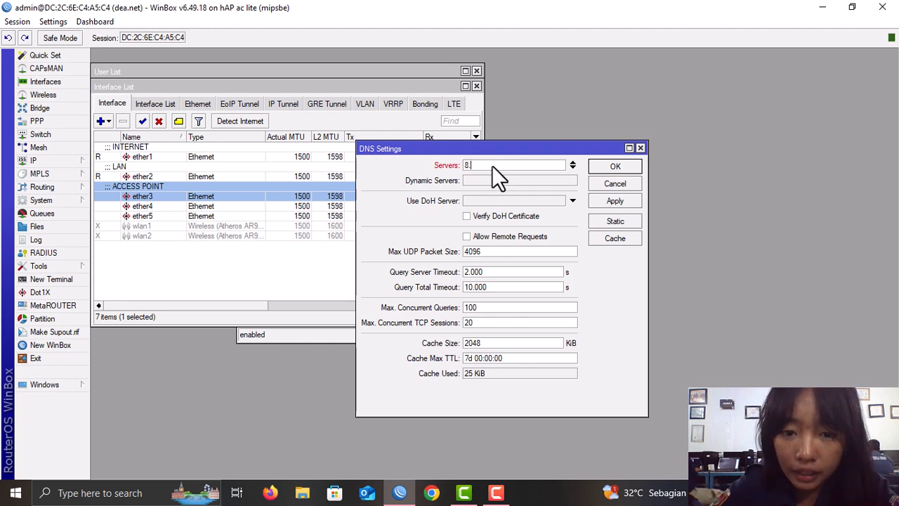
{"action": "type", "text": "8.8.8"}
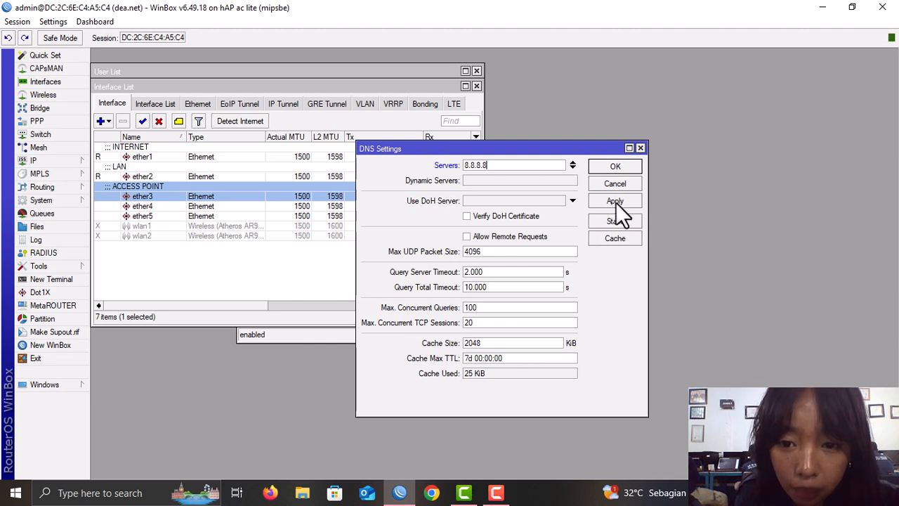
{"action": "left_click", "coordinate": [616, 167]}
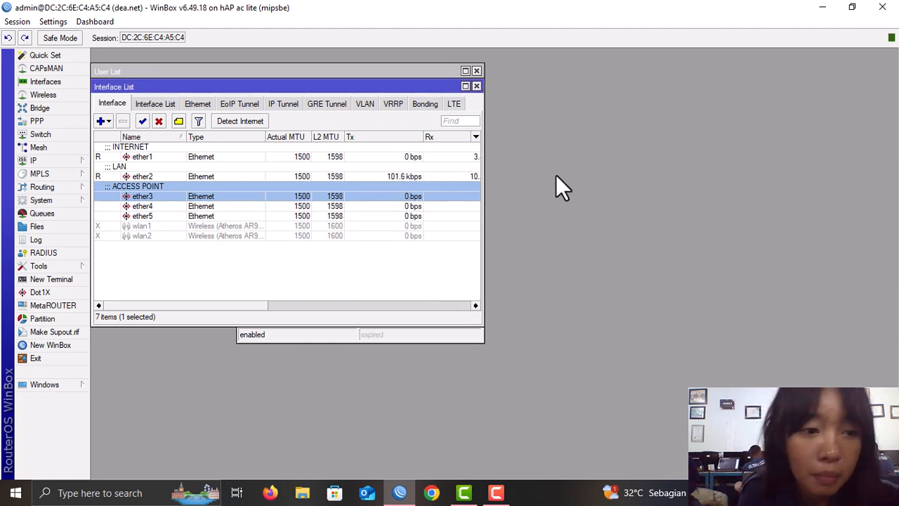
- Add a DHCP client on interface ether1
{"action": "left_click", "coordinate": [63, 161]}
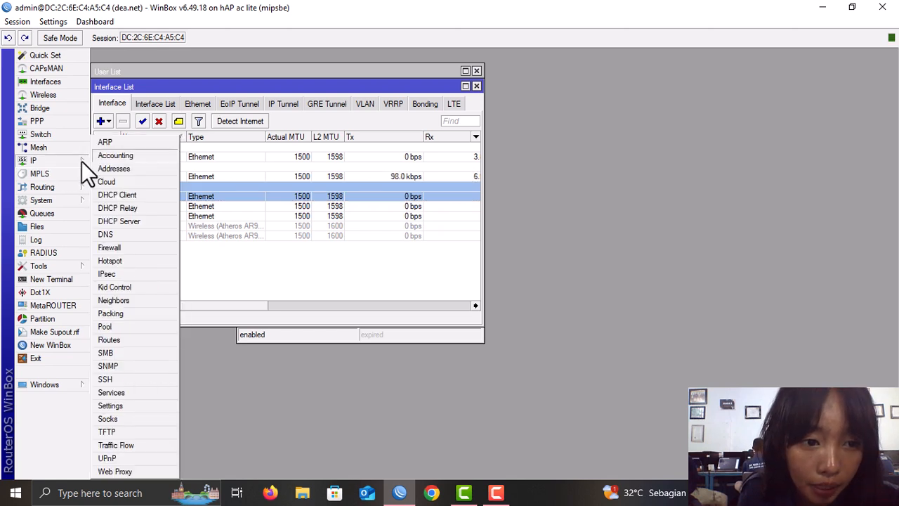
{"action": "left_click", "coordinate": [133, 193]}
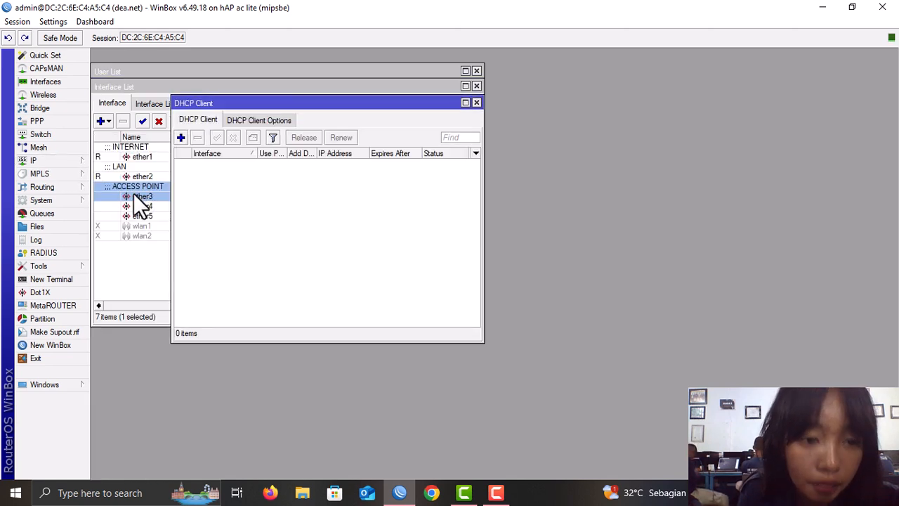
{"action": "left_click", "coordinate": [180, 138]}
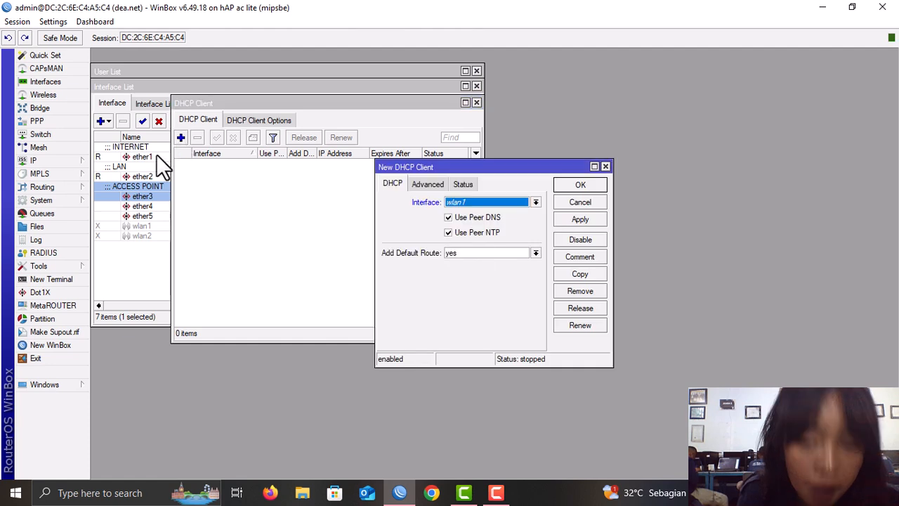
{"action": "left_click", "coordinate": [486, 205]}
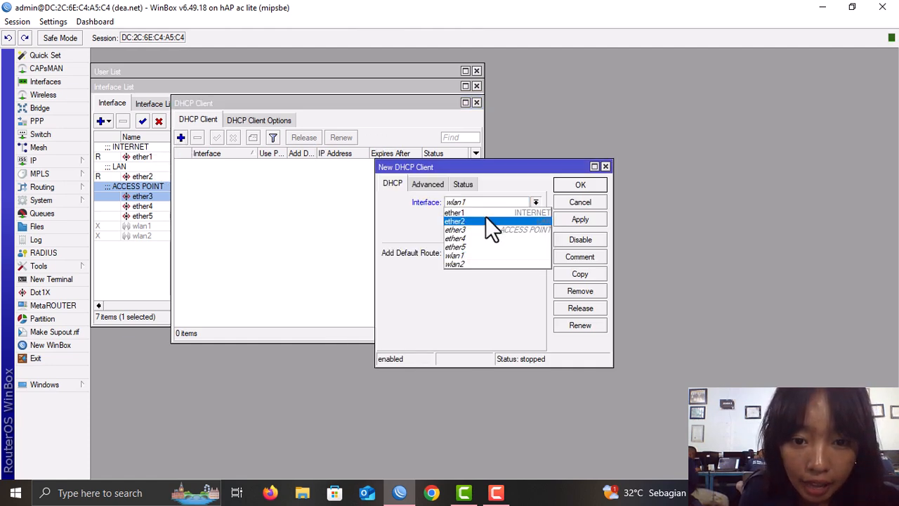
{"action": "left_click", "coordinate": [486, 214]}
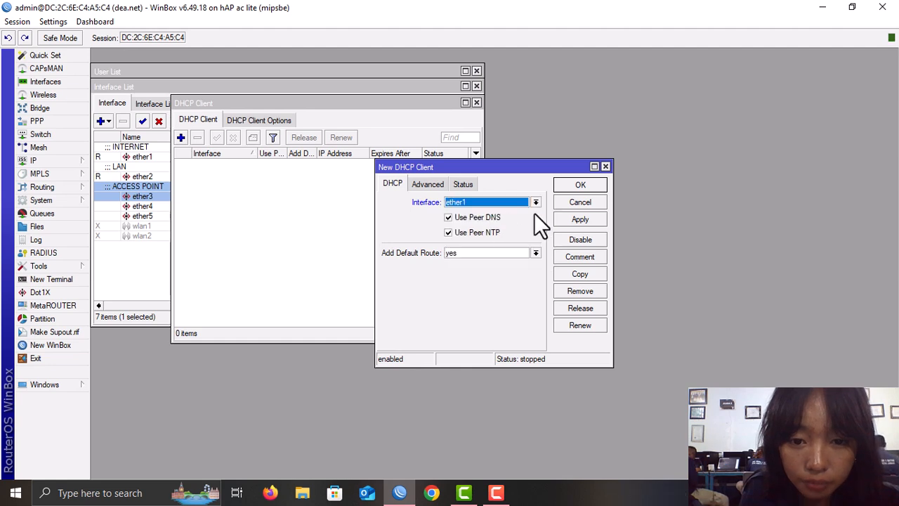
{"action": "left_click", "coordinate": [592, 219]}
{"action": "left_click", "coordinate": [587, 185]}
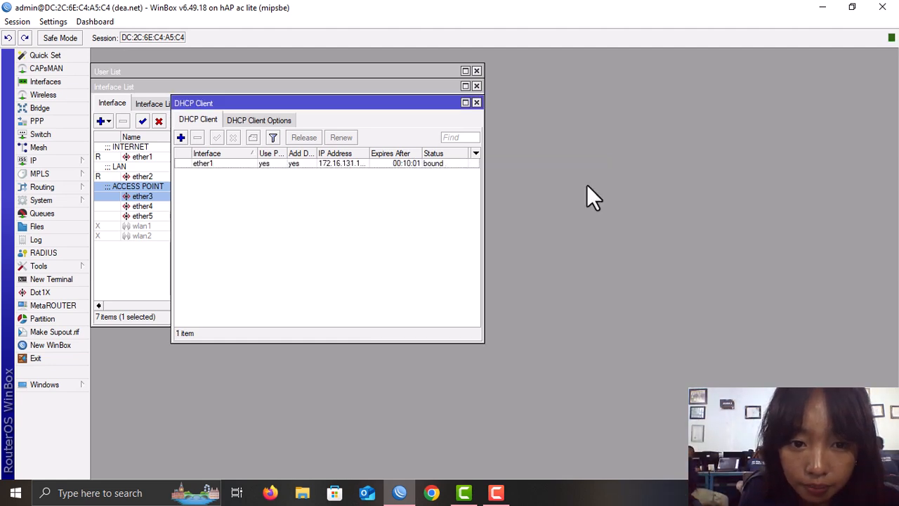
- Check the ether1 client's status: bound, 172.16.131.178/24 via gateway 172.16.131.1
{"action": "left_click", "coordinate": [339, 163]}
{"action": "double_click", "coordinate": [340, 163]}
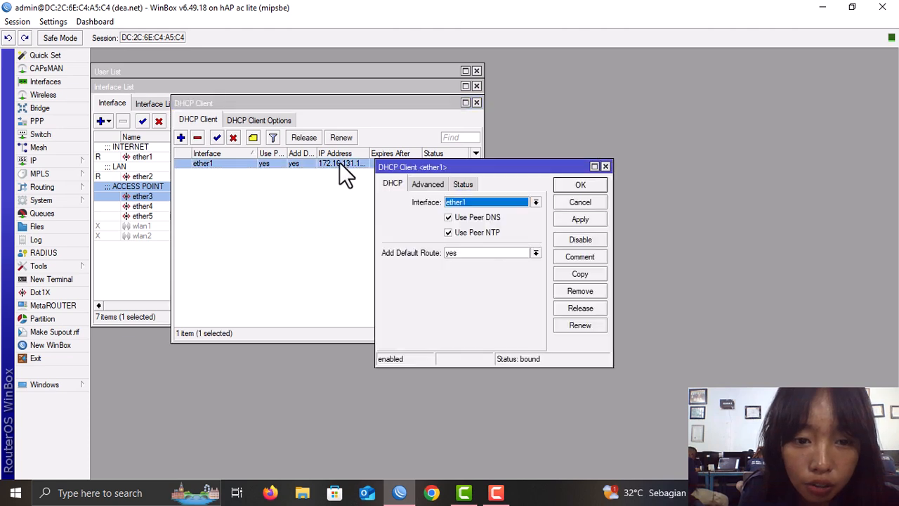
{"action": "left_click", "coordinate": [458, 184]}
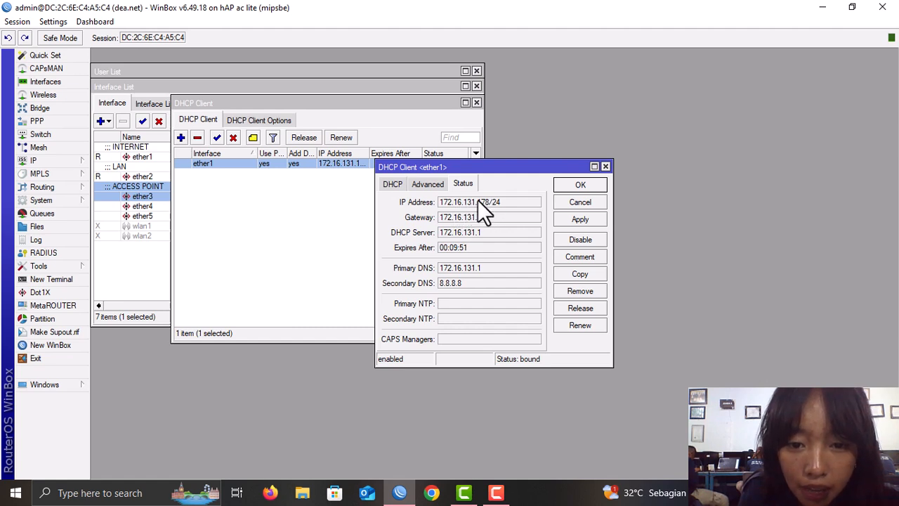
{"action": "left_click", "coordinate": [606, 167]}
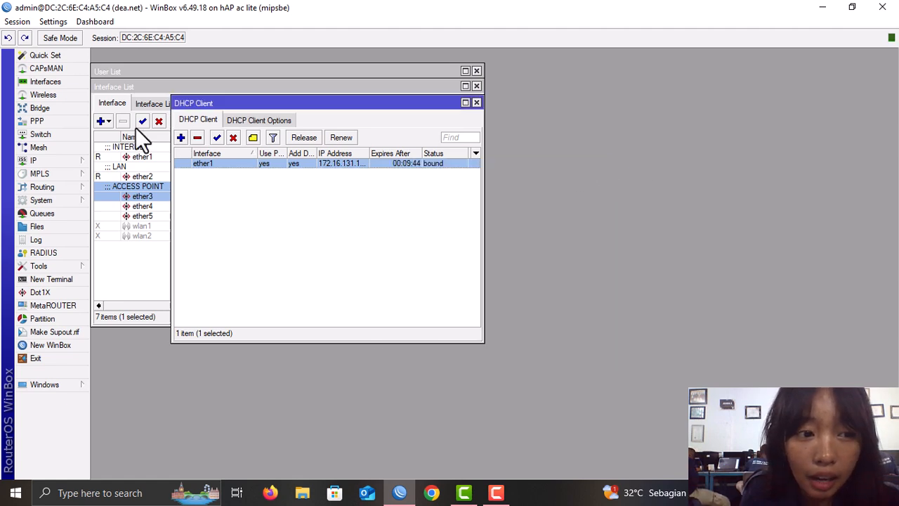
- Add the IP address 192.168.16.1/24 on interface ether2
{"action": "left_click", "coordinate": [58, 159]}
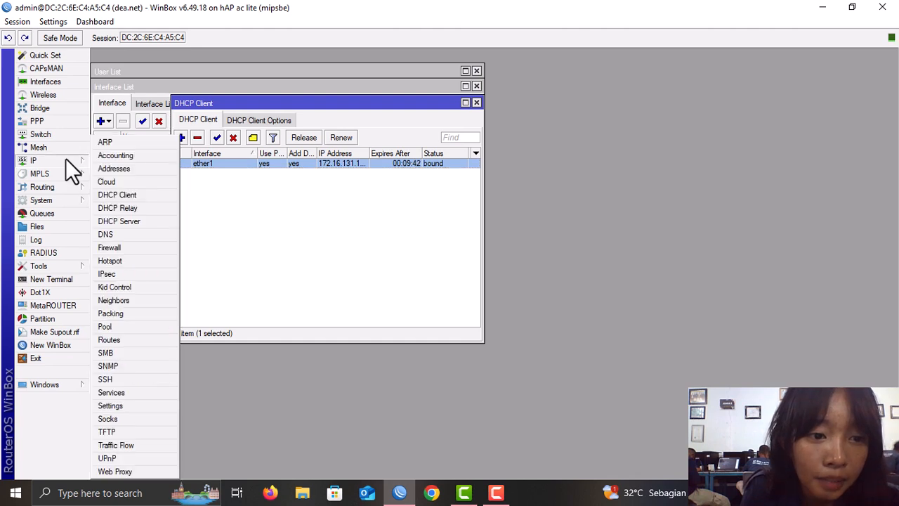
{"action": "left_click", "coordinate": [144, 169]}
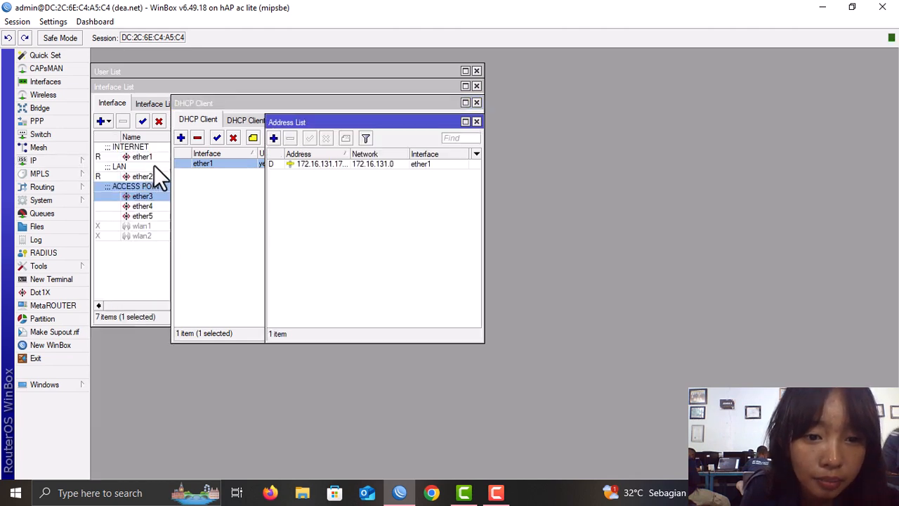
{"action": "left_click", "coordinate": [273, 138]}
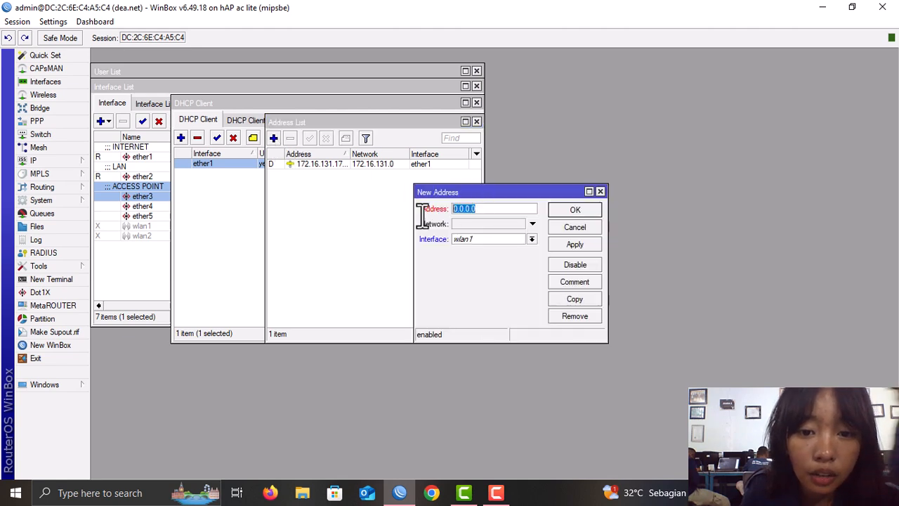
{"action": "type", "text": "19"}
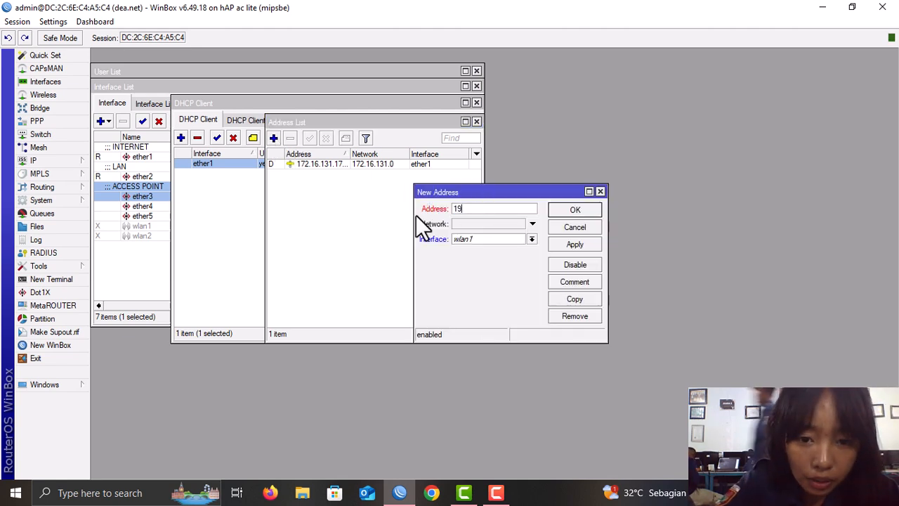
{"action": "type", "text": "2.1"}
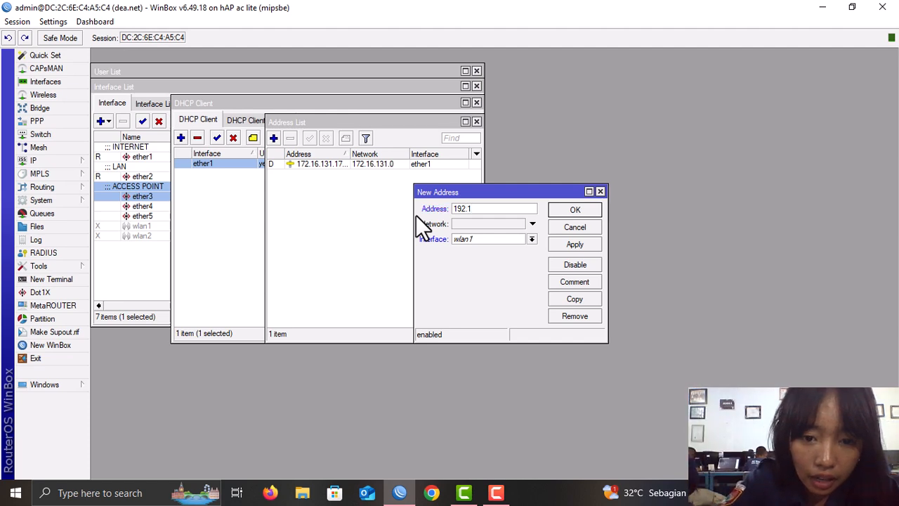
{"action": "type", "text": "68"}
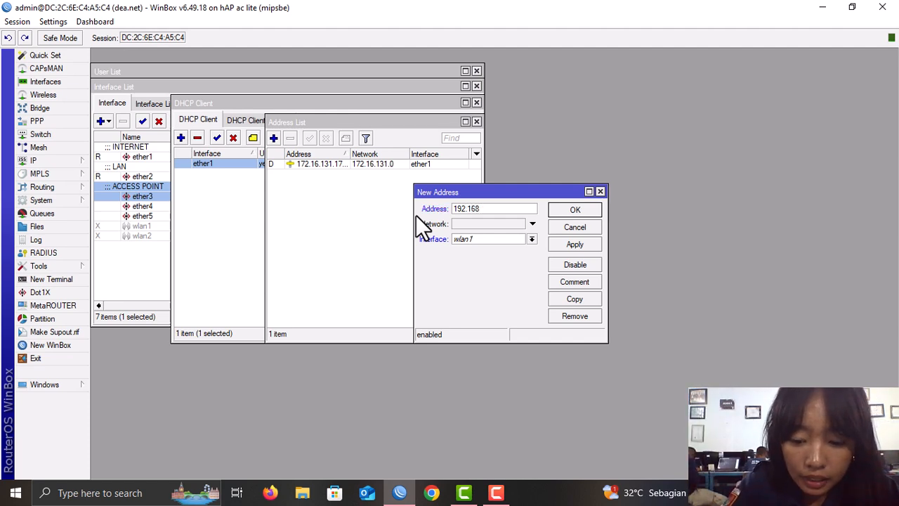
{"action": "type", "text": ".16"}
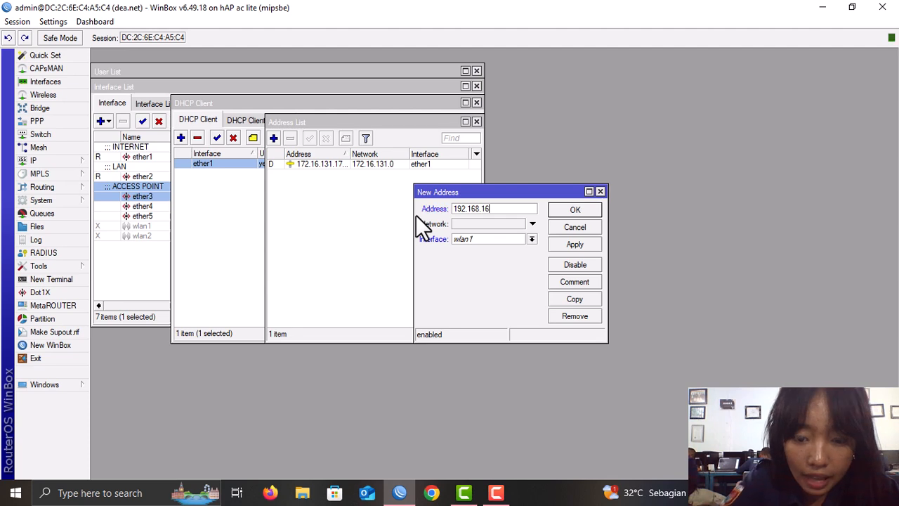
{"action": "type", "text": ".1/2"}
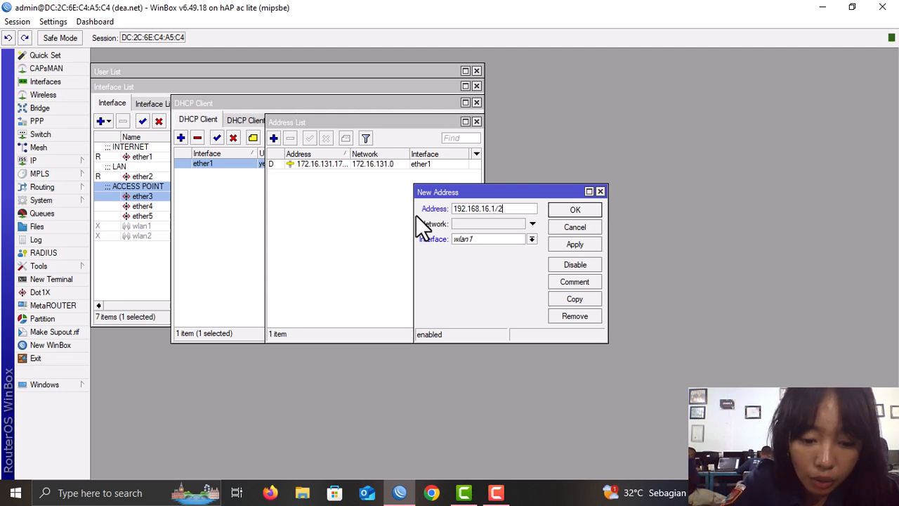
{"action": "type", "text": "4"}
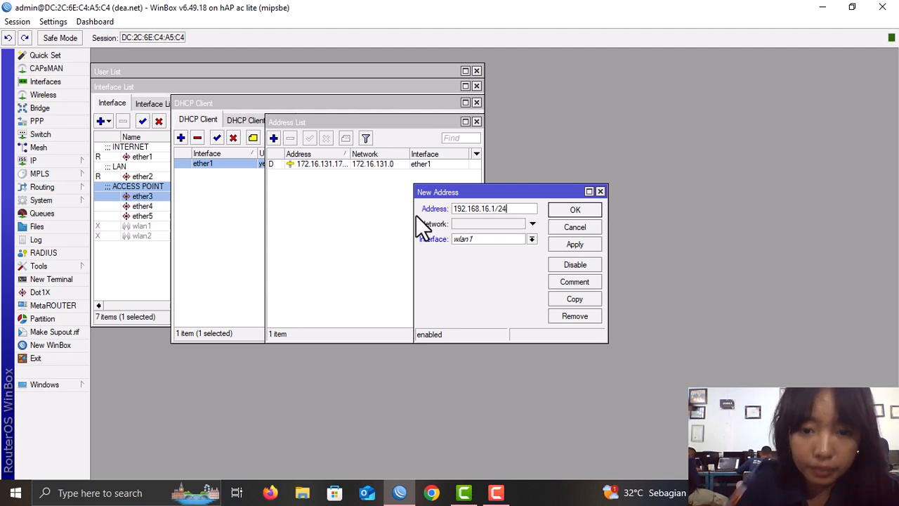
{"action": "left_click", "coordinate": [533, 242]}
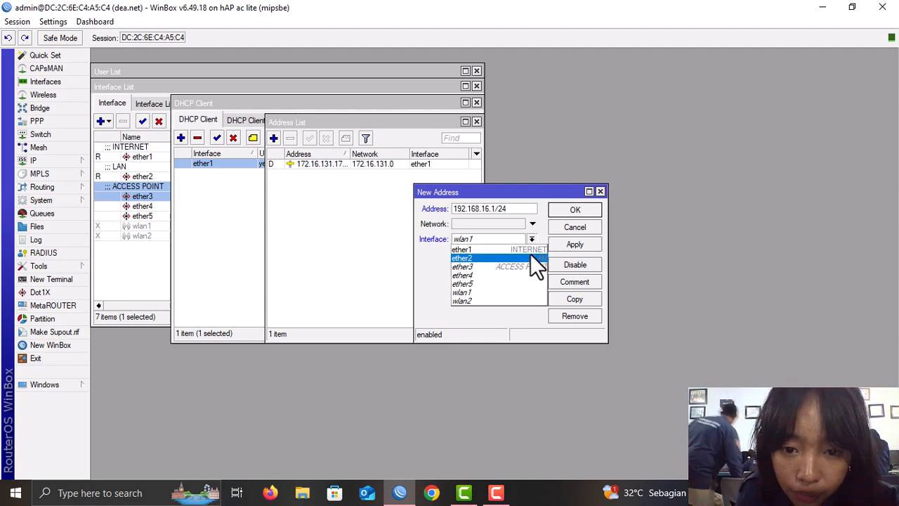
{"action": "left_click", "coordinate": [530, 254]}
{"action": "left_click", "coordinate": [573, 243]}
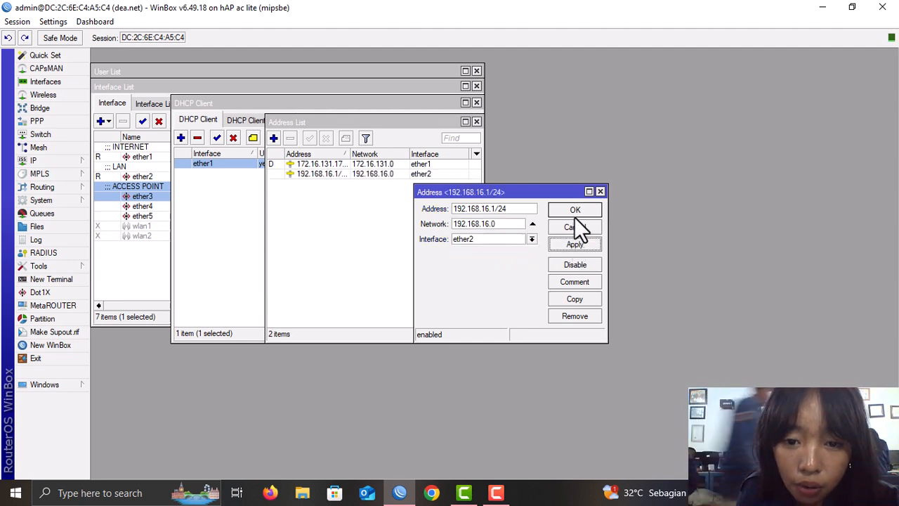
{"action": "left_click", "coordinate": [575, 210]}
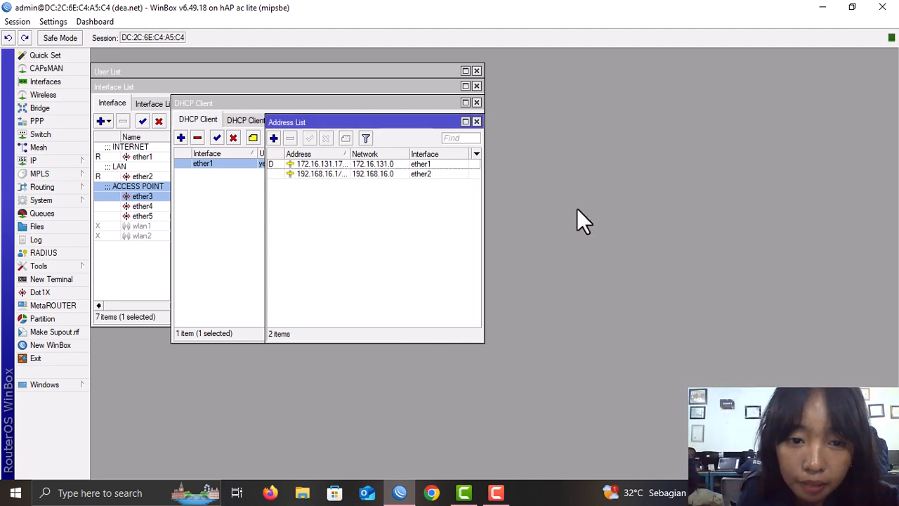
- Add the IP address 192.168.17.1/24 on interface ether3
{"action": "left_click", "coordinate": [277, 133]}
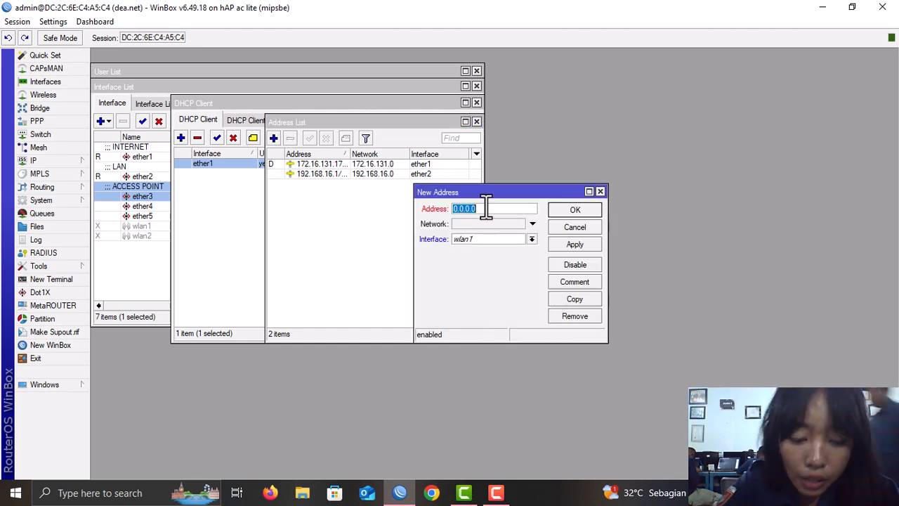
{"action": "type", "text": "192.1"}
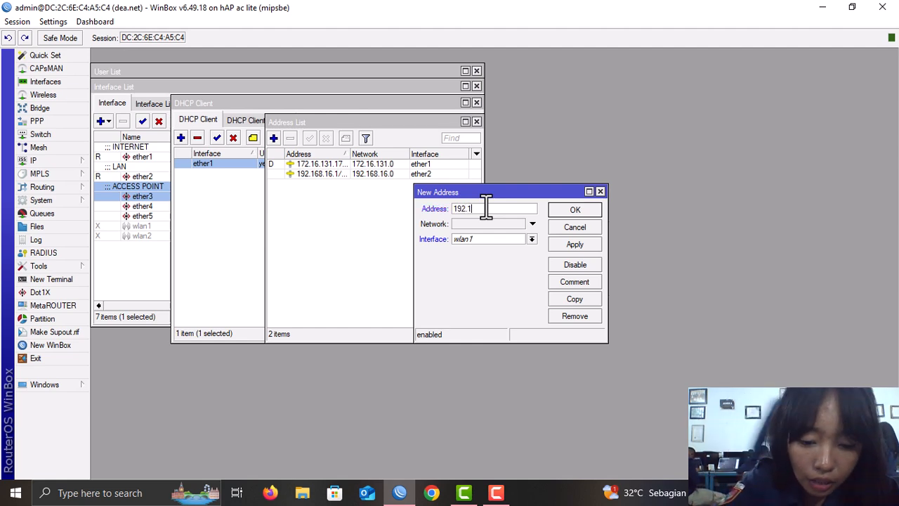
{"action": "type", "text": "68.10.1"}
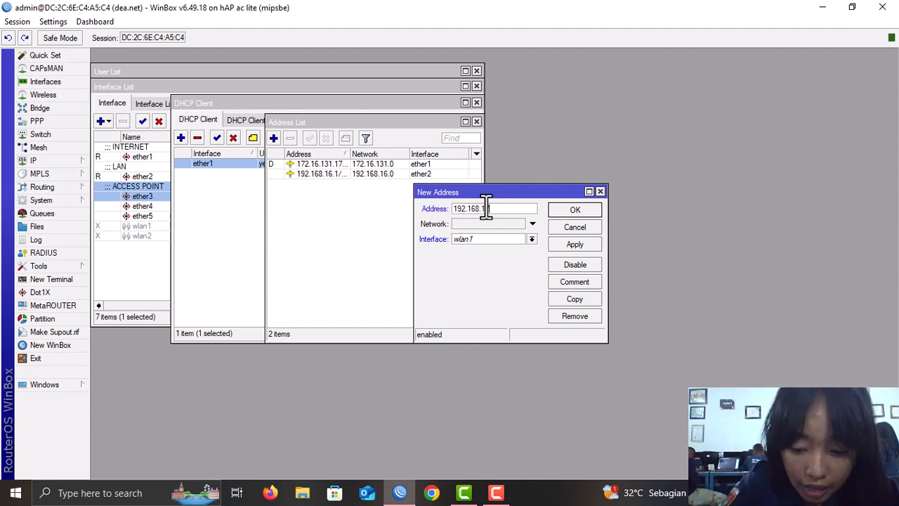
{"action": "type", "text": "."}
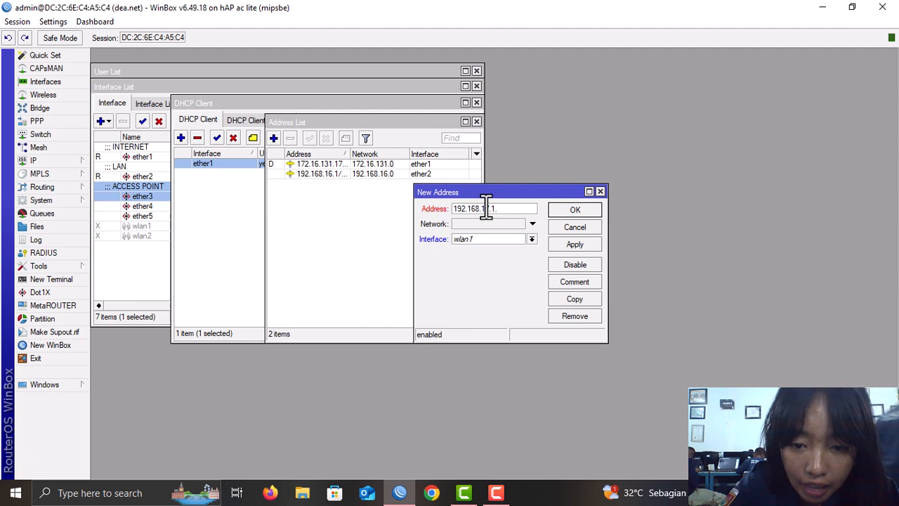
{"action": "type", "text": "/24"}
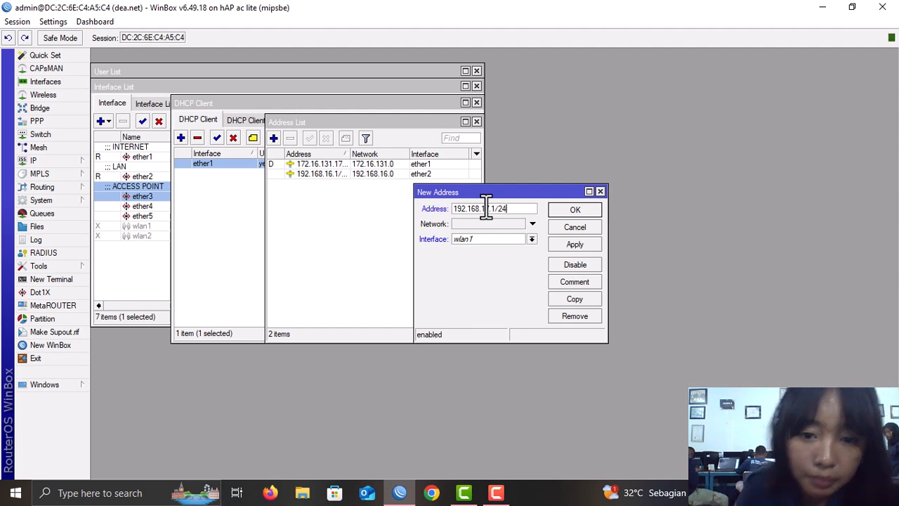
{"action": "left_click", "coordinate": [532, 242]}
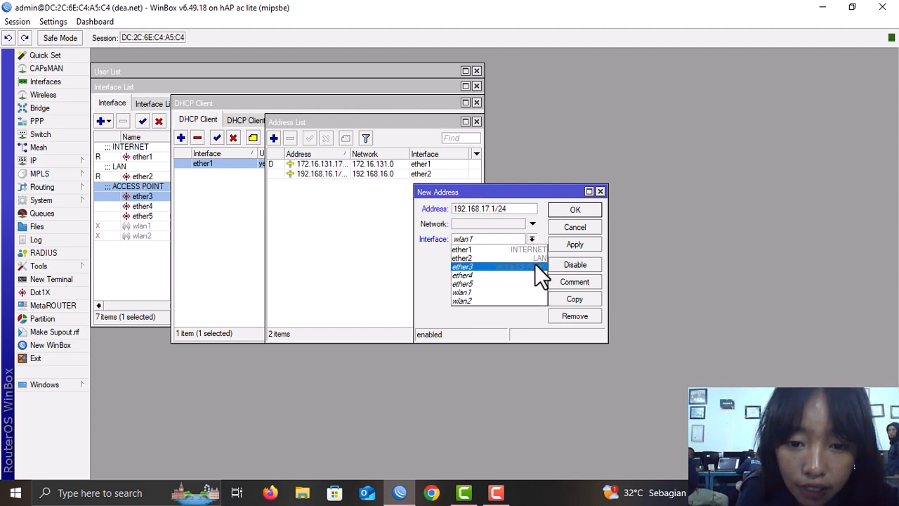
{"action": "left_click", "coordinate": [535, 265]}
{"action": "left_click", "coordinate": [586, 243]}
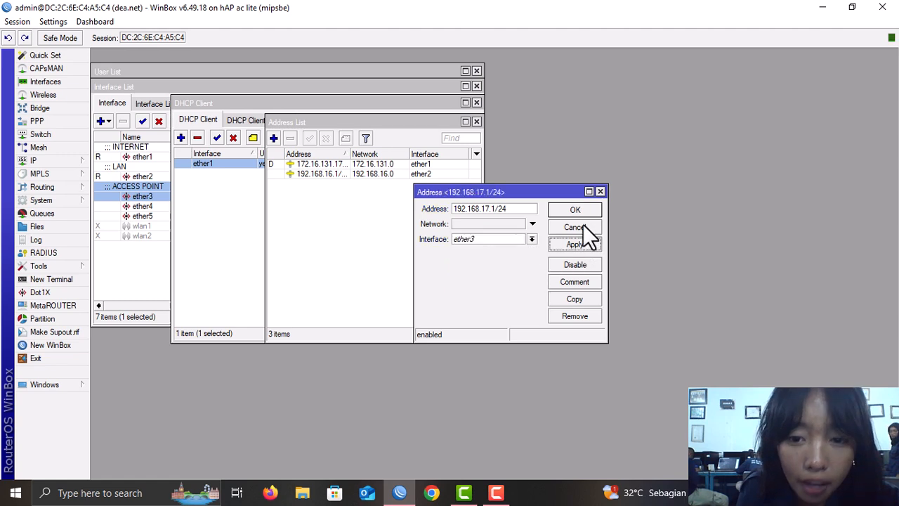
{"action": "left_click", "coordinate": [580, 209]}
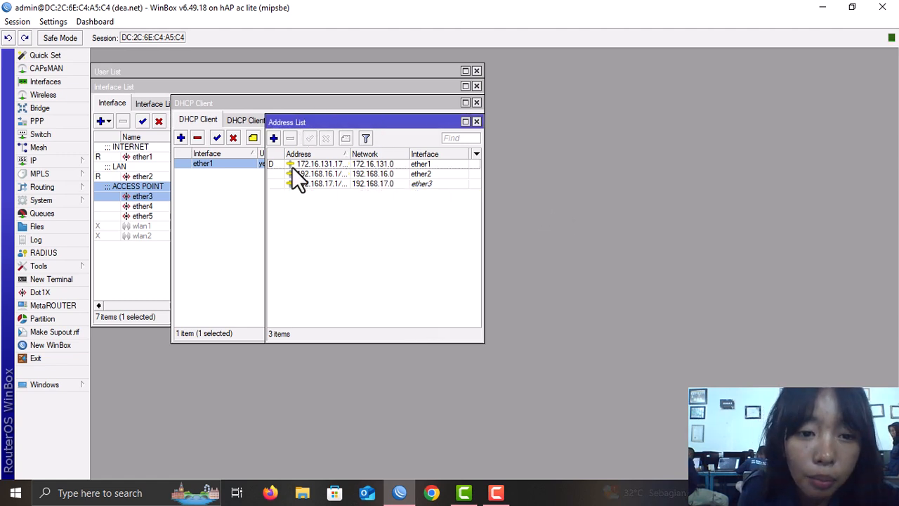
{"action": "left_click", "coordinate": [61, 164]}
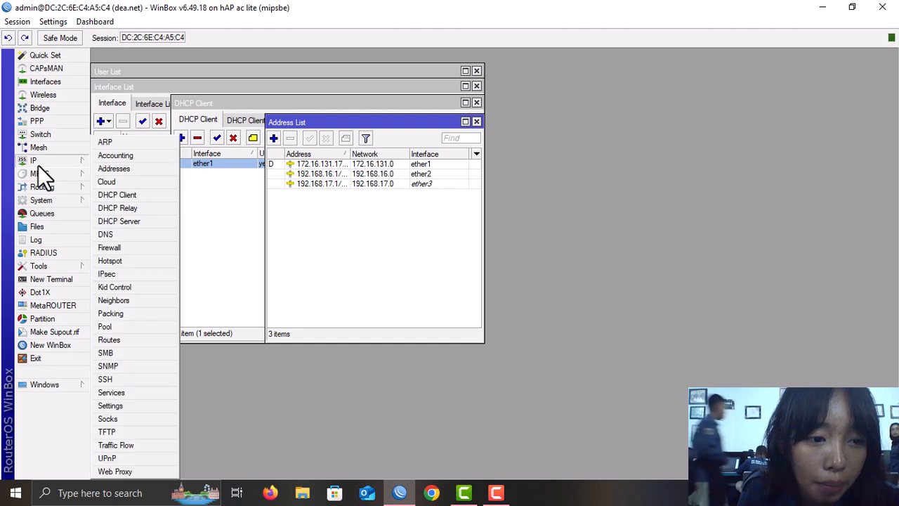
- Run DHCP Setup on ether2 with default pages, creating dhcp1 with dhcp_pool0 and 10-minute lease
{"action": "left_click", "coordinate": [150, 222]}
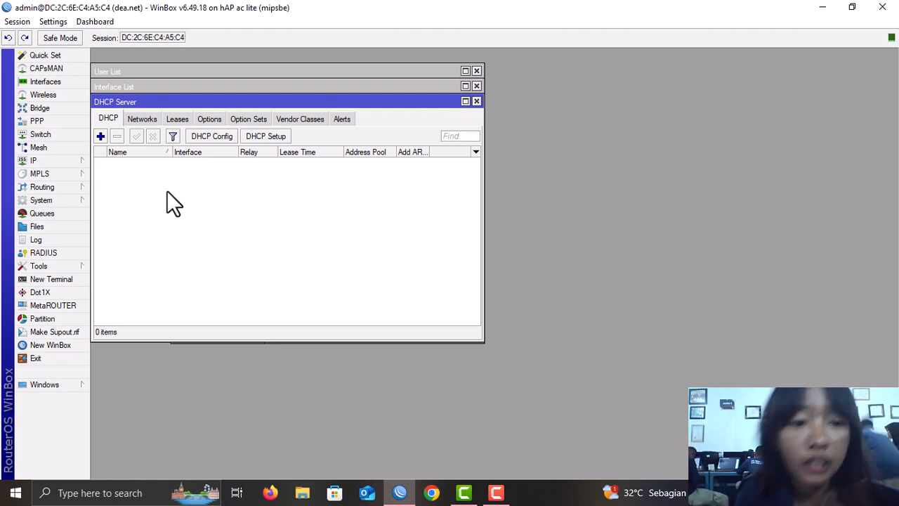
{"action": "left_click", "coordinate": [271, 138]}
{"action": "left_click", "coordinate": [536, 261]}
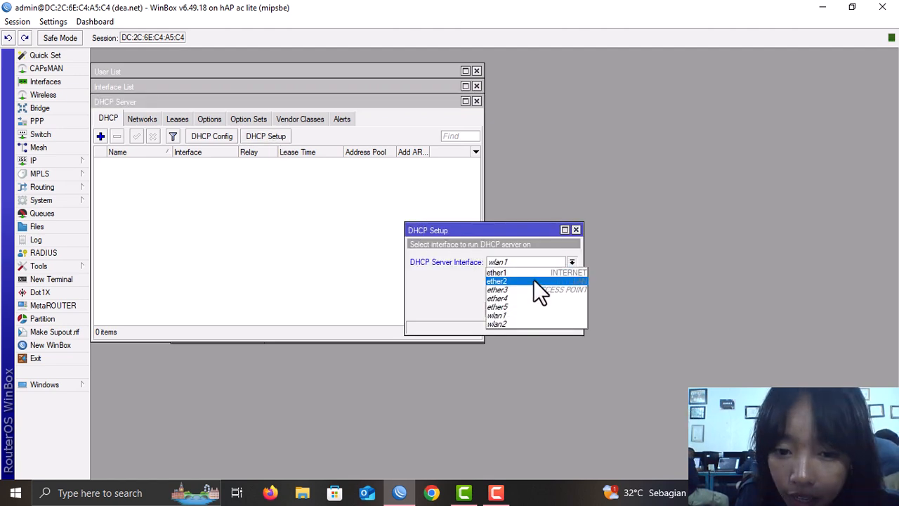
{"action": "left_click", "coordinate": [527, 282]}
{"action": "left_click", "coordinate": [525, 312]}
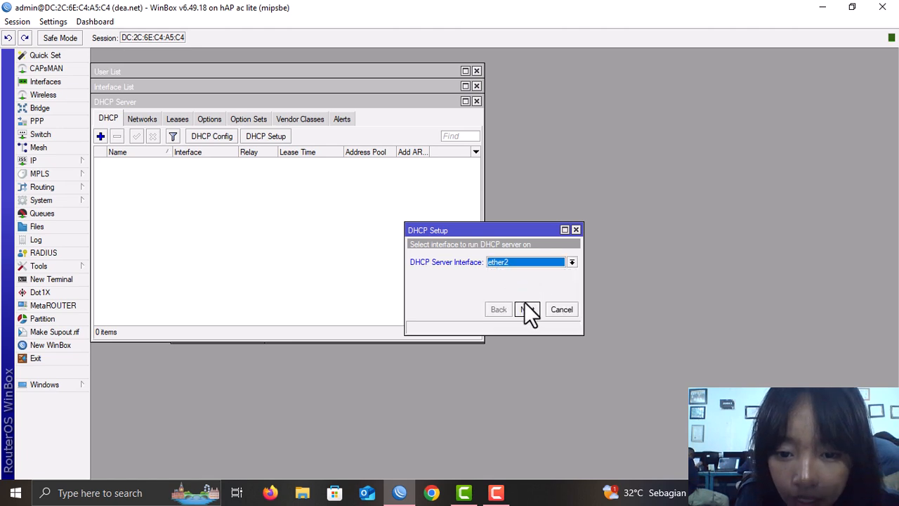
{"action": "left_click", "coordinate": [525, 312]}
{"action": "left_click", "coordinate": [525, 312]}
{"action": "left_click", "coordinate": [525, 311]}
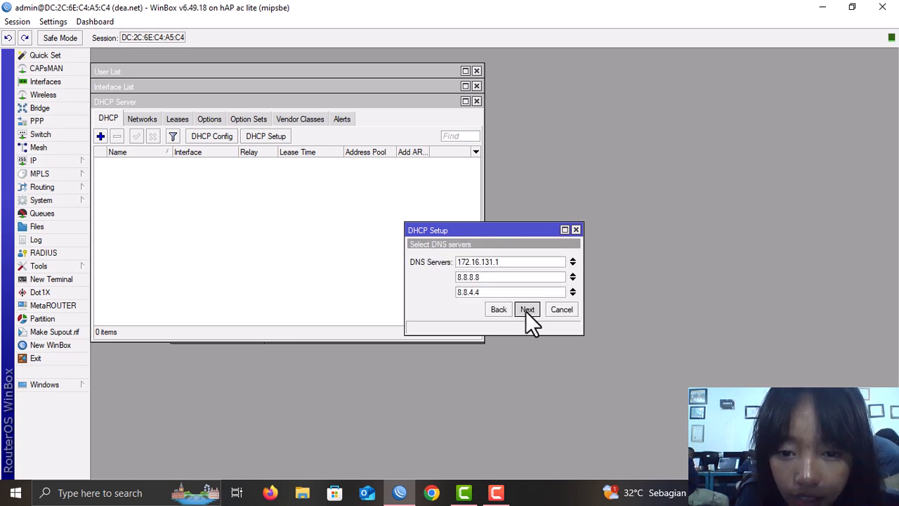
{"action": "left_click", "coordinate": [526, 311]}
{"action": "left_click", "coordinate": [525, 311]}
{"action": "left_click", "coordinate": [496, 260]}
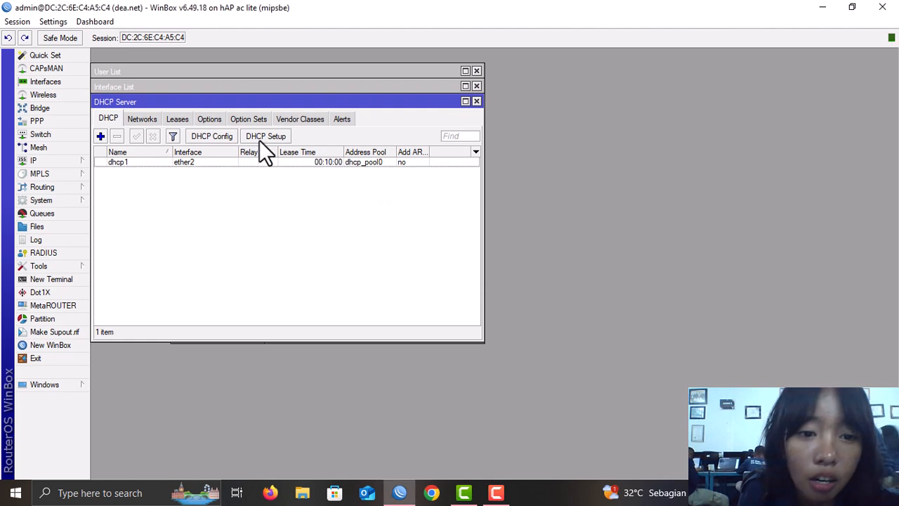
{"action": "left_click", "coordinate": [262, 137]}
- Run DHCP Setup on ether3 with defaults, creating dhcp2 with pool dhcp_pool1
{"action": "left_click", "coordinate": [538, 262]}
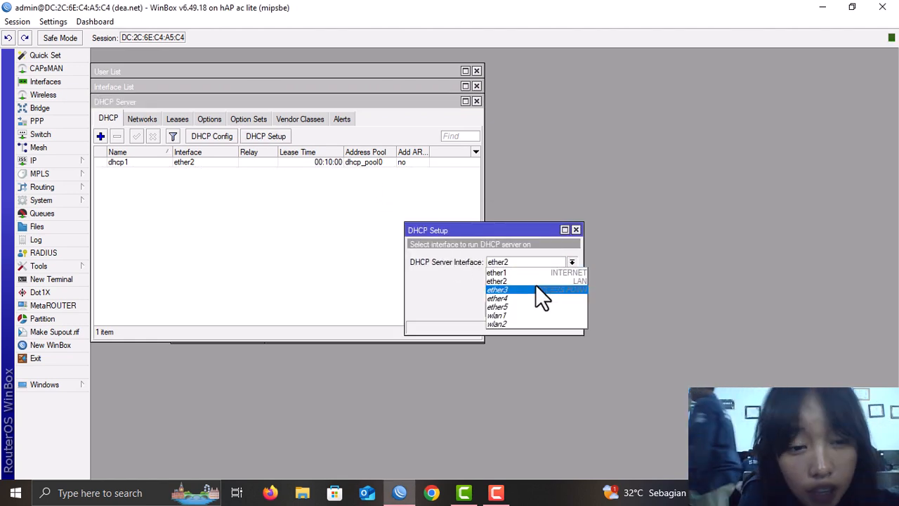
{"action": "left_click", "coordinate": [535, 290]}
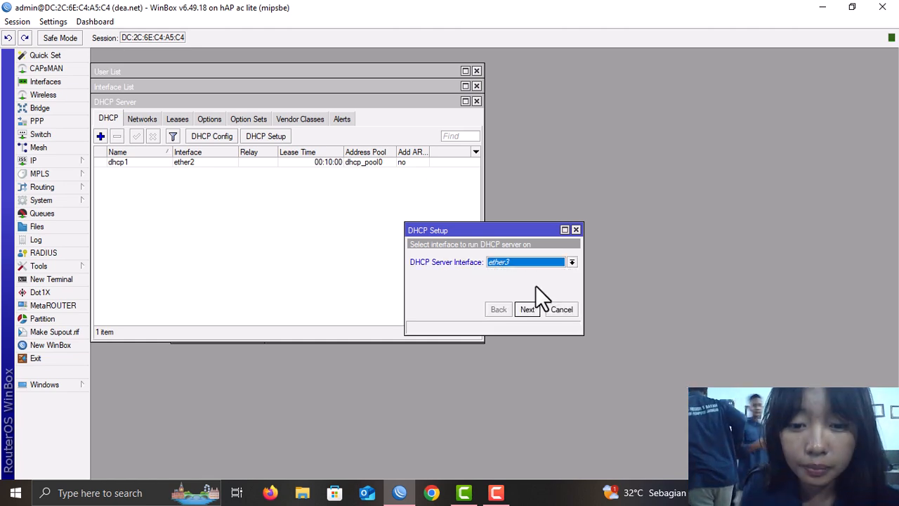
{"action": "left_click", "coordinate": [531, 309]}
{"action": "left_click", "coordinate": [531, 309]}
{"action": "left_click", "coordinate": [531, 310]}
{"action": "left_click", "coordinate": [532, 309]}
{"action": "left_click", "coordinate": [532, 309]}
{"action": "left_click", "coordinate": [532, 310]}
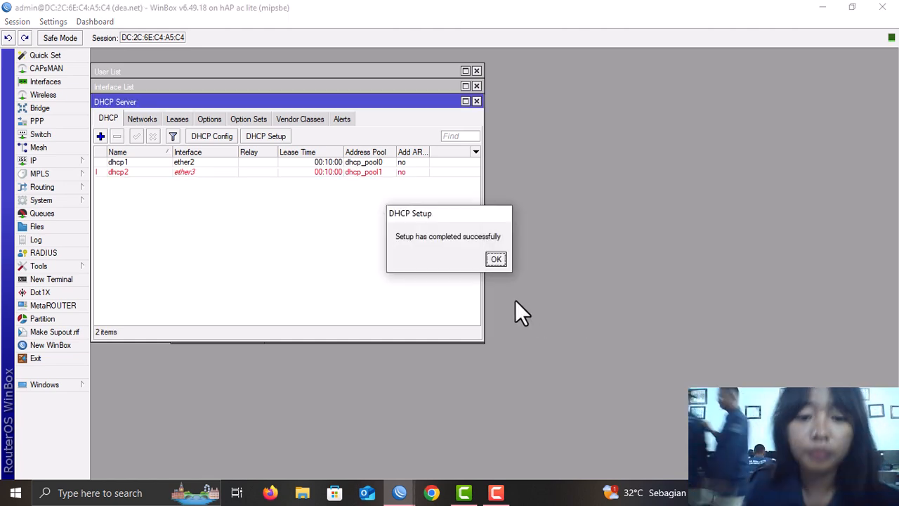
{"action": "left_click", "coordinate": [495, 260]}
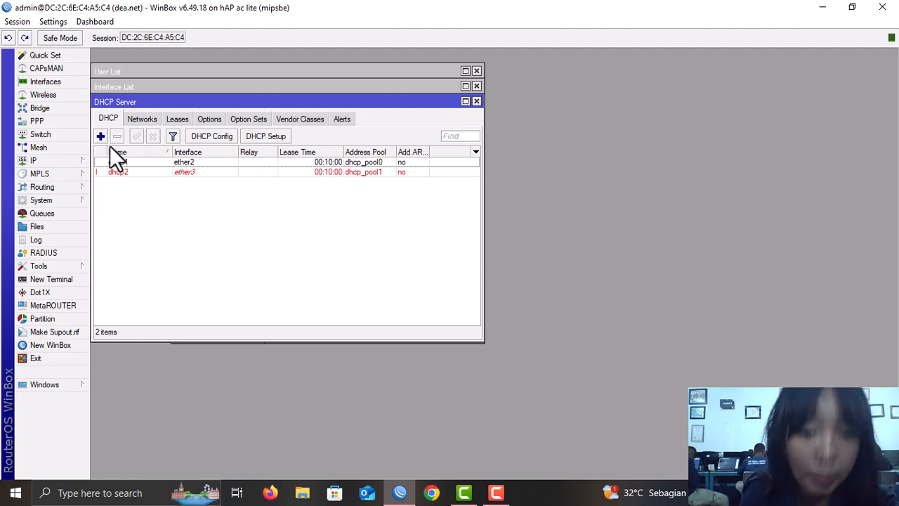
{"action": "left_click", "coordinate": [79, 161]}
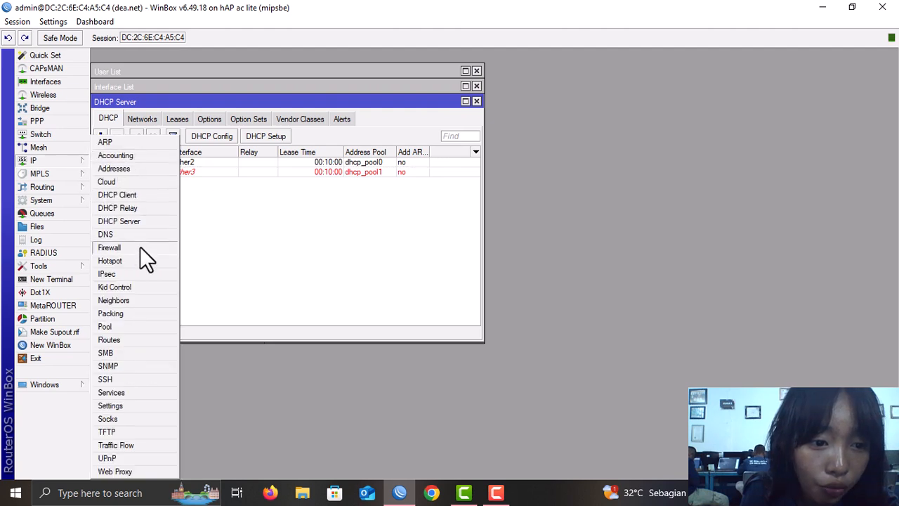
- Add a new srcnat NAT rule with out-interface ether1
{"action": "left_click", "coordinate": [112, 247]}
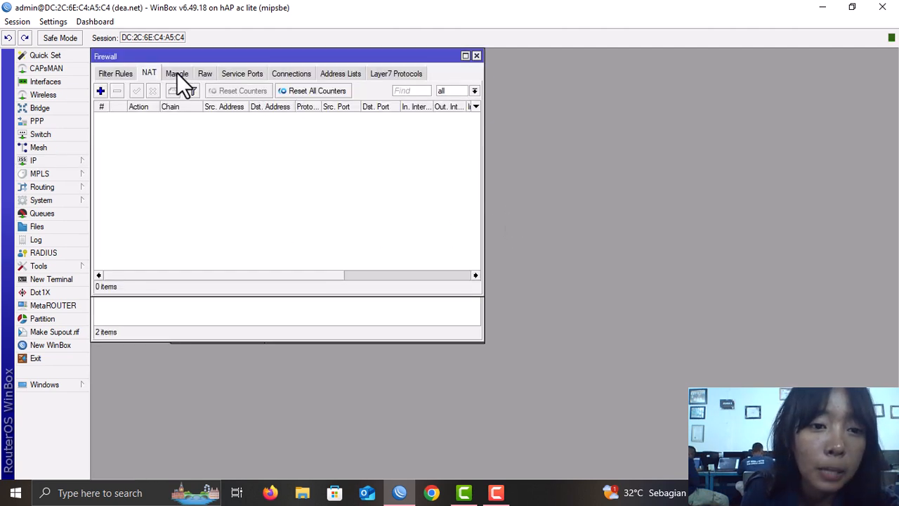
{"action": "left_click", "coordinate": [148, 73]}
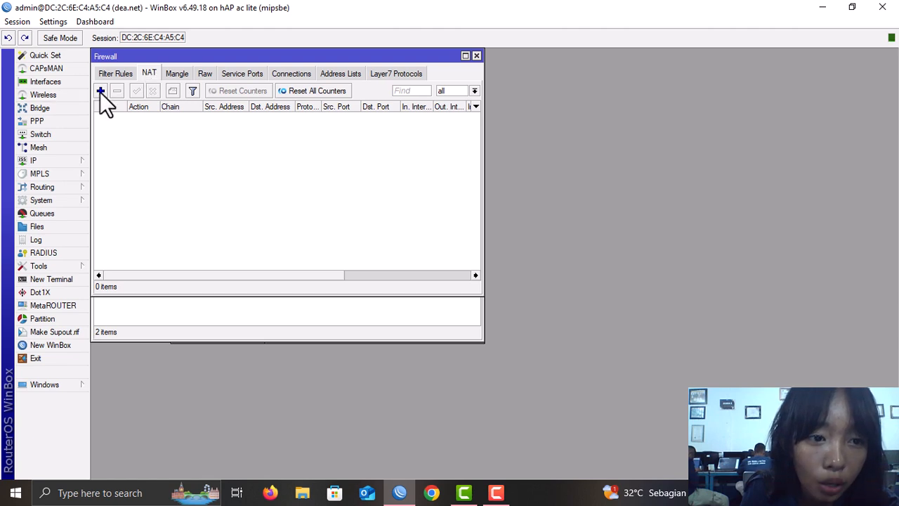
{"action": "left_click", "coordinate": [101, 92]}
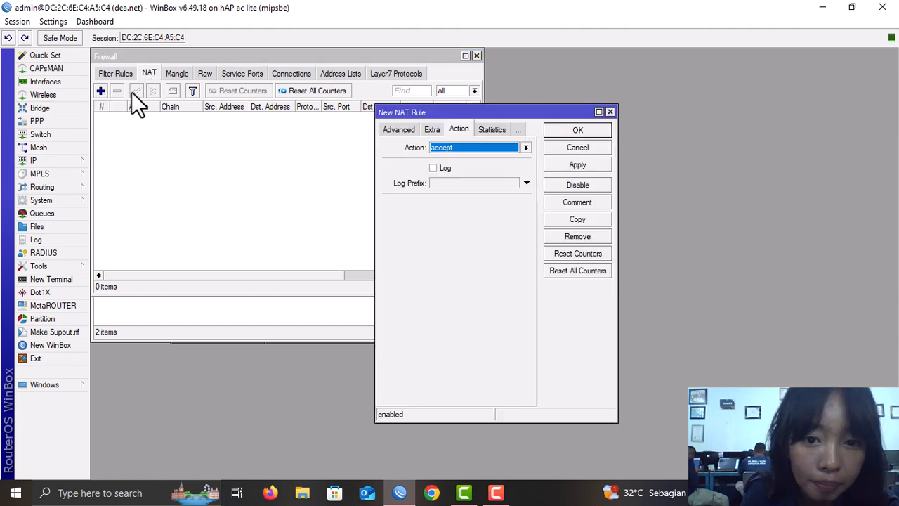
{"action": "left_click", "coordinate": [409, 131]}
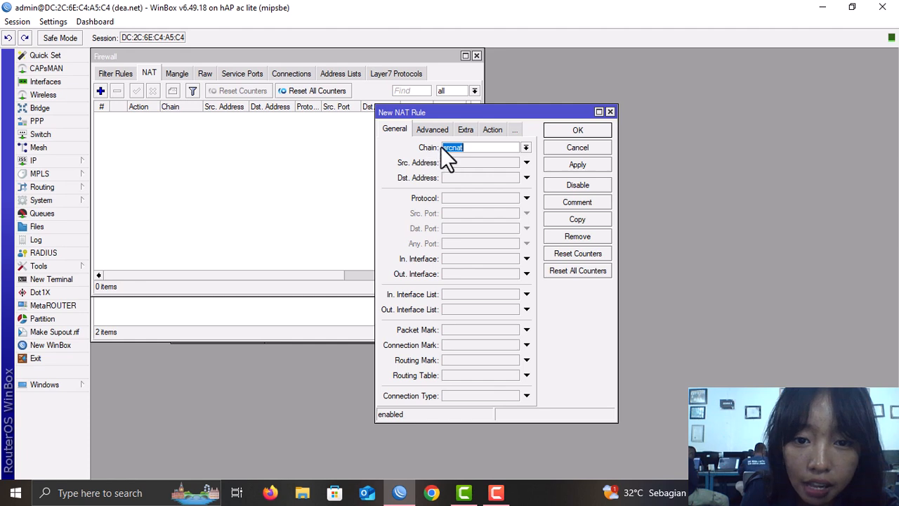
{"action": "left_click", "coordinate": [466, 273]}
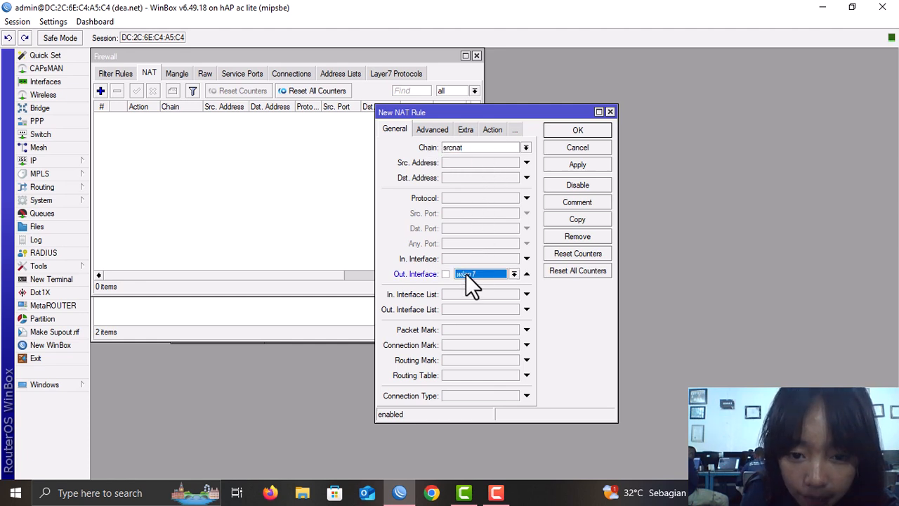
{"action": "left_click", "coordinate": [515, 274]}
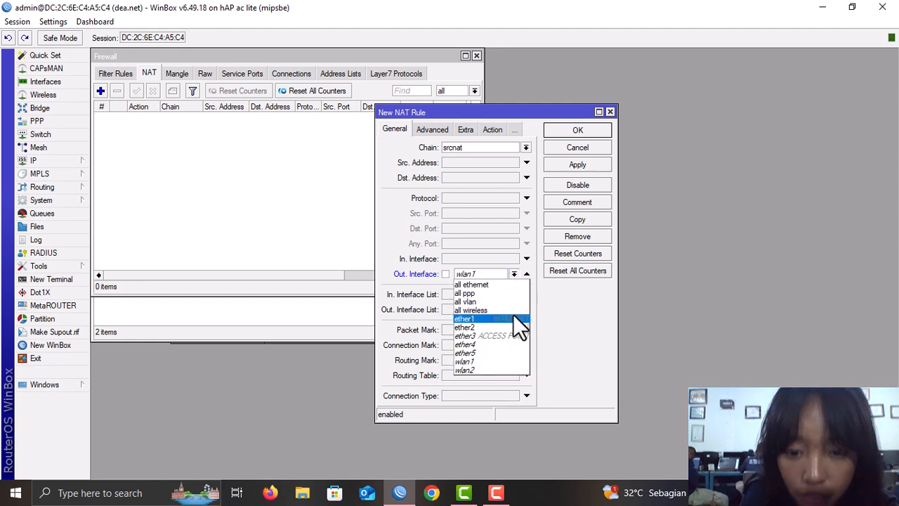
{"action": "left_click", "coordinate": [518, 325]}
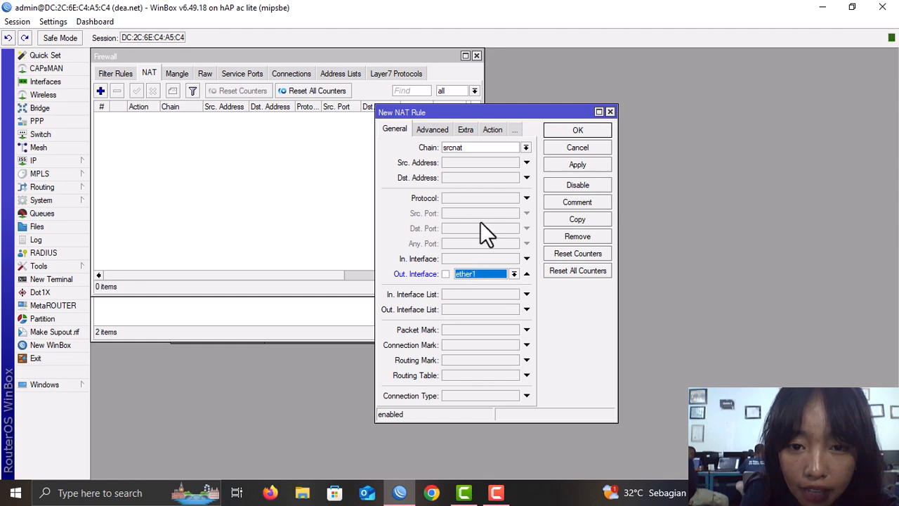
- Set the NAT rule's action to masquerade and save it
{"action": "left_click", "coordinate": [494, 130]}
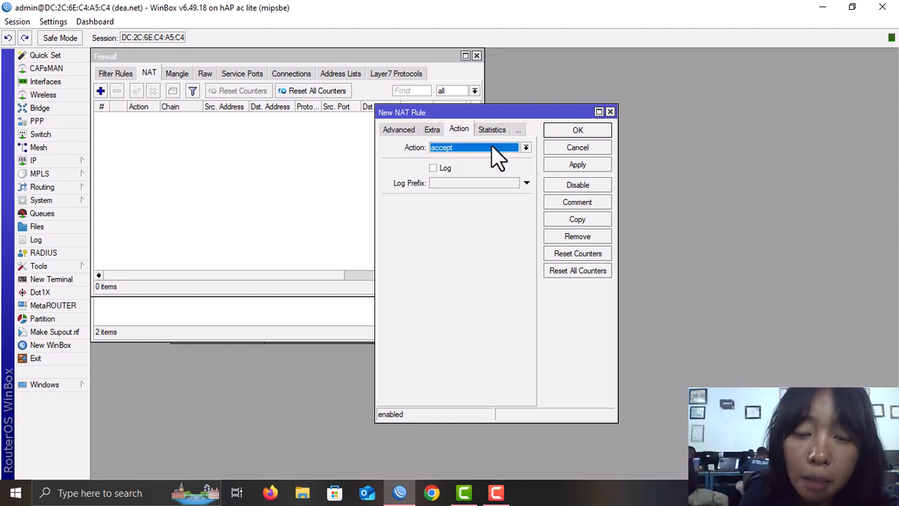
{"action": "left_click", "coordinate": [492, 148]}
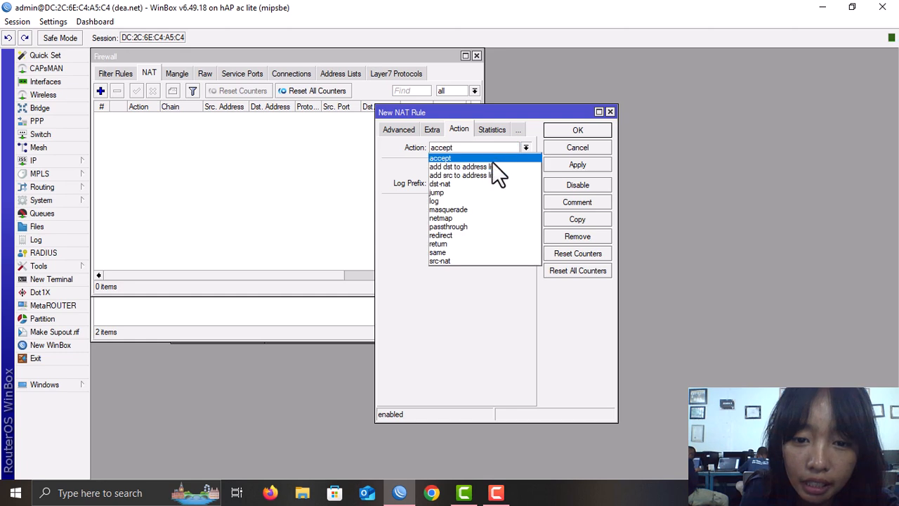
{"action": "left_click", "coordinate": [495, 208]}
{"action": "left_click", "coordinate": [600, 165]}
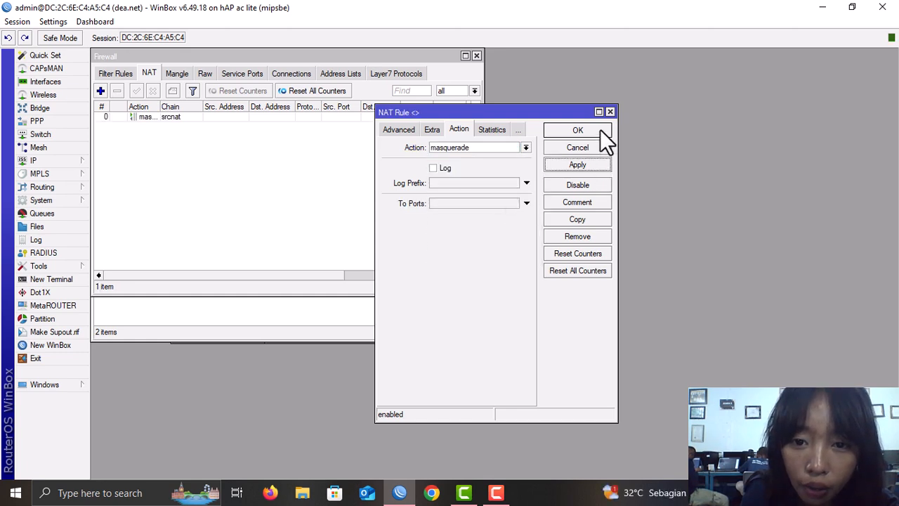
{"action": "left_click", "coordinate": [601, 130]}
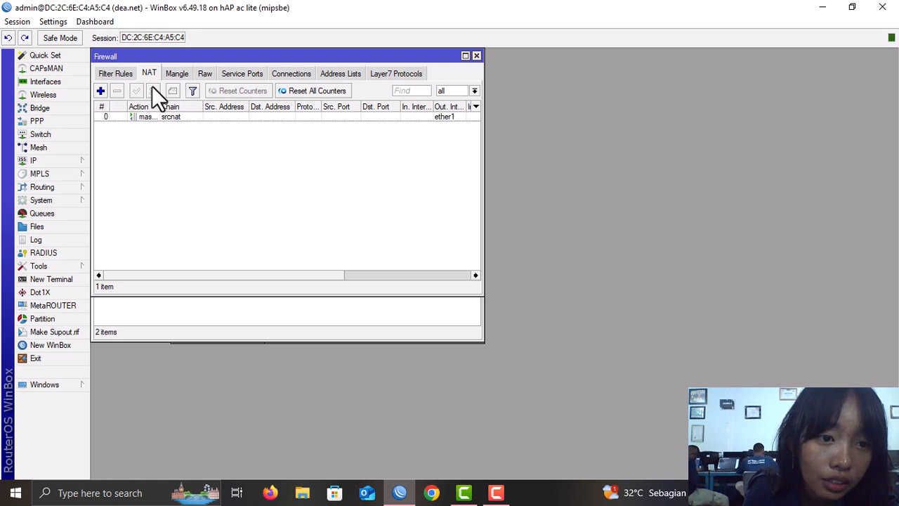
{"action": "left_click", "coordinate": [47, 158]}
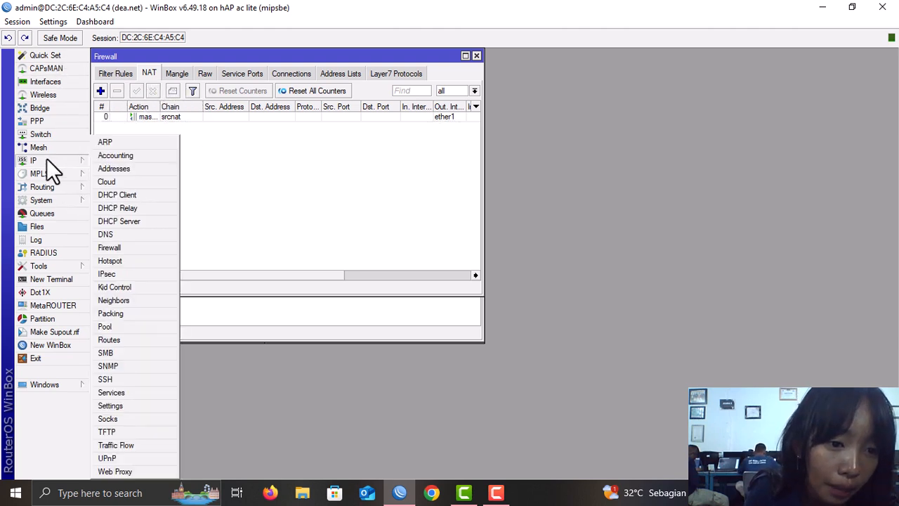
- Run Hotspot Setup on ether3, accepting the default address, pool, certificate, SMTP and DNS servers
{"action": "left_click", "coordinate": [110, 261]}
{"action": "left_click", "coordinate": [114, 120]}
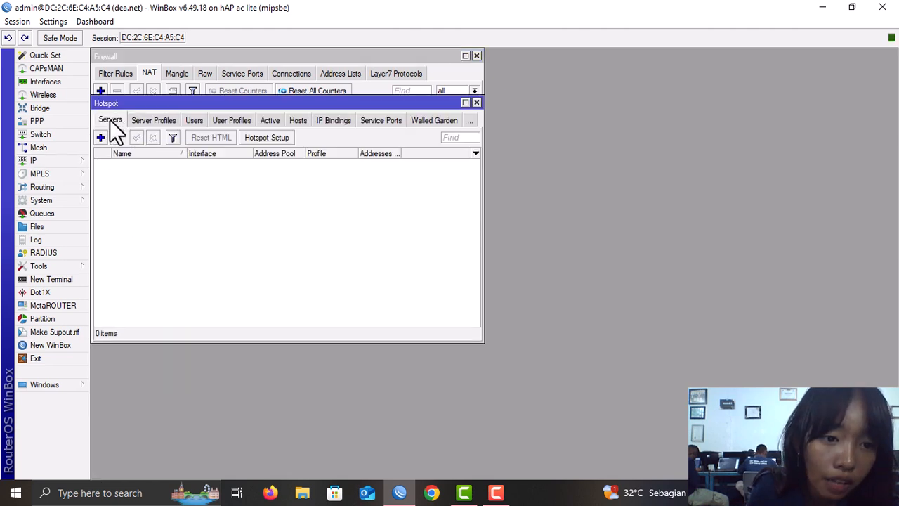
{"action": "left_click", "coordinate": [263, 137]}
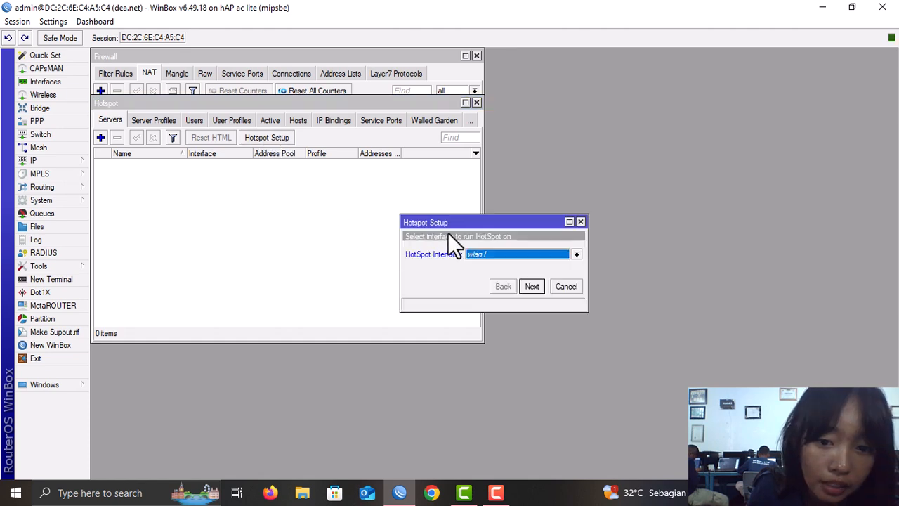
{"action": "left_click", "coordinate": [516, 258]}
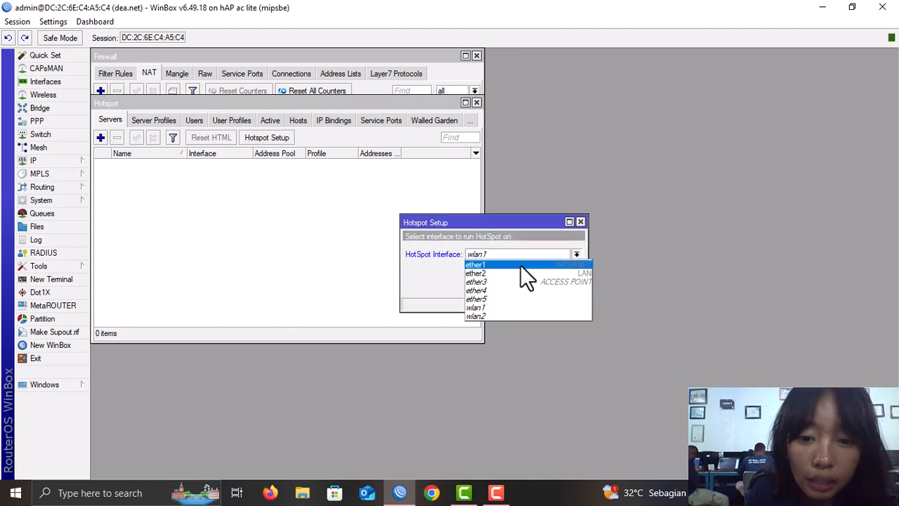
{"action": "left_click", "coordinate": [522, 276]}
{"action": "left_click", "coordinate": [532, 287]}
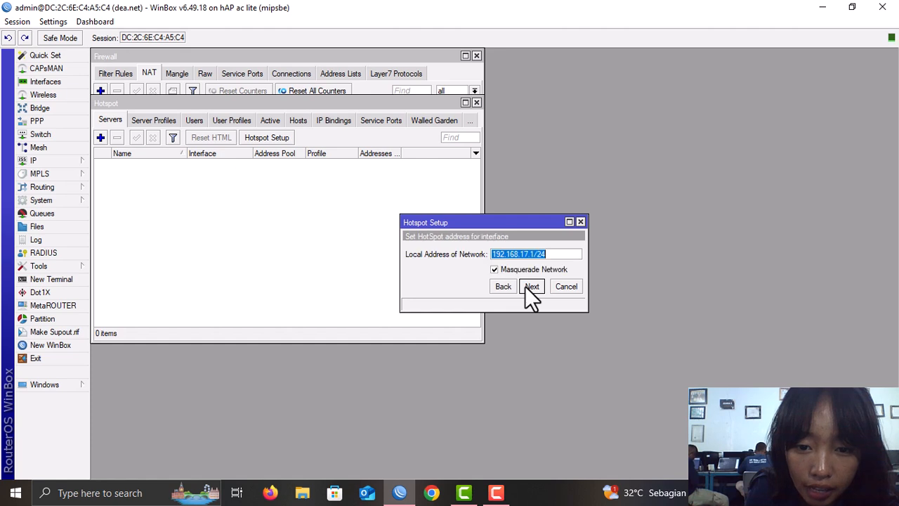
{"action": "left_click", "coordinate": [532, 286]}
{"action": "left_click", "coordinate": [529, 288]}
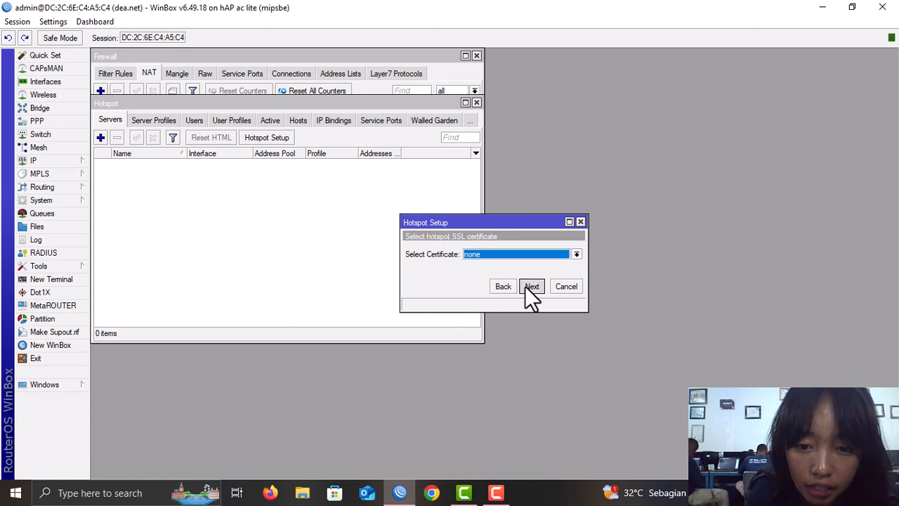
{"action": "left_click", "coordinate": [528, 287]}
{"action": "left_click", "coordinate": [526, 286]}
{"action": "left_click", "coordinate": [532, 284]}
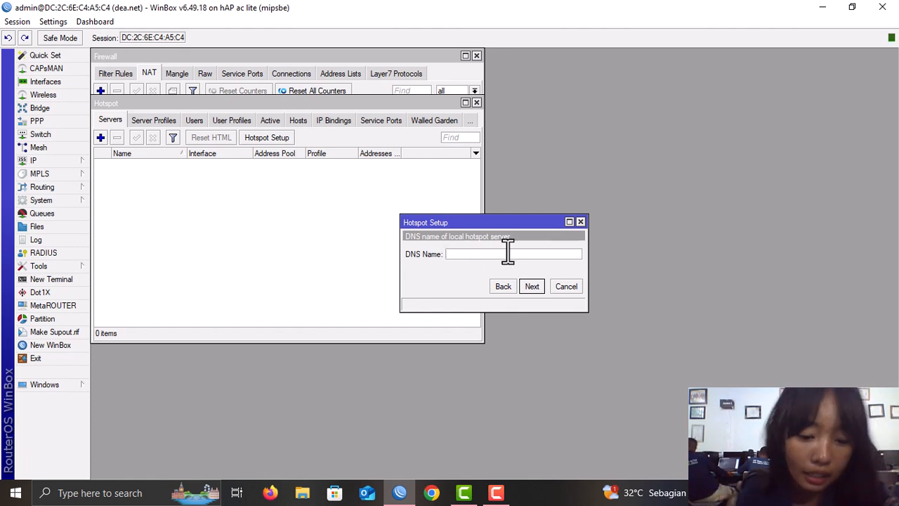
- Set the hotspot DNS name to dea.net, accept the local user and finish
{"action": "type", "text": "de"}
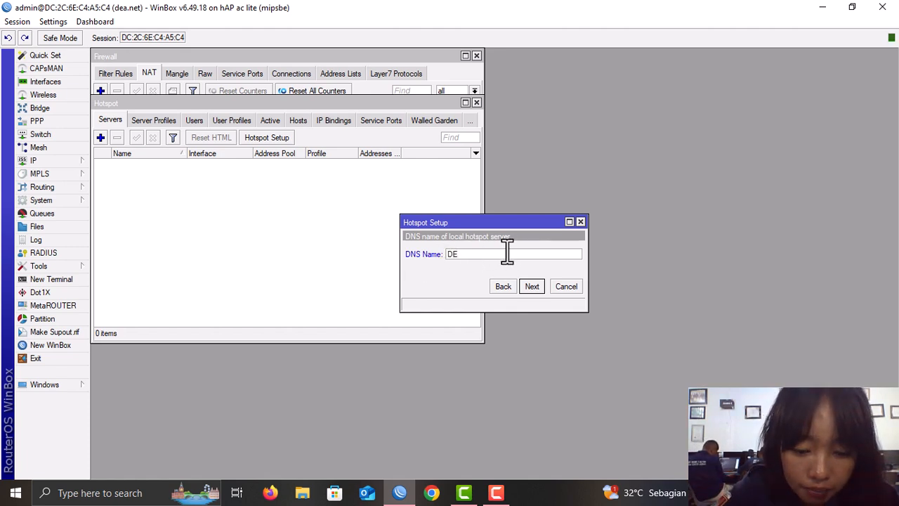
{"action": "key", "text": "BackSpace"}
{"action": "key", "text": "BackSpace"}
{"action": "type", "text": "dea"}
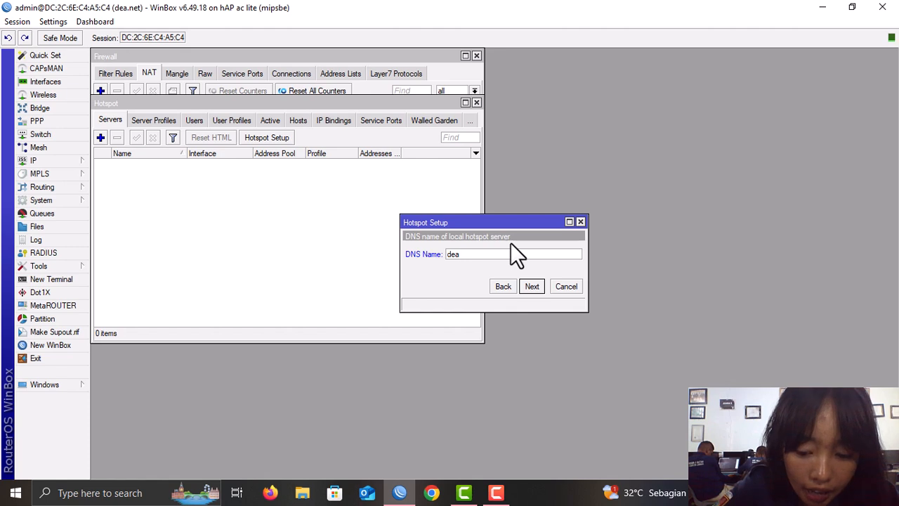
{"action": "type", "text": ".net"}
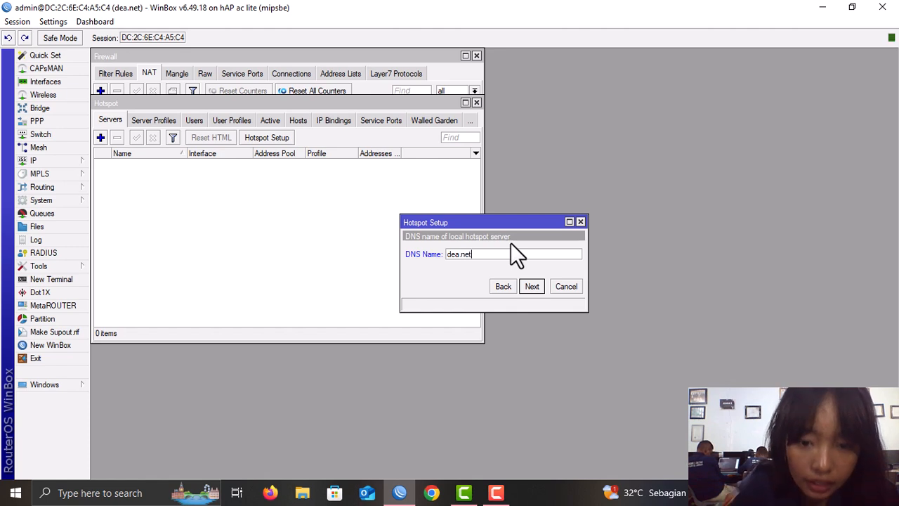
{"action": "left_click", "coordinate": [530, 284]}
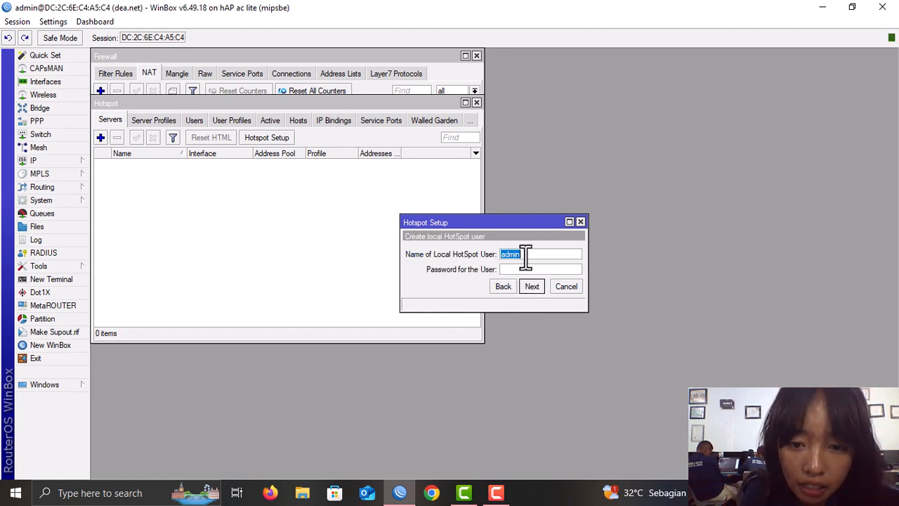
{"action": "left_click", "coordinate": [518, 269]}
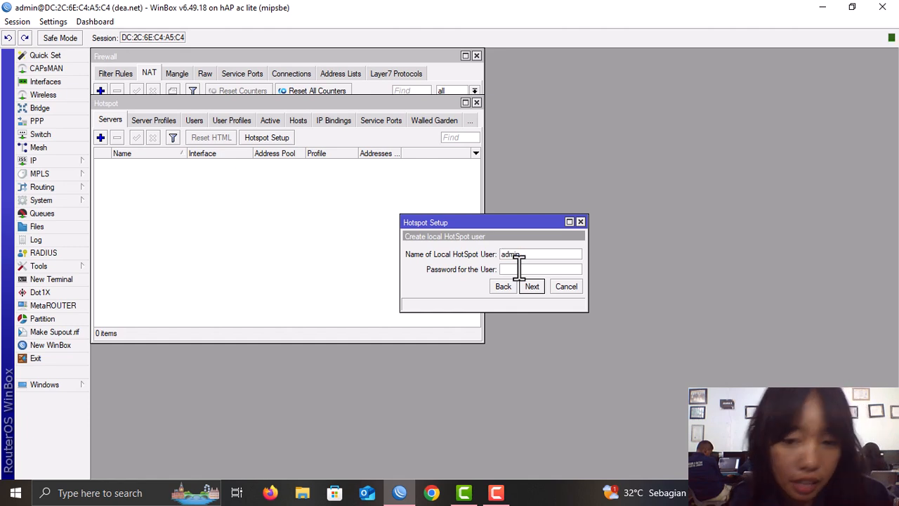
{"action": "left_click", "coordinate": [532, 286]}
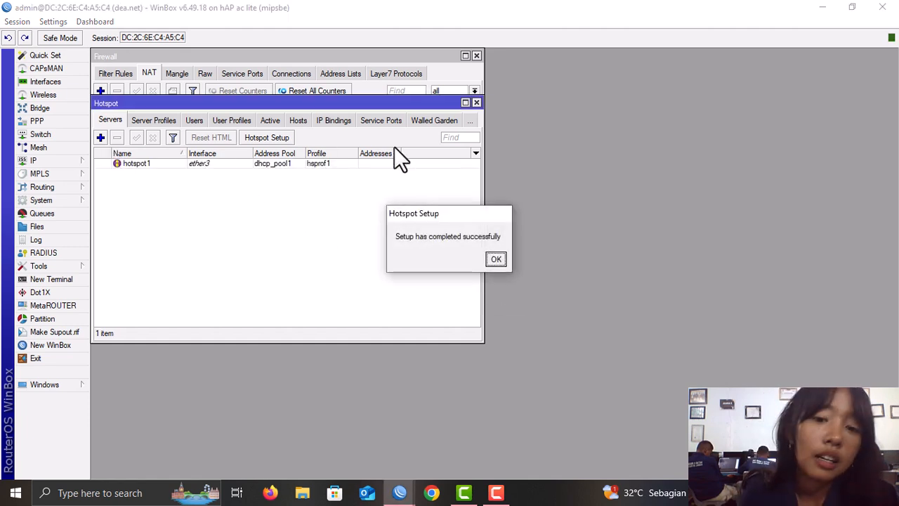
{"action": "left_click", "coordinate": [494, 259]}
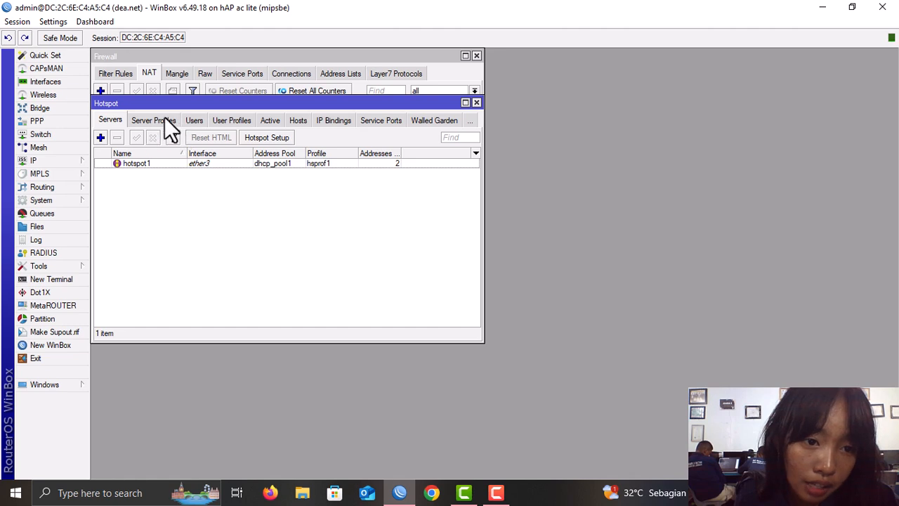
- Tick Use RADIUS in the hsprof1 hotspot server profile and save it
{"action": "left_click", "coordinate": [164, 119]}
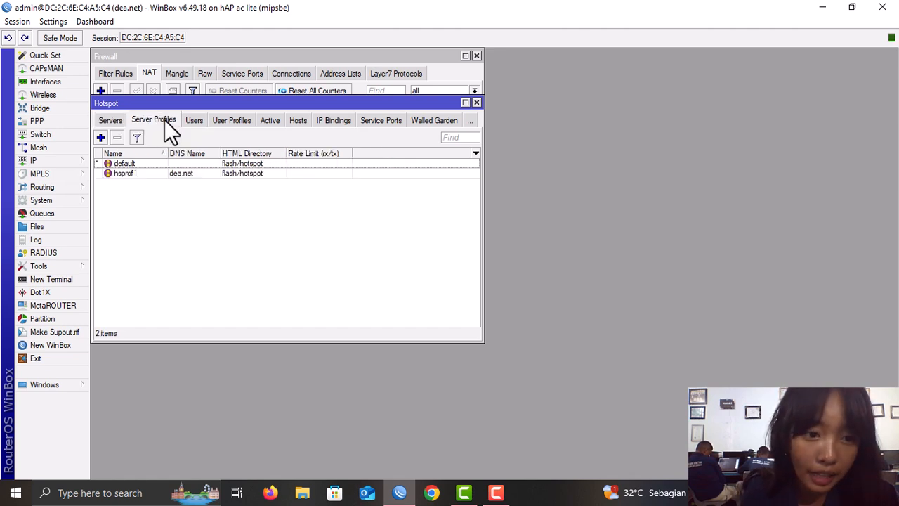
{"action": "double_click", "coordinate": [187, 171]}
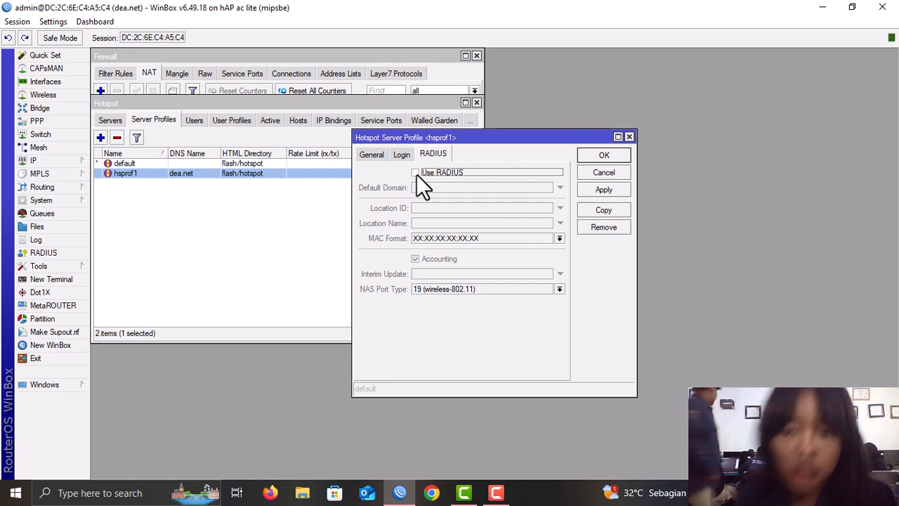
{"action": "left_click", "coordinate": [416, 173]}
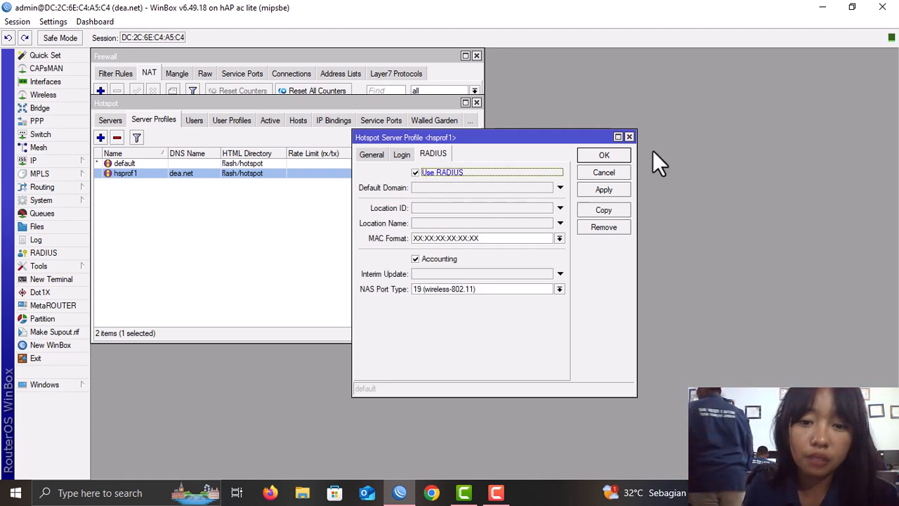
{"action": "left_click", "coordinate": [602, 185]}
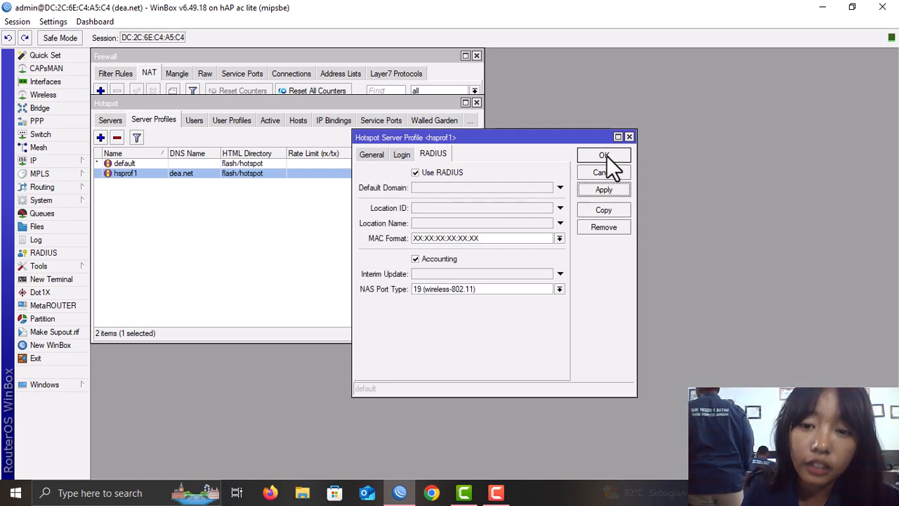
{"action": "left_click", "coordinate": [606, 155]}
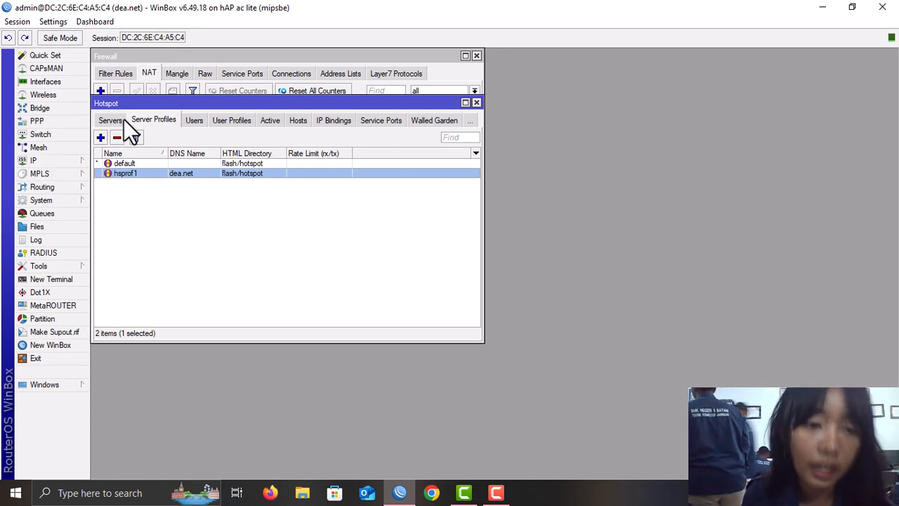
- Open the RADIUS server list and apply its Incoming settings
{"action": "left_click_drag", "start_coordinate": [142, 104], "coordinate": [235, 128]}
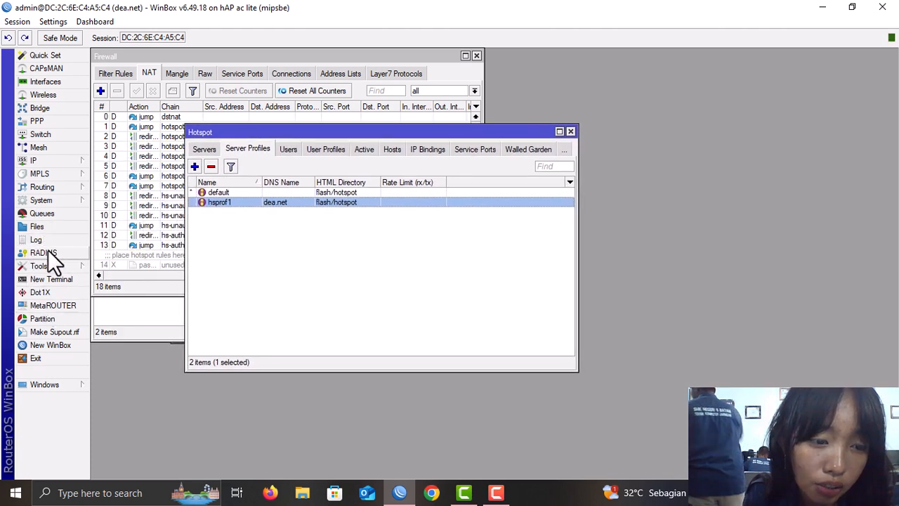
{"action": "left_click", "coordinate": [72, 251]}
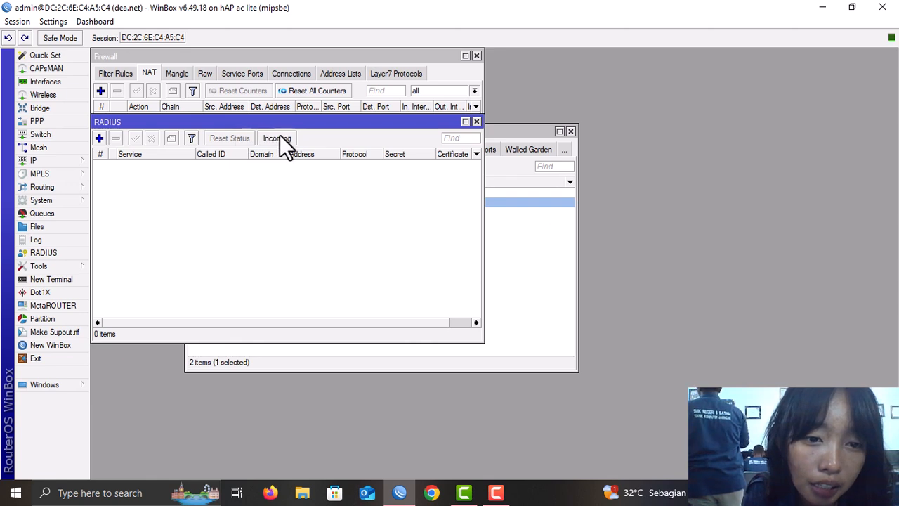
{"action": "left_click", "coordinate": [282, 138]}
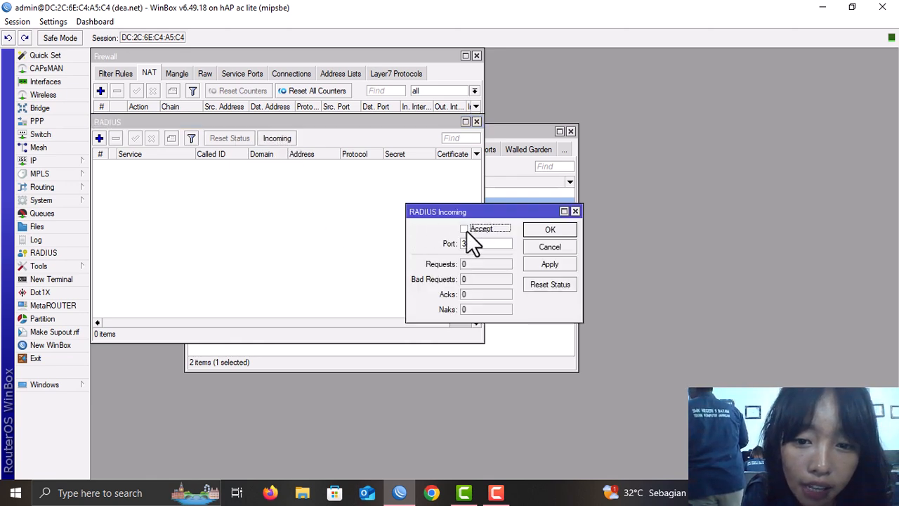
{"action": "left_click", "coordinate": [565, 265]}
{"action": "left_click", "coordinate": [561, 230]}
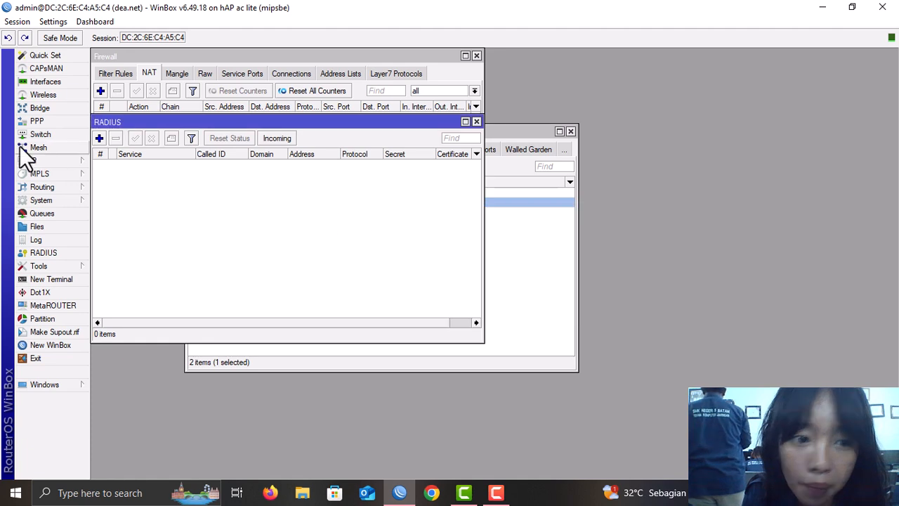
- Create a new RADIUS server for hotspot and login, entering the shared secret
{"action": "left_click", "coordinate": [100, 139]}
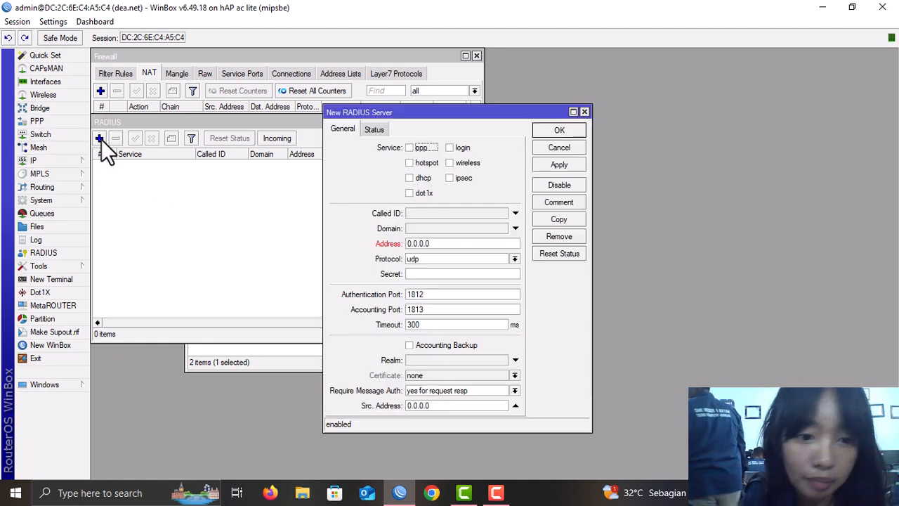
{"action": "left_click", "coordinate": [414, 166]}
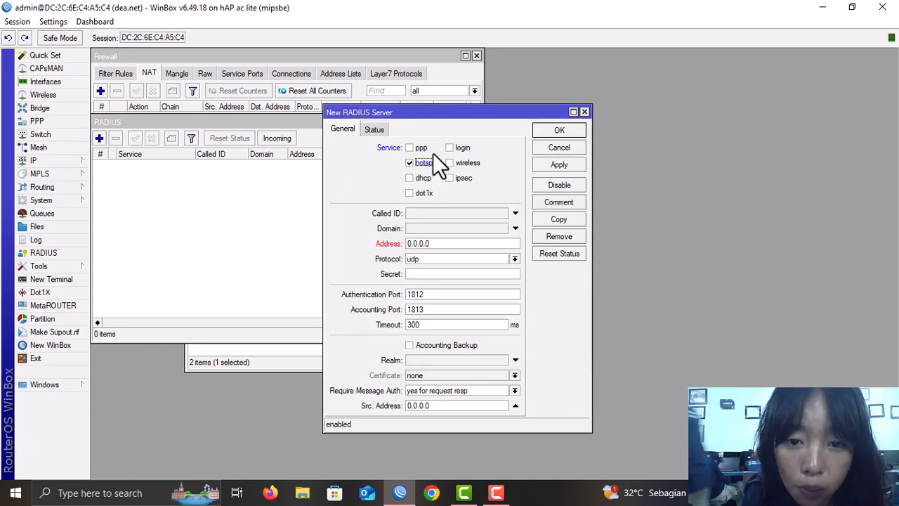
{"action": "left_click", "coordinate": [451, 147]}
{"action": "left_click", "coordinate": [453, 274]}
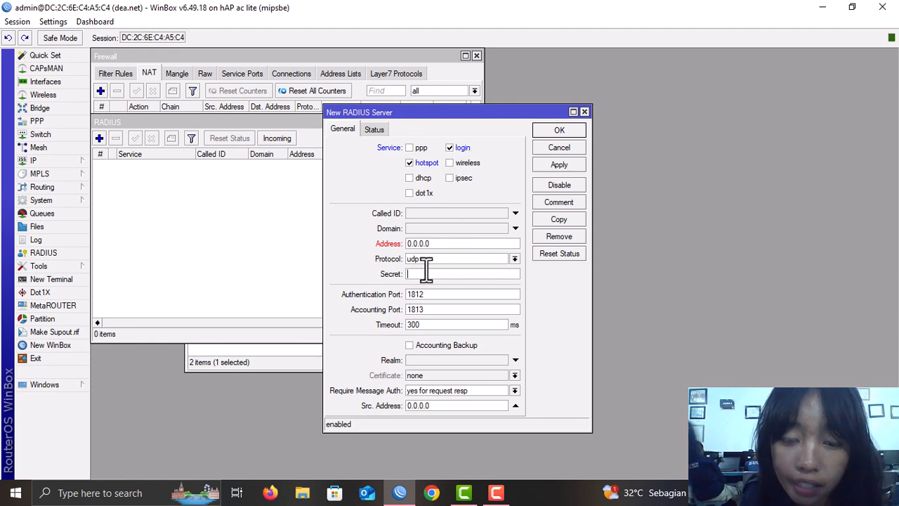
{"action": "type", "text": "12"}
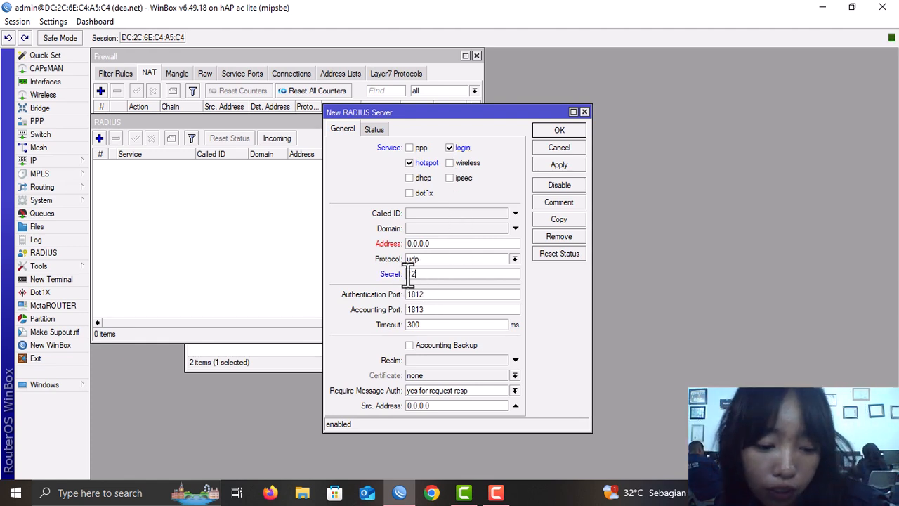
{"action": "type", "text": "345678"}
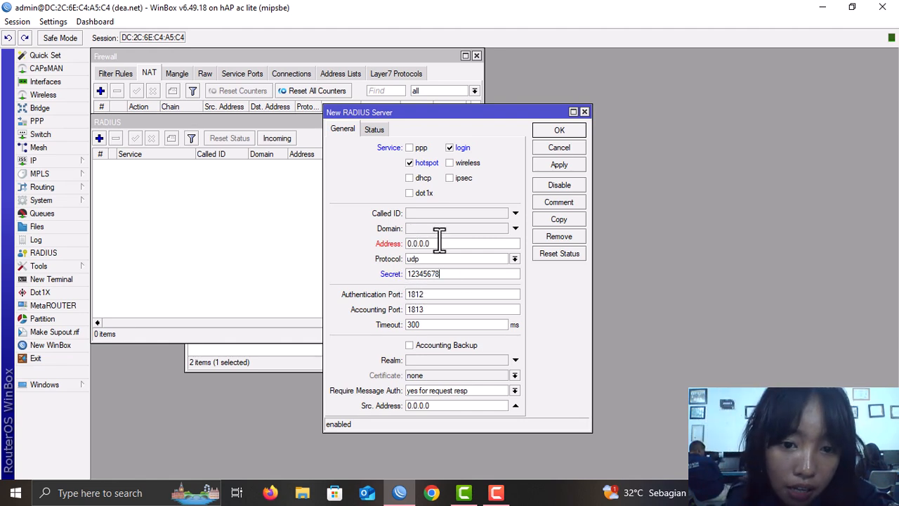
{"action": "left_click_drag", "start_coordinate": [440, 243], "coordinate": [355, 253]}
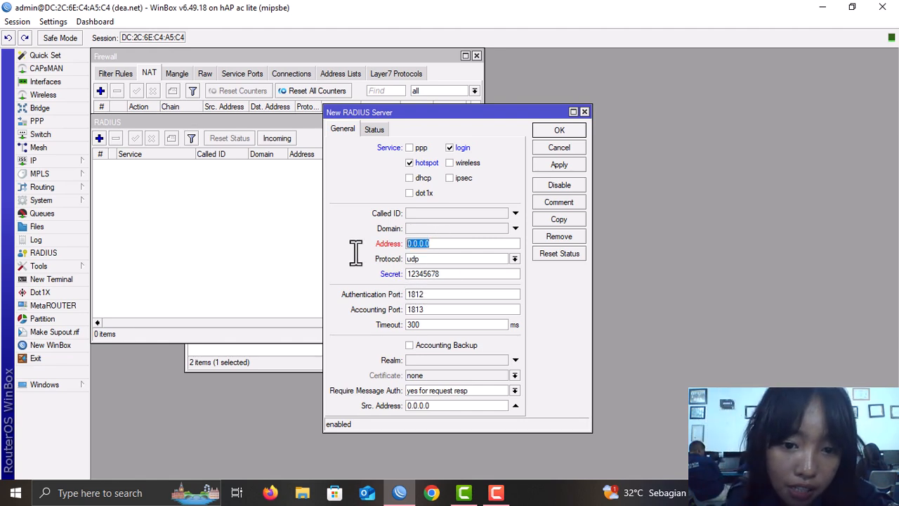
{"action": "left_click", "coordinate": [75, 167]}
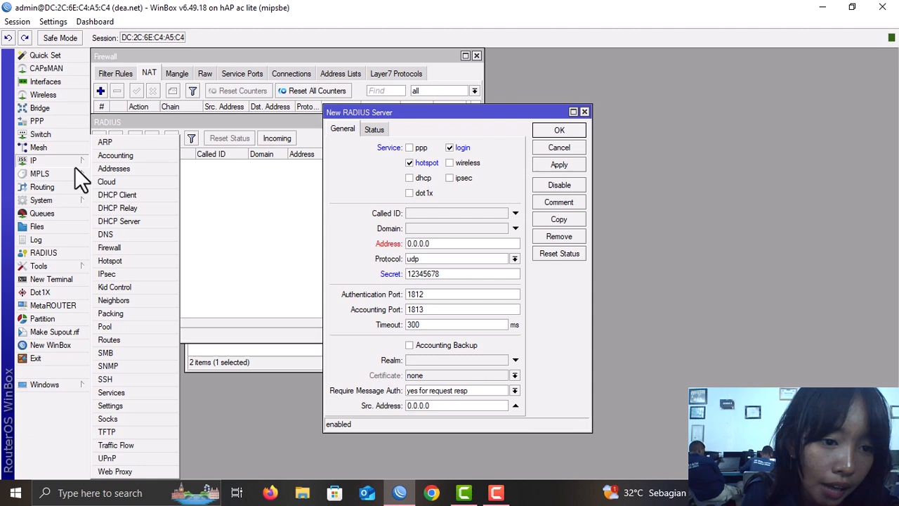
- Open the ether1 entry in IP > DHCP Client to view its lease details
{"action": "left_click", "coordinate": [127, 196]}
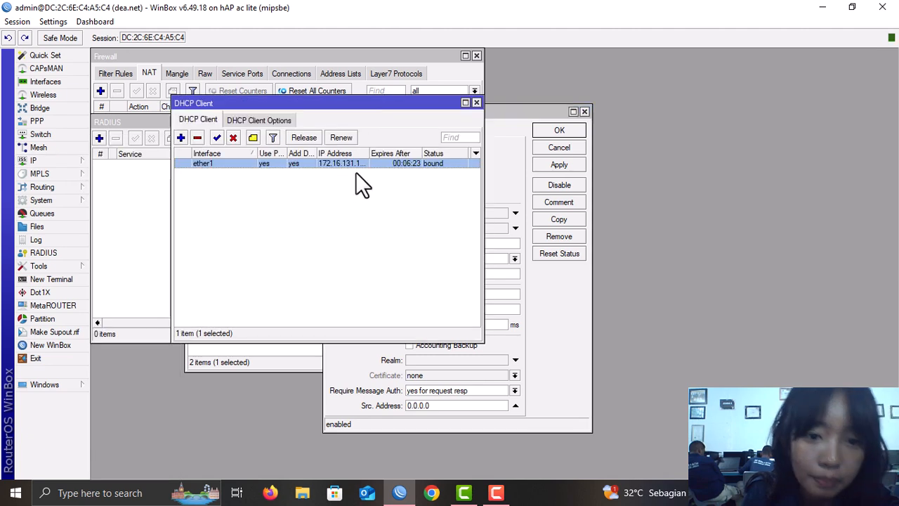
{"action": "double_click", "coordinate": [232, 162]}
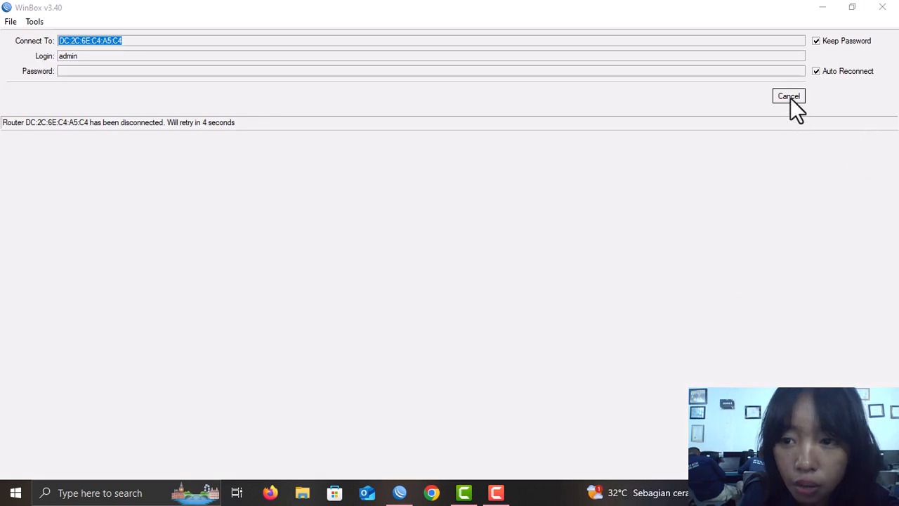
- Reconnect to the router 192.168.16.1 from the Neighbors list using the admin password
{"action": "left_click", "coordinate": [789, 97]}
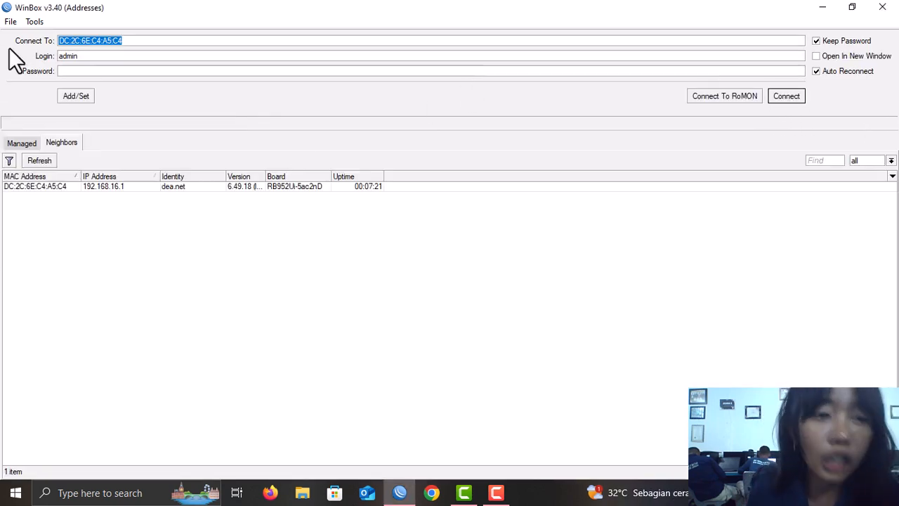
{"action": "left_click", "coordinate": [84, 184]}
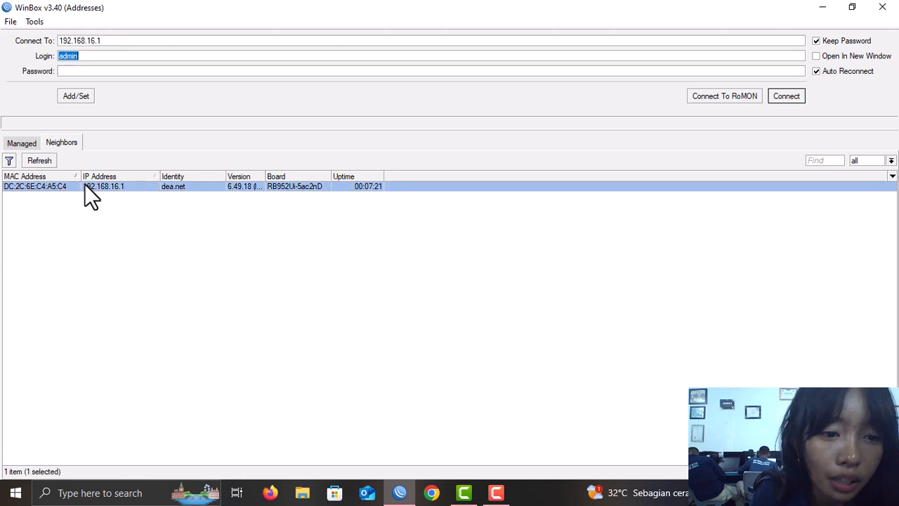
{"action": "left_click", "coordinate": [100, 73]}
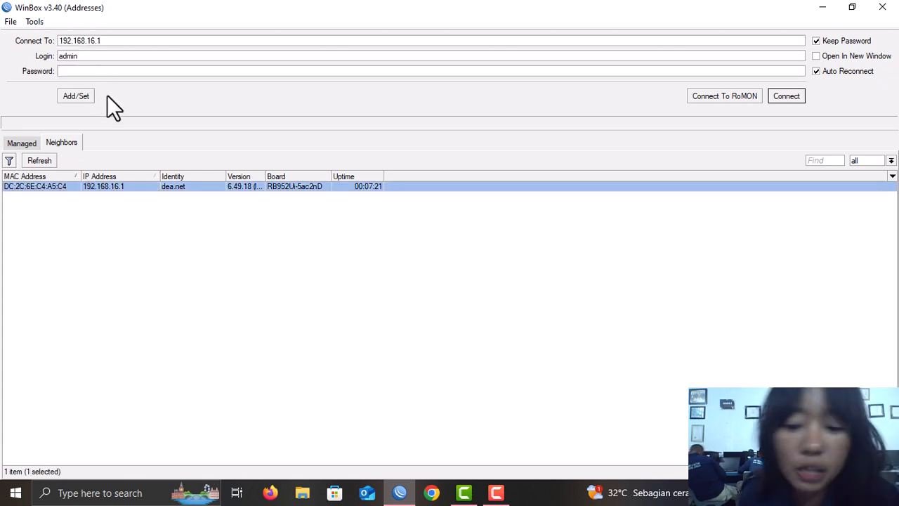
{"action": "type", "text": "**"}
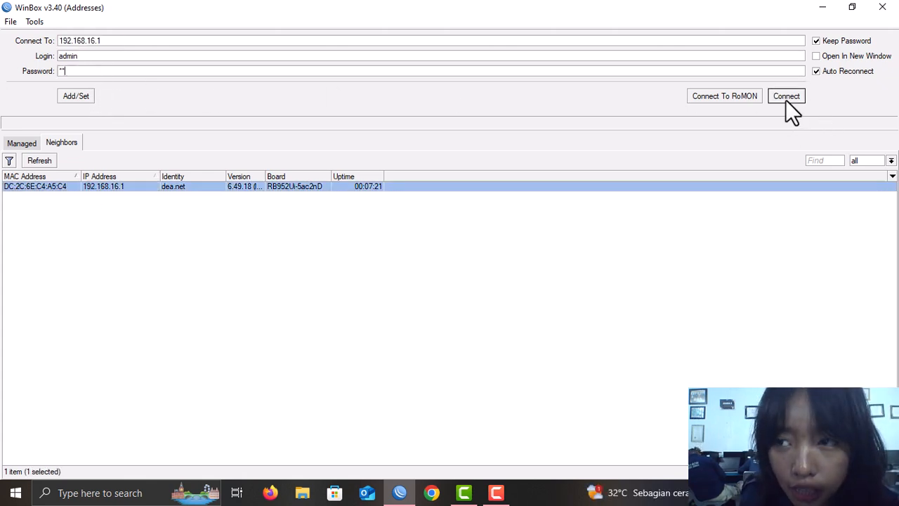
{"action": "left_click", "coordinate": [786, 98]}
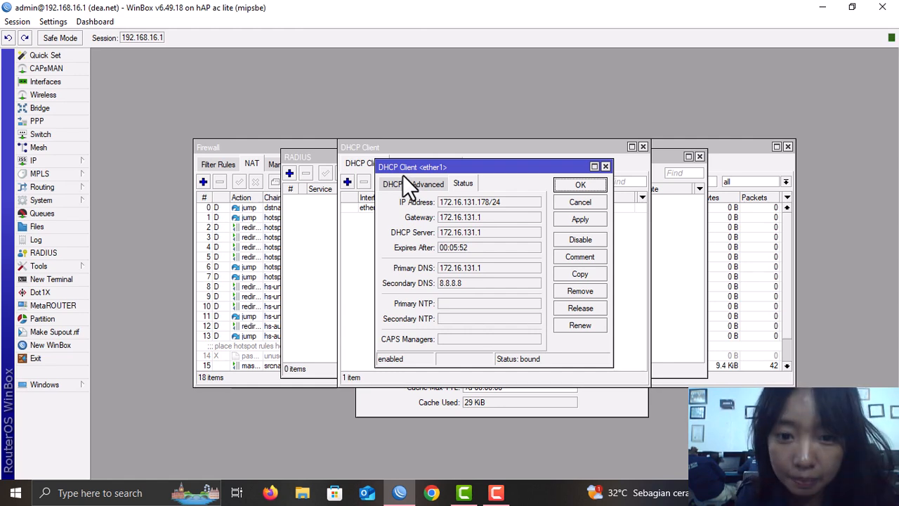
- Add a hotspot/login RADIUS server at the copied address 172.16.131.178 with its shared secret
{"action": "left_click_drag", "start_coordinate": [441, 202], "coordinate": [476, 201]}
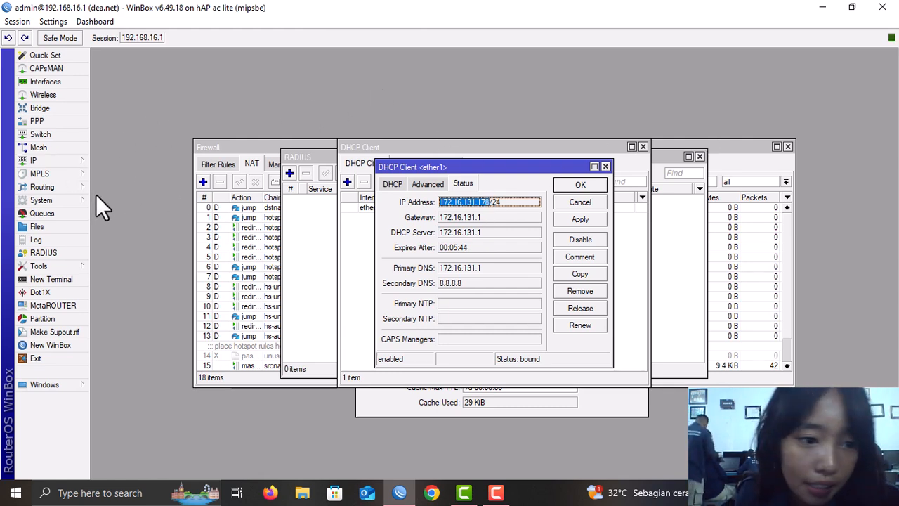
{"action": "left_click", "coordinate": [69, 249]}
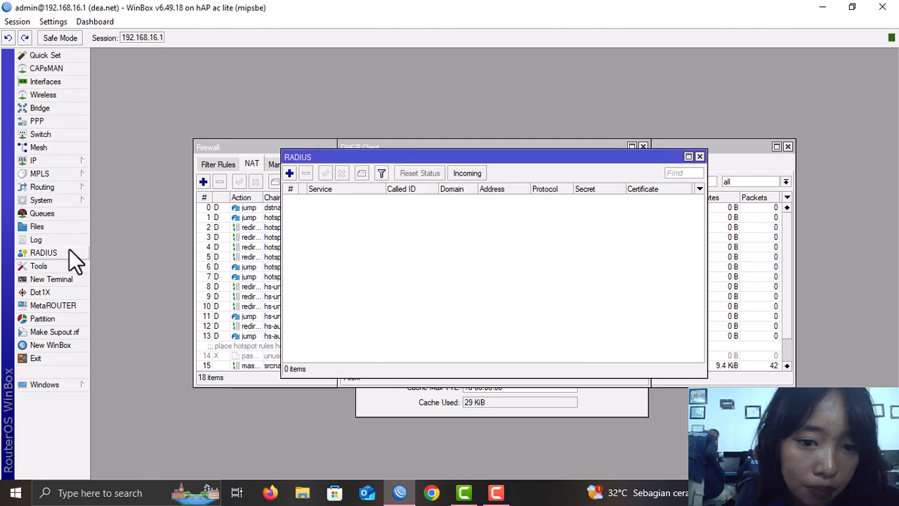
{"action": "left_click", "coordinate": [289, 175]}
{"action": "left_click", "coordinate": [448, 157]}
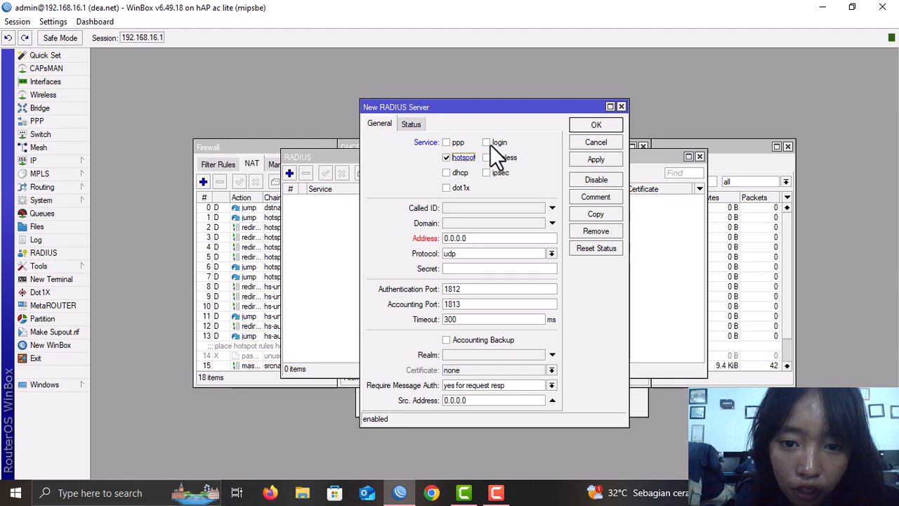
{"action": "left_click", "coordinate": [490, 144]}
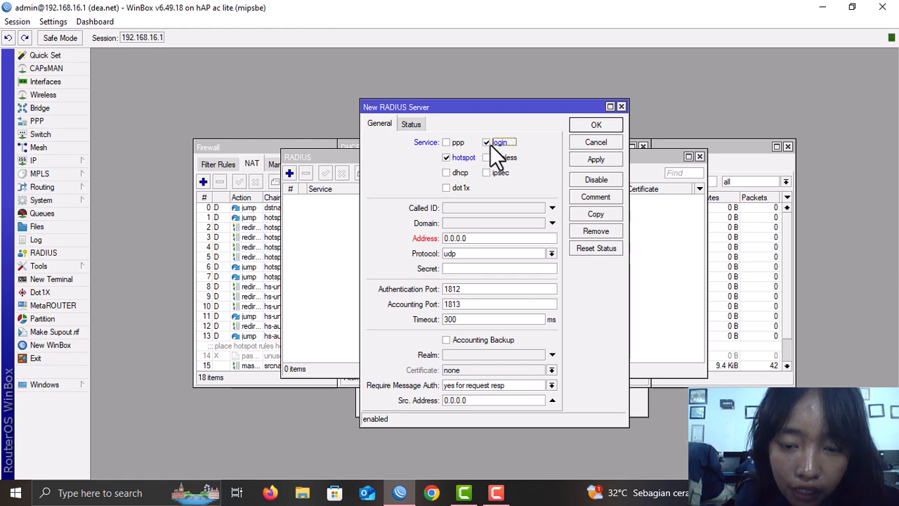
{"action": "left_click", "coordinate": [474, 238]}
{"action": "key", "text": "ctrl+v"}
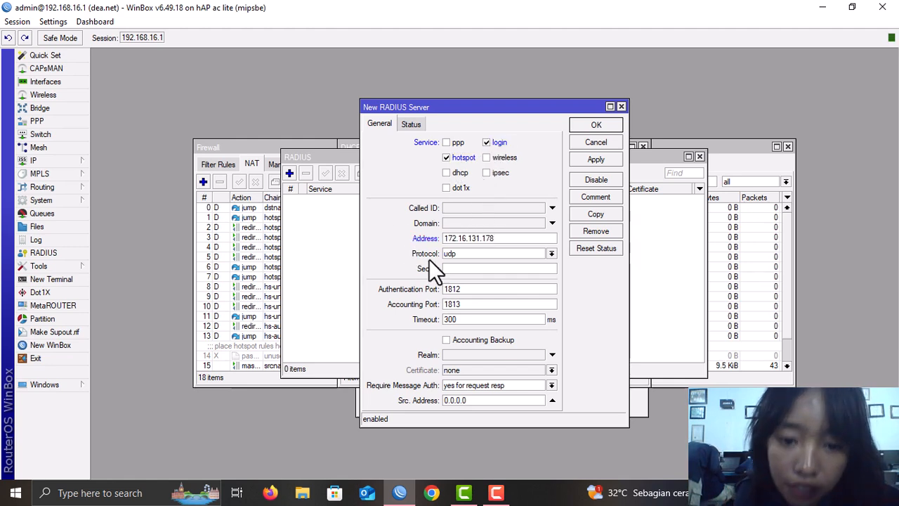
{"action": "left_click", "coordinate": [481, 271]}
{"action": "type", "text": "1"}
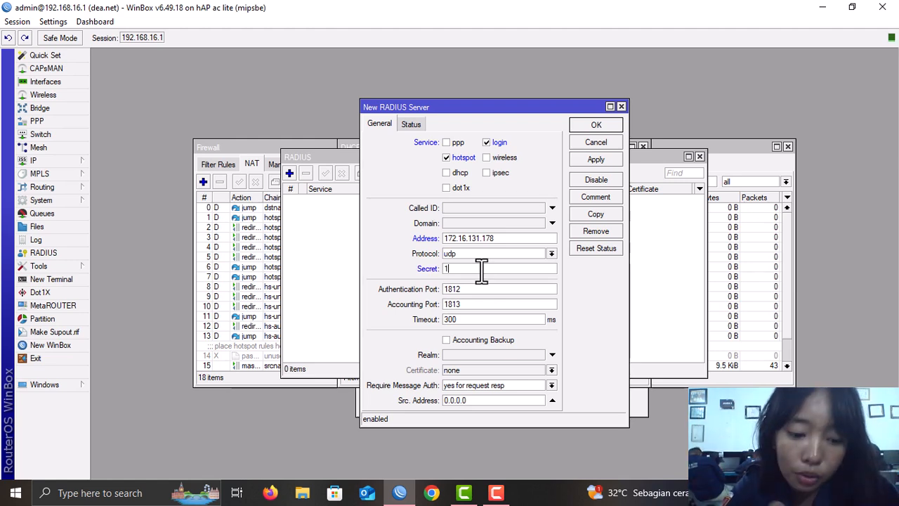
{"action": "type", "text": "2345678"}
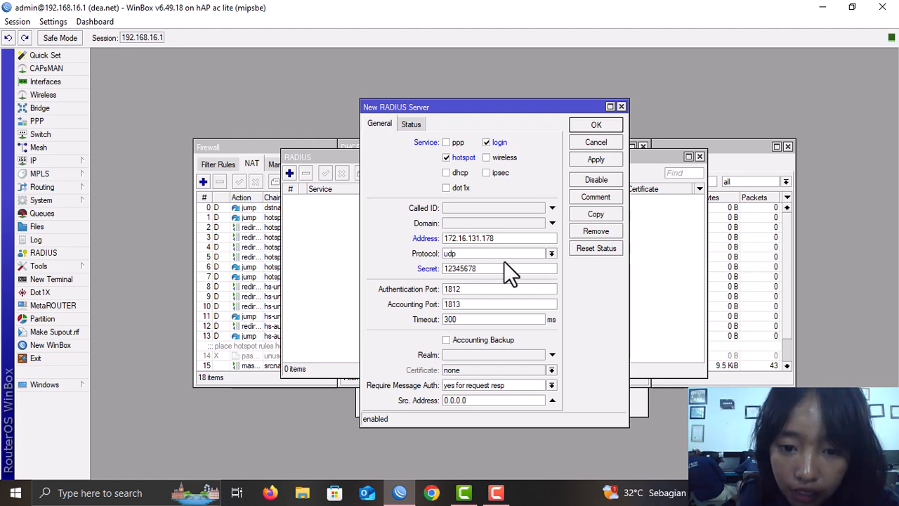
{"action": "left_click", "coordinate": [605, 162]}
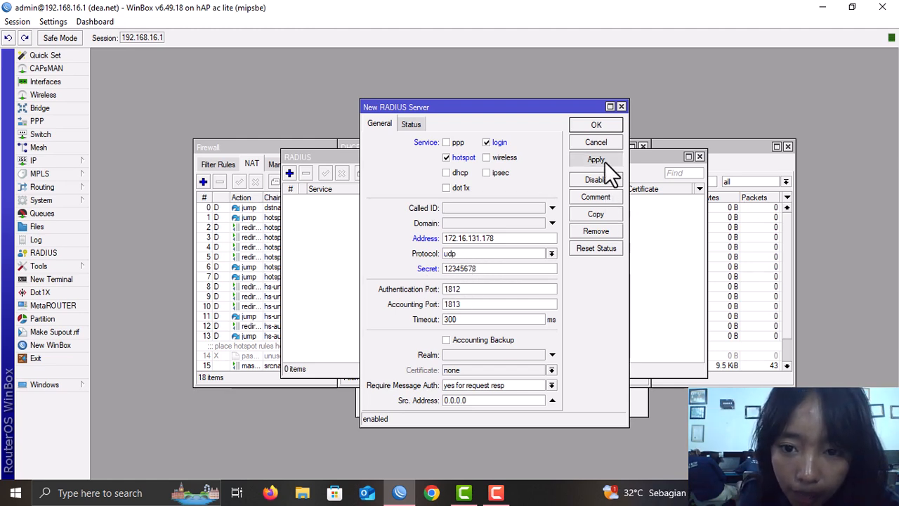
{"action": "left_click", "coordinate": [605, 125]}
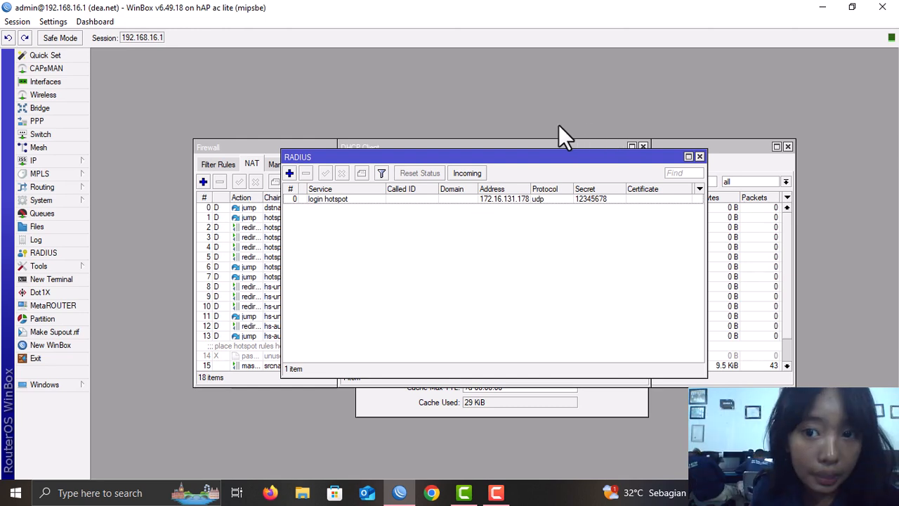
- In IP > Cloud, turn off Update Time and enable DDNS
{"action": "left_click", "coordinate": [24, 158]}
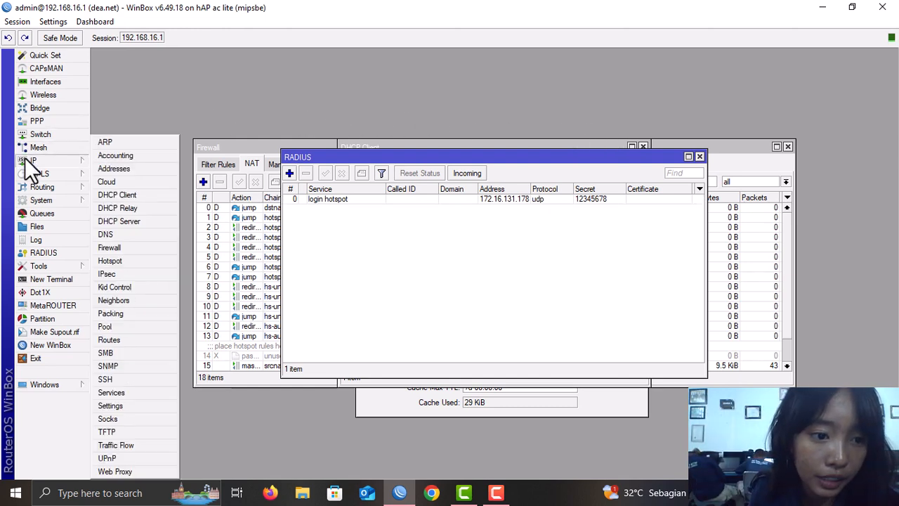
{"action": "left_click", "coordinate": [118, 182]}
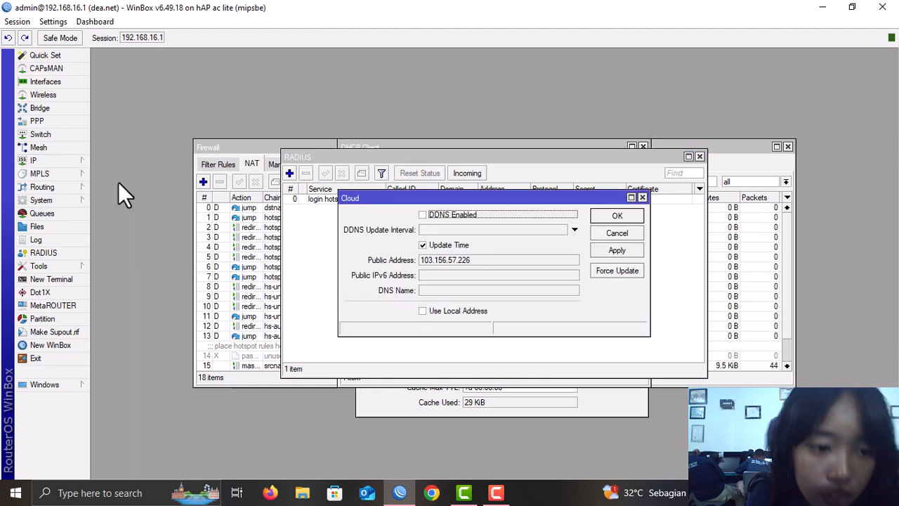
{"action": "left_click", "coordinate": [445, 245]}
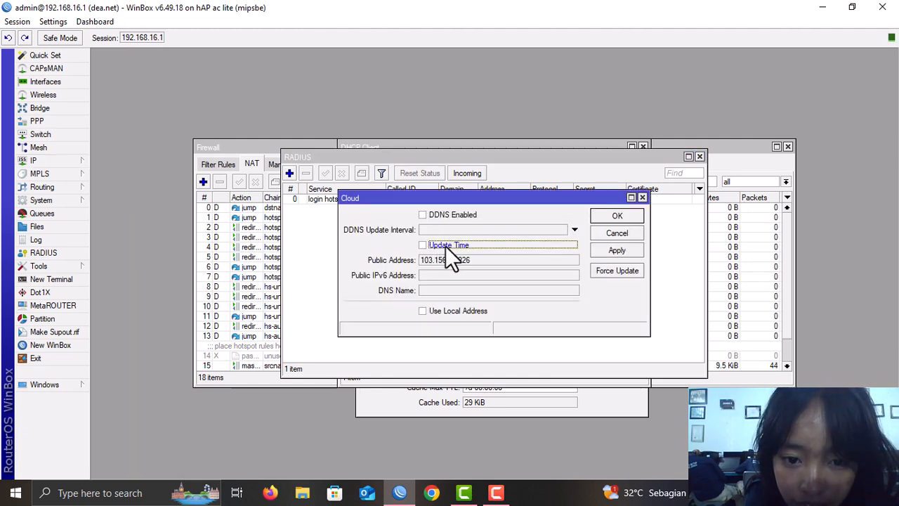
{"action": "left_click", "coordinate": [429, 215]}
{"action": "left_click", "coordinate": [617, 251]}
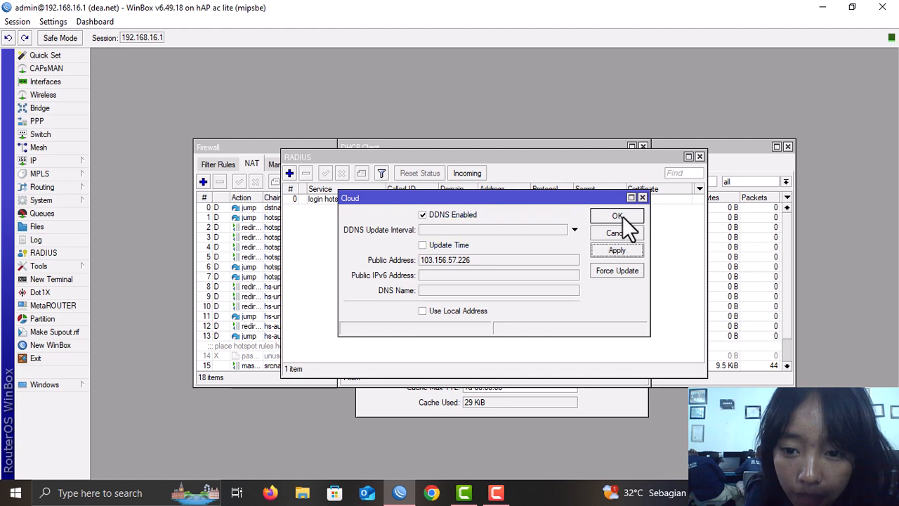
{"action": "left_click", "coordinate": [617, 217]}
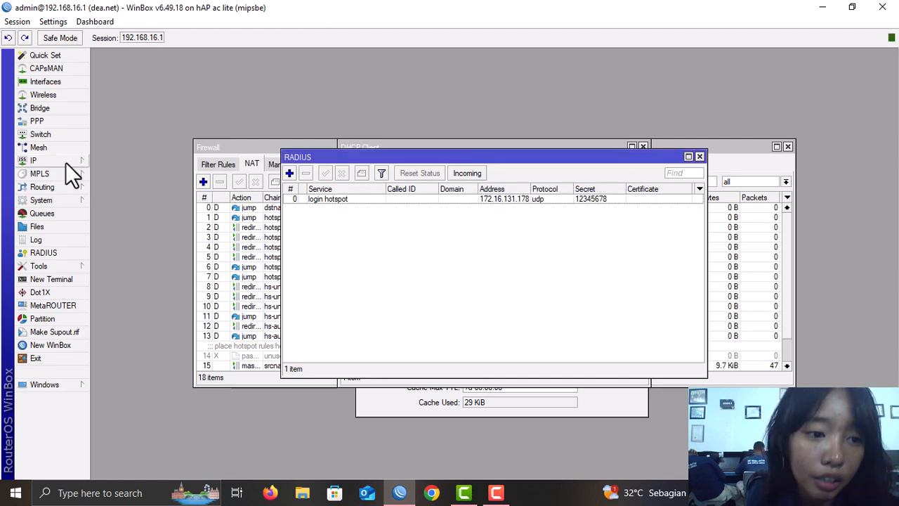
- Turn off Time Zone Autodetect in System > Clock and save
{"action": "left_click", "coordinate": [62, 199]}
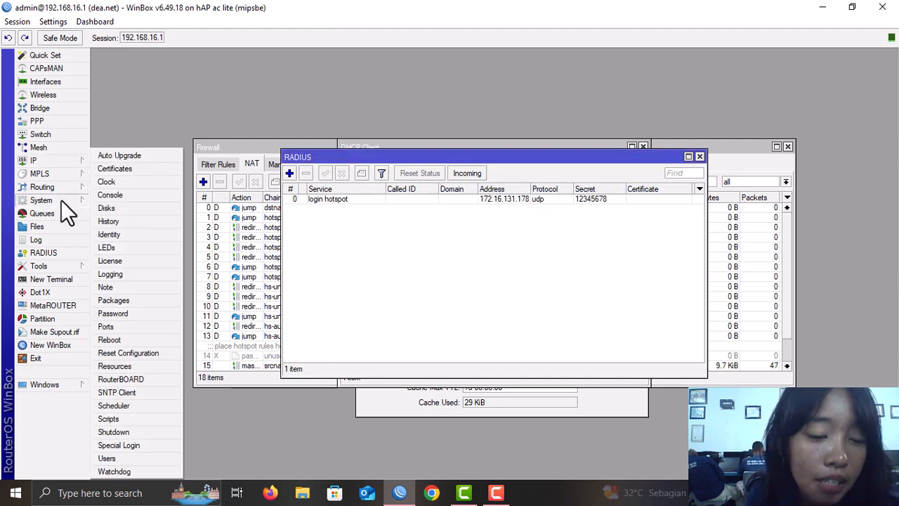
{"action": "left_click", "coordinate": [125, 184]}
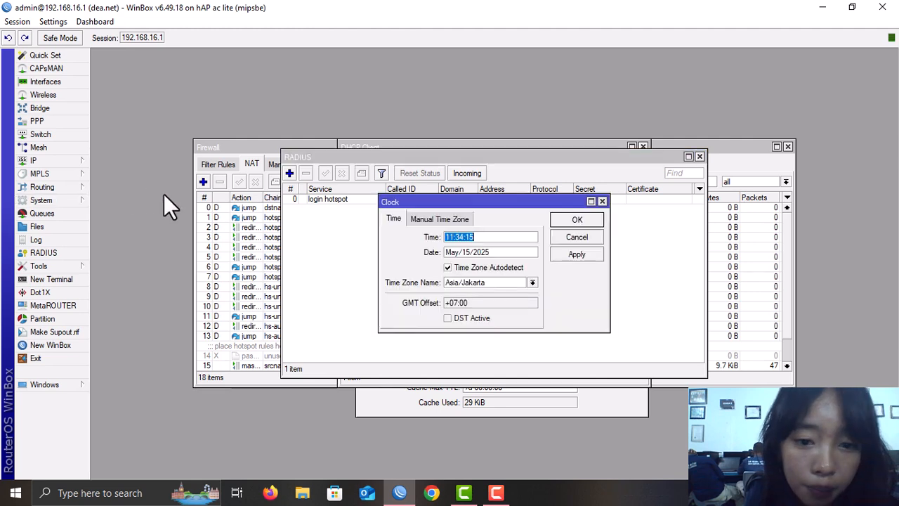
{"action": "left_click", "coordinate": [448, 267]}
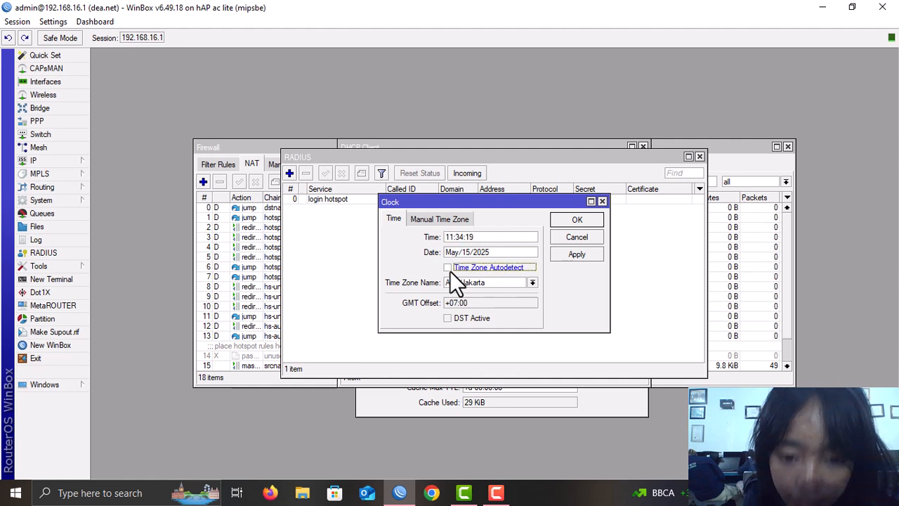
{"action": "left_click", "coordinate": [575, 256]}
{"action": "left_click", "coordinate": [575, 222]}
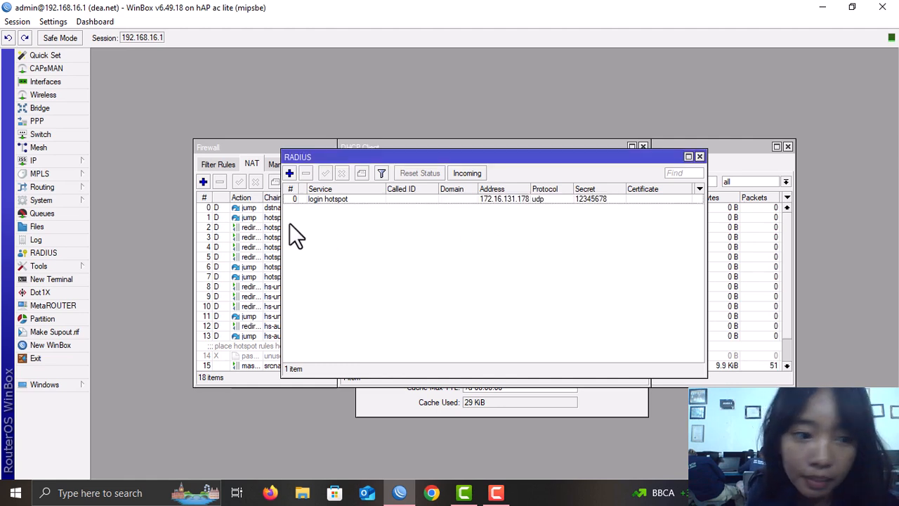
- Enable the SNTP client with asia.pool.ntp.org as its server DNS name
{"action": "left_click", "coordinate": [52, 202]}
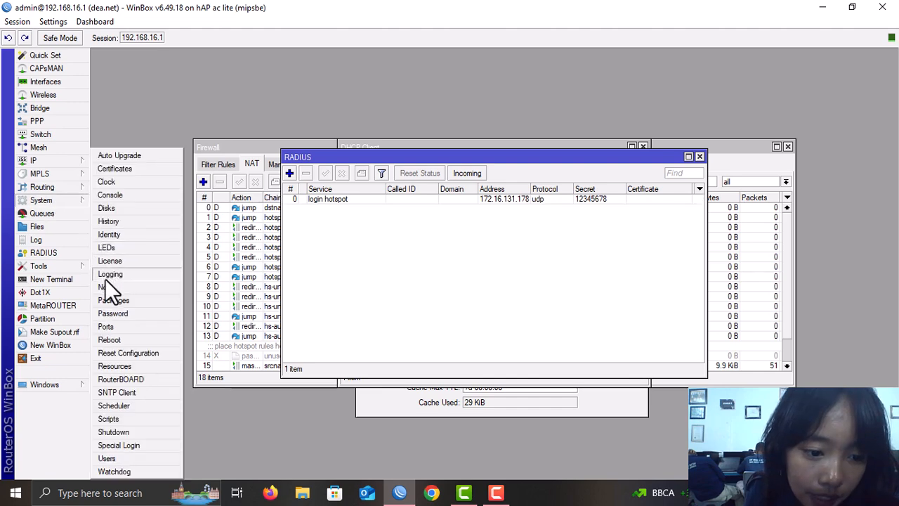
{"action": "left_click", "coordinate": [113, 394]}
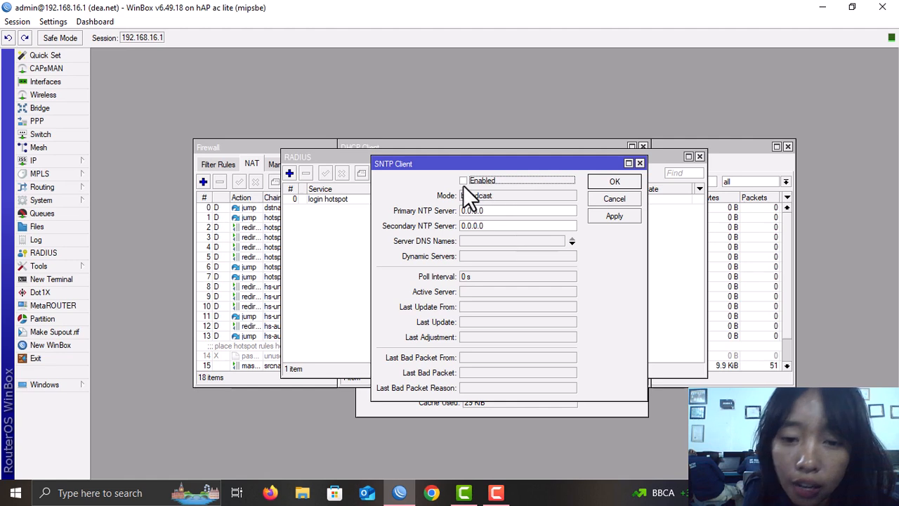
{"action": "left_click", "coordinate": [470, 240]}
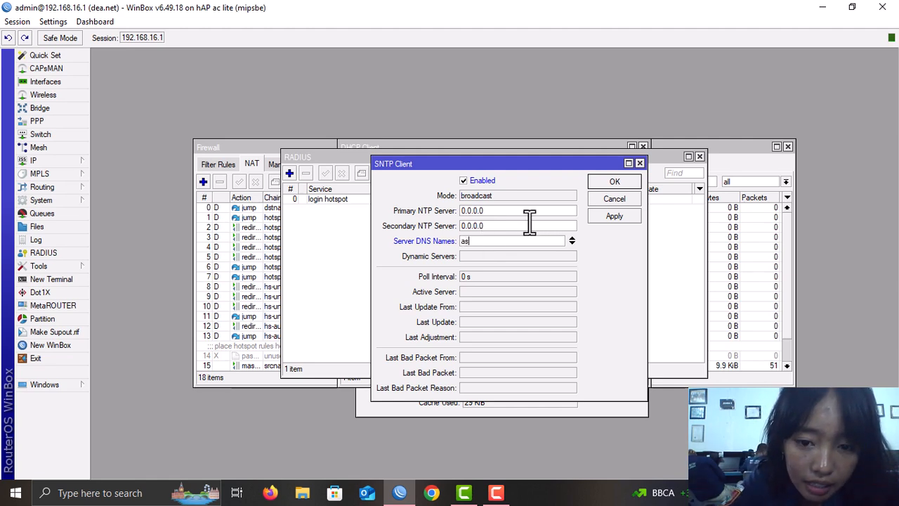
{"action": "type", "text": "asia."}
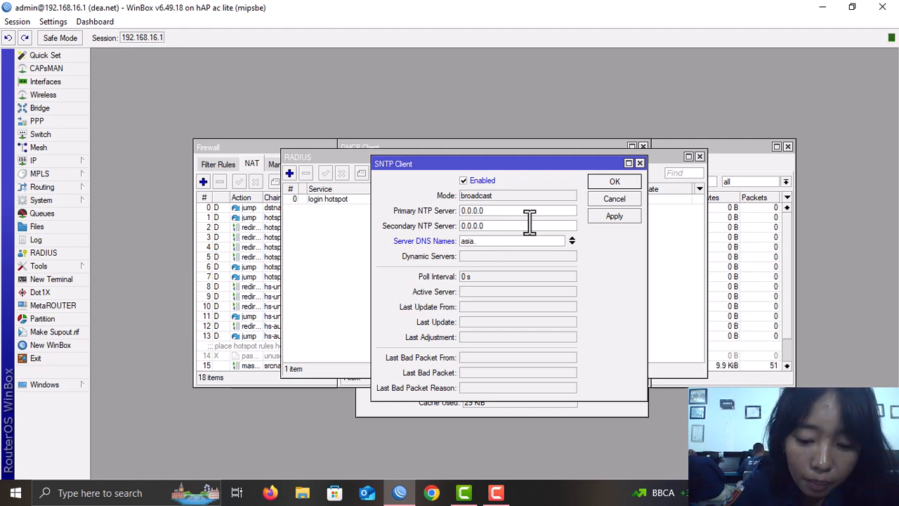
{"action": "type", "text": "pool."}
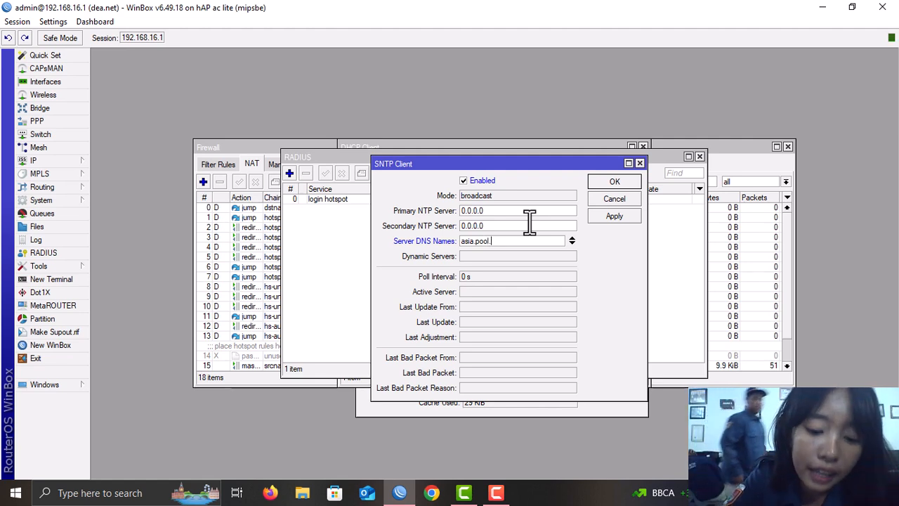
{"action": "type", "text": "ntp.org"}
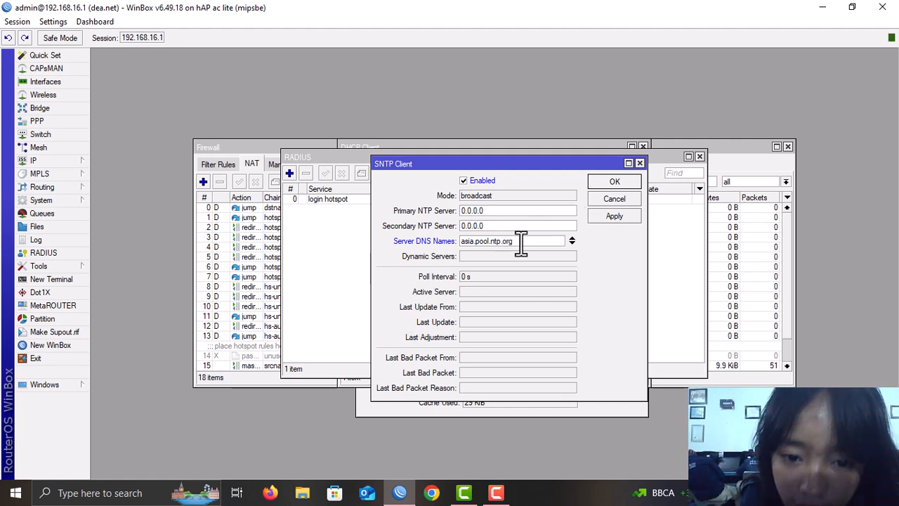
{"action": "left_click", "coordinate": [627, 183]}
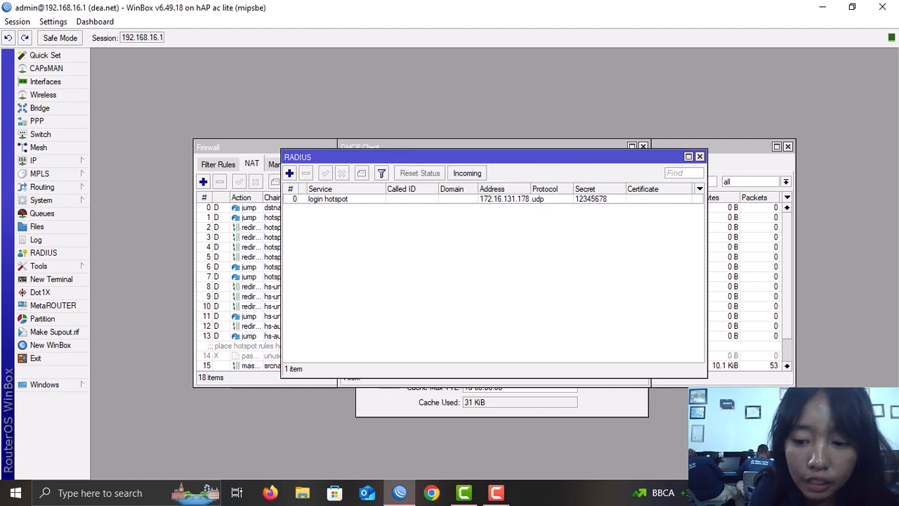
- Check network status, then run MikhmonServer from Downloads > mikhmonv3ws > Mikhmon Server and start it
{"action": "left_click", "coordinate": [781, 492]}
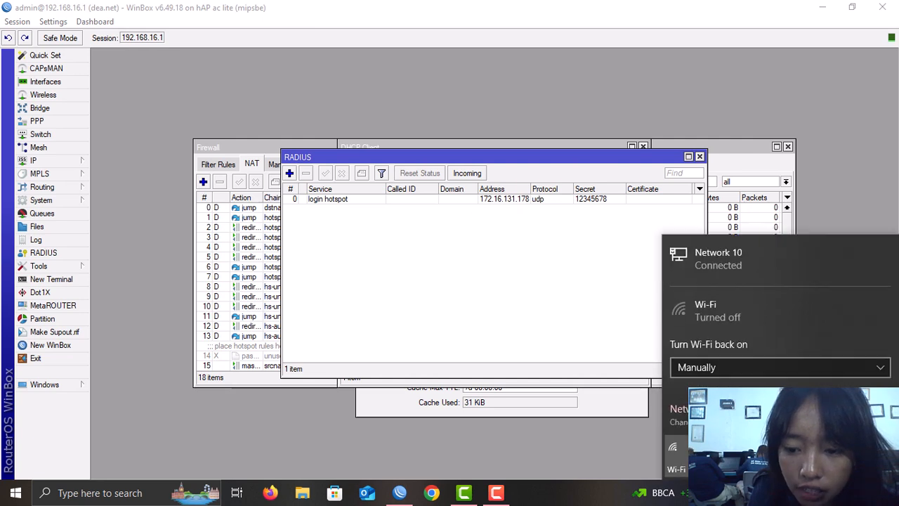
{"action": "left_click", "coordinate": [781, 493]}
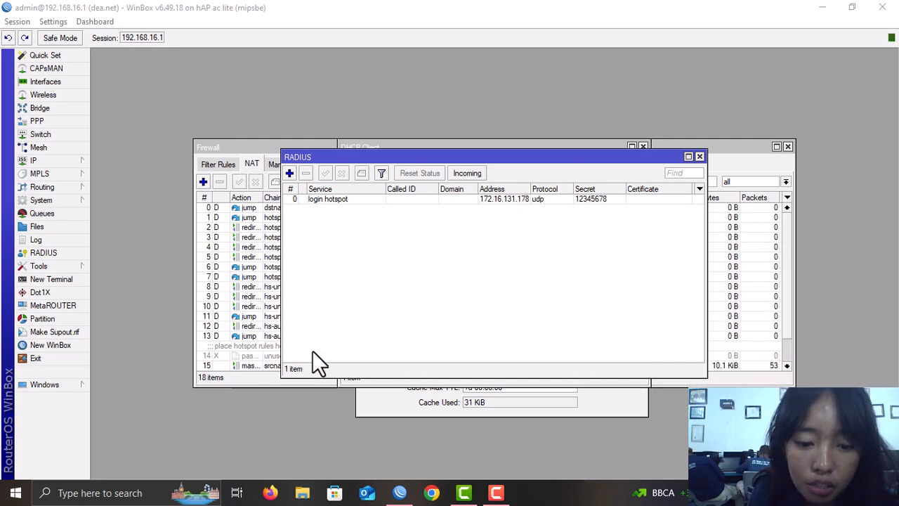
{"action": "left_click", "coordinate": [312, 496]}
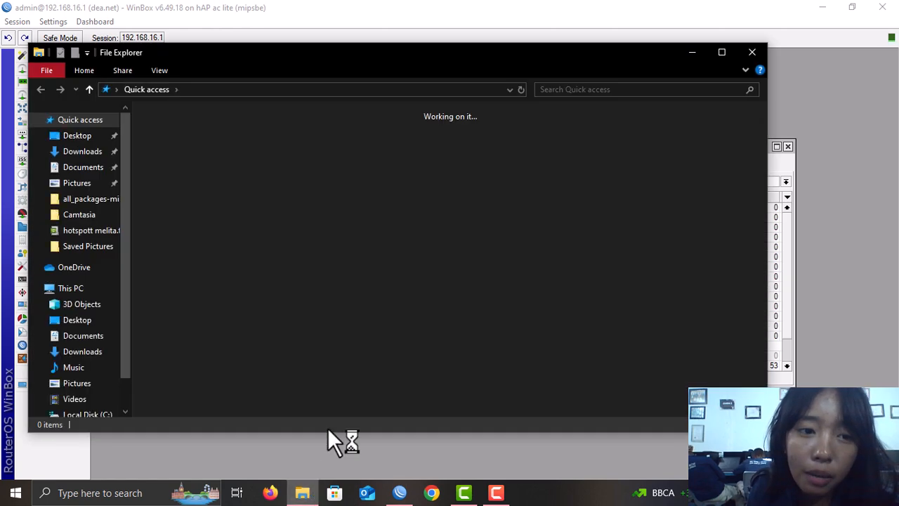
{"action": "left_click_drag", "start_coordinate": [261, 53], "coordinate": [245, 12]}
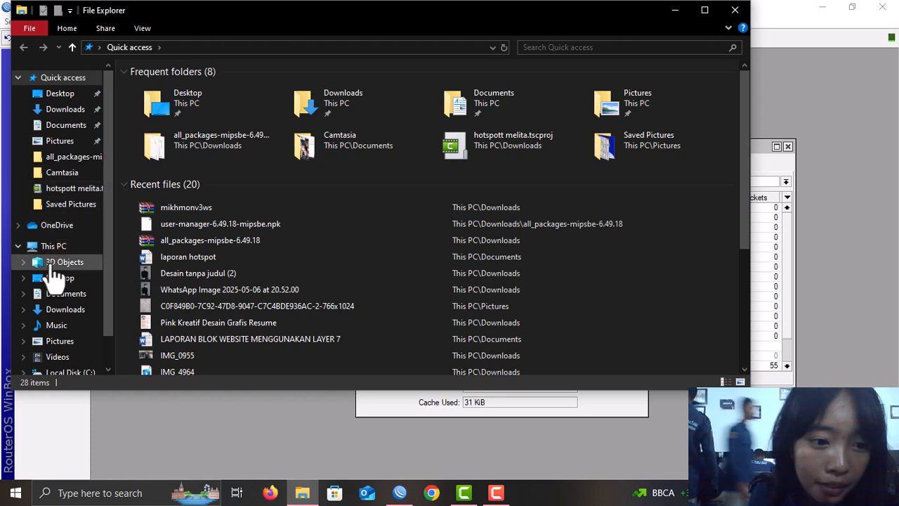
{"action": "left_click", "coordinate": [61, 310]}
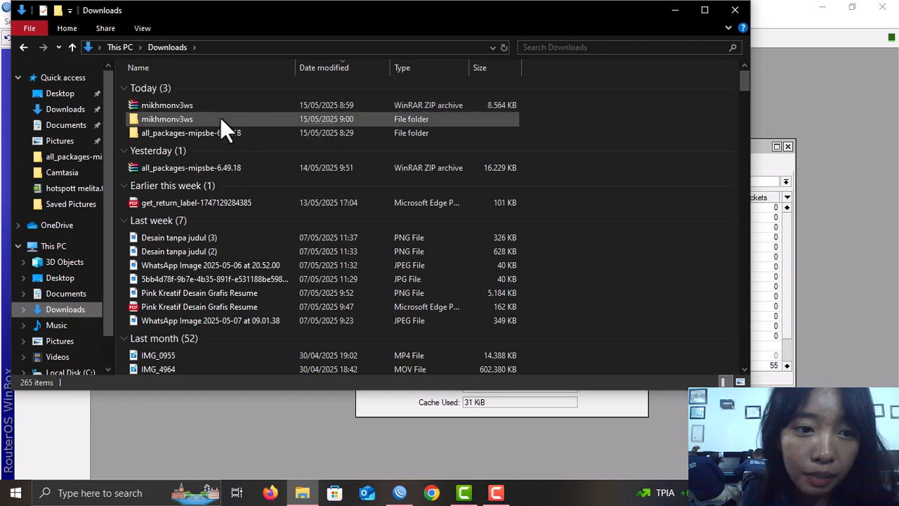
{"action": "double_click", "coordinate": [178, 120]}
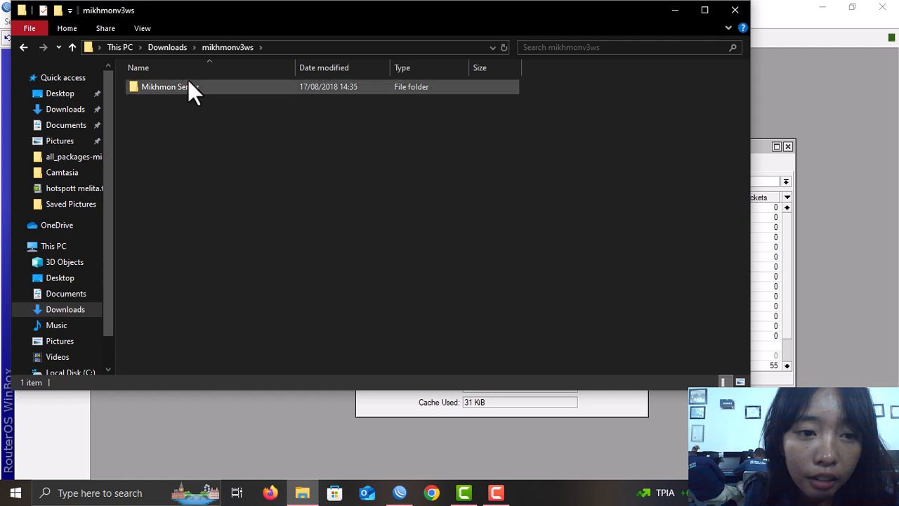
{"action": "double_click", "coordinate": [187, 83]}
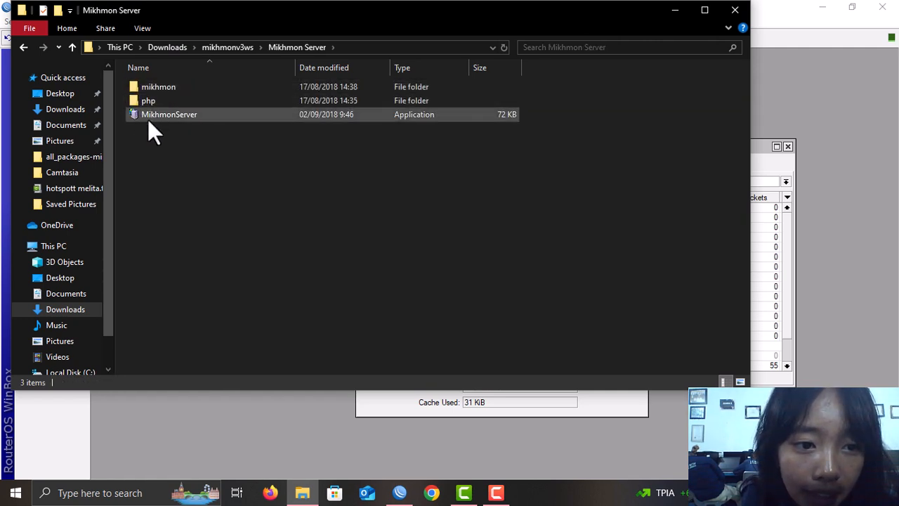
{"action": "double_click", "coordinate": [178, 114]}
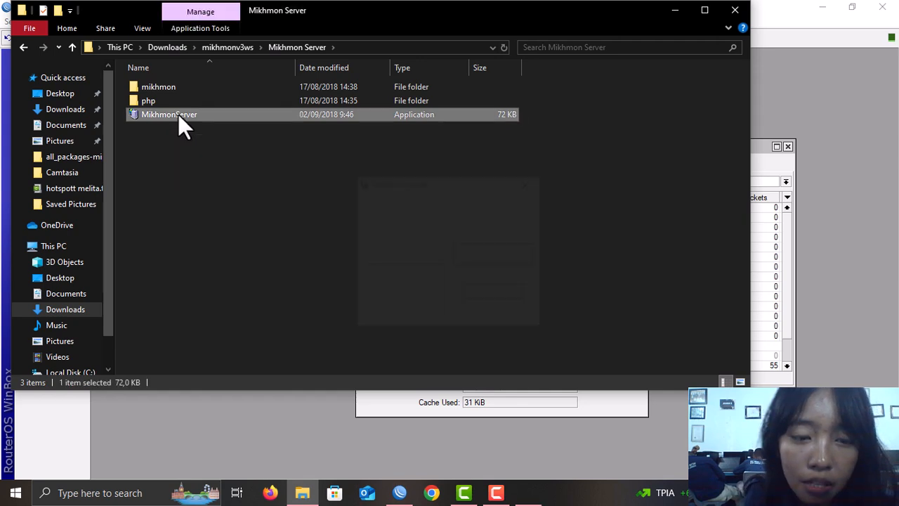
{"action": "left_click", "coordinate": [428, 253]}
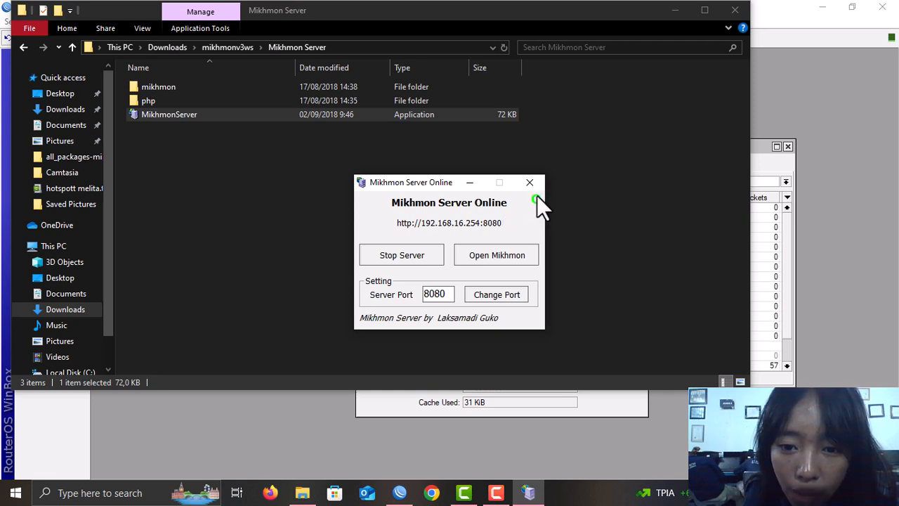
- Keep the server port at 8080 and open Mikhmon at 192.168.16.254:8080 in the browser
{"action": "left_click", "coordinate": [453, 295]}
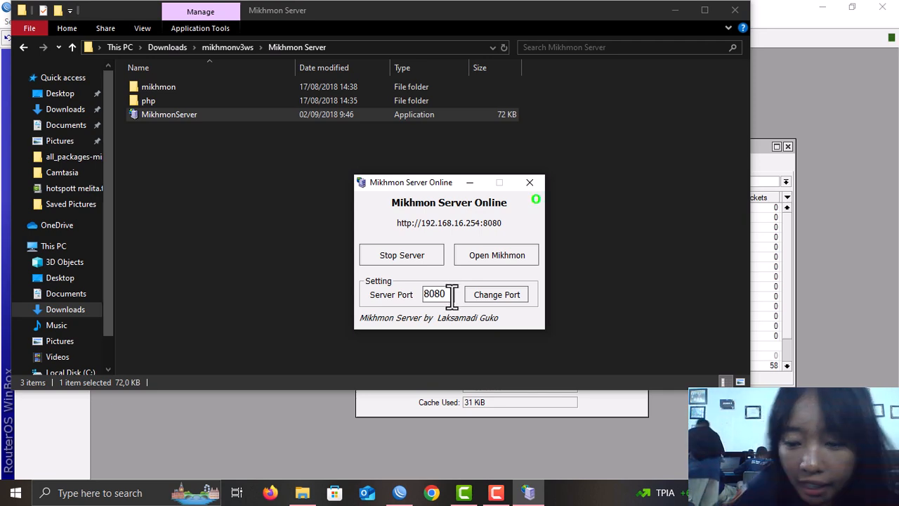
{"action": "key", "text": "BackSpace"}
{"action": "key", "text": "BackSpace"}
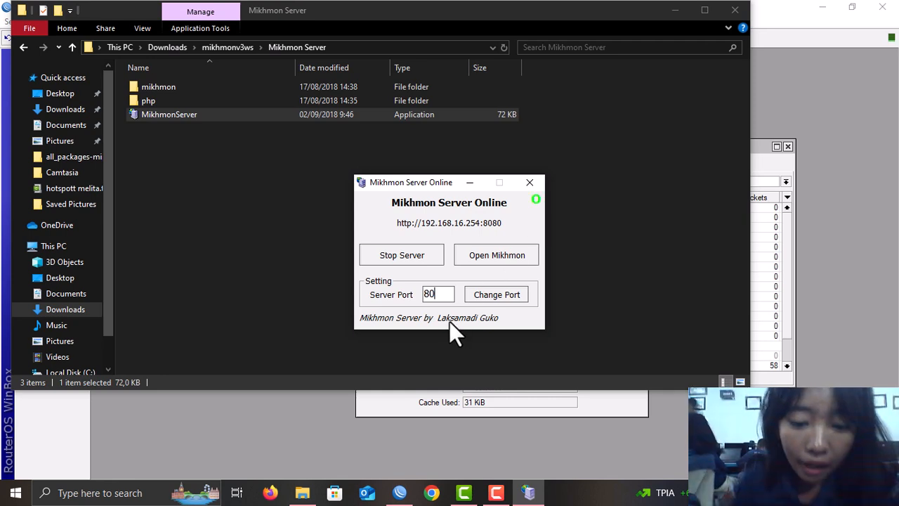
{"action": "type", "text": "80"}
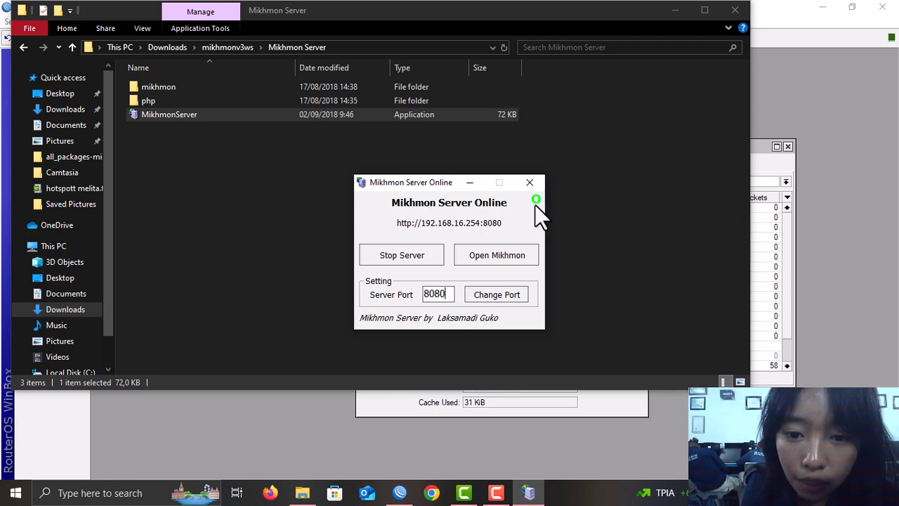
{"action": "left_click", "coordinate": [500, 256]}
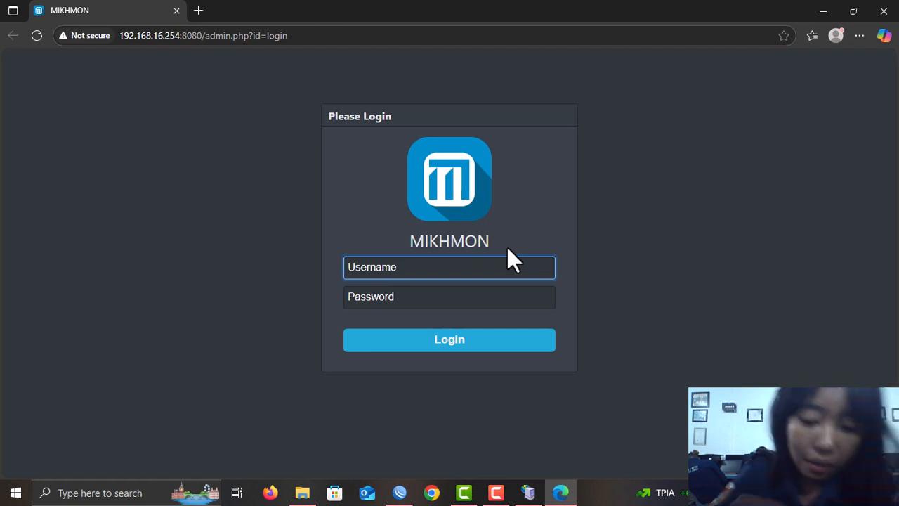
- Log in to the Mikhmon admin panel with the admin username and password
{"action": "type", "text": "mi"}
{"action": "type", "text": "hk"}
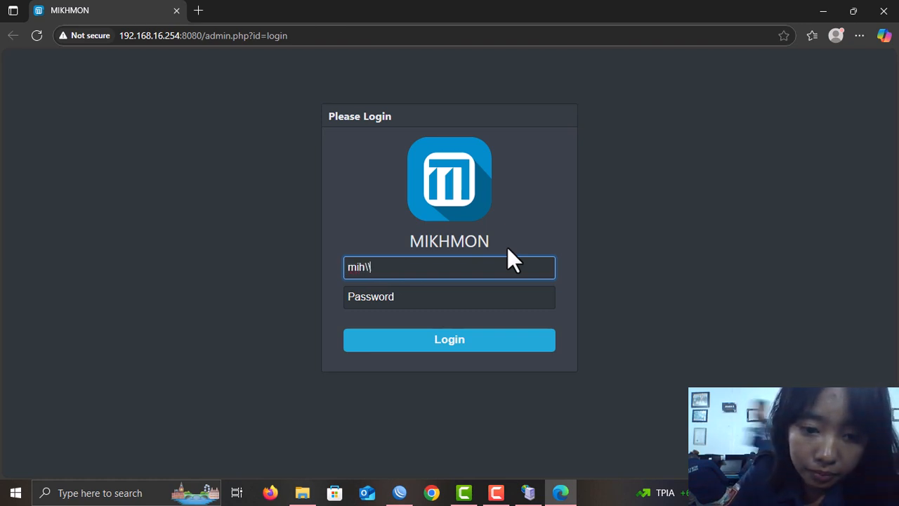
{"action": "key", "text": "BackSpace"}
{"action": "key", "text": "BackSpace"}
{"action": "type", "text": "khmon"}
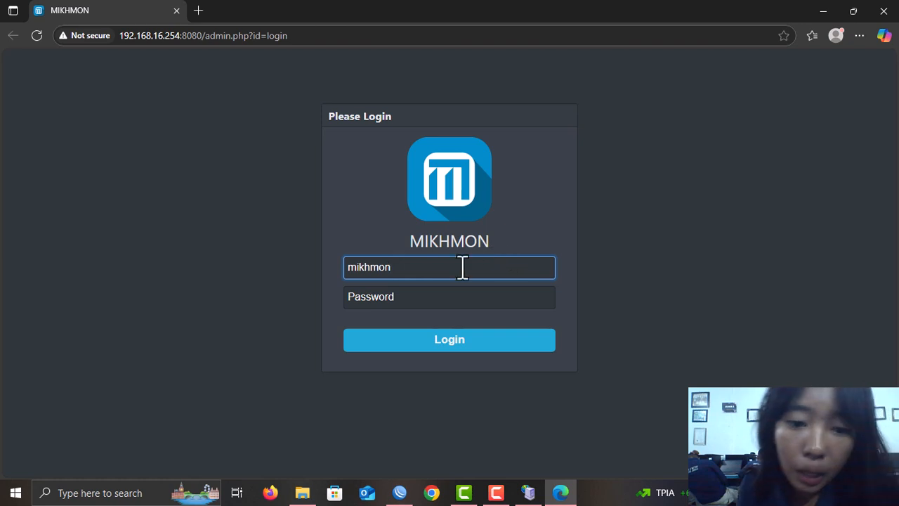
{"action": "left_click", "coordinate": [436, 303]}
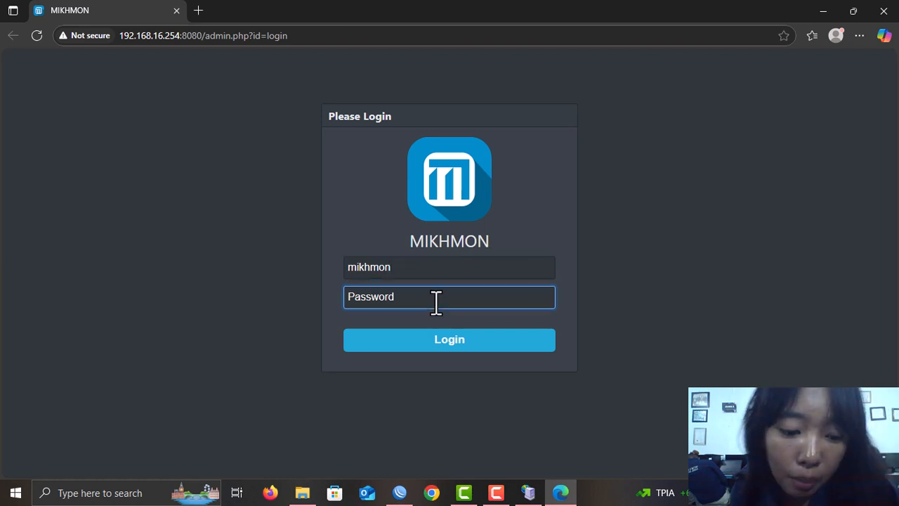
{"action": "type", "text": "1234"}
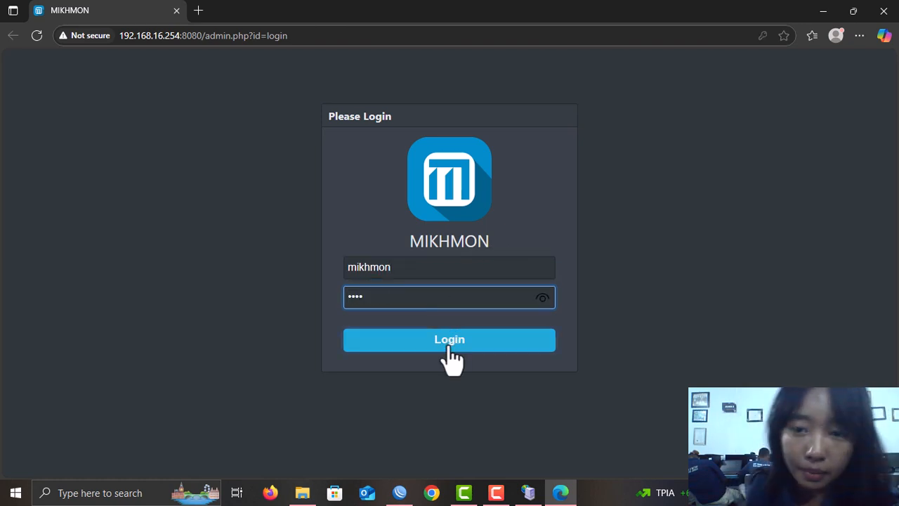
{"action": "left_click", "coordinate": [448, 345]}
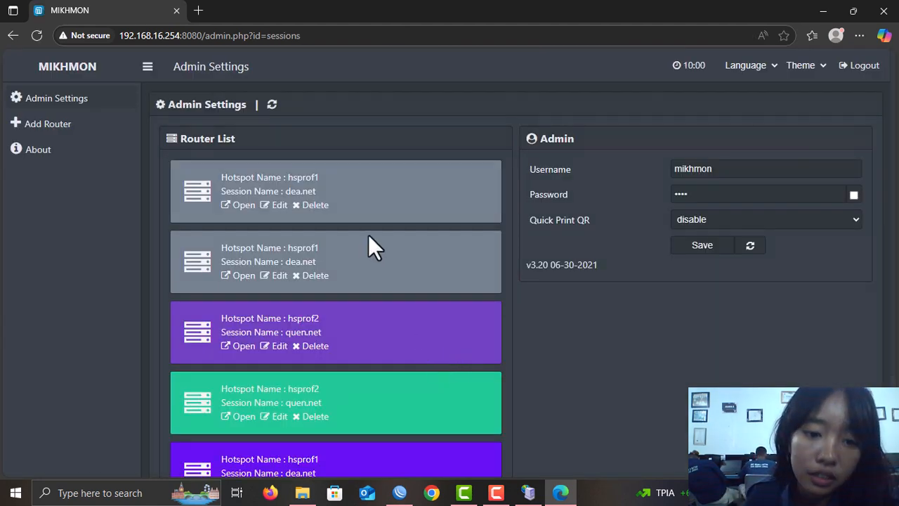
- Delete the dea.net hsprof1 session and begin adding a new router
{"action": "scroll", "coordinate": [368, 229], "scroll_direction": "down", "scroll_amount": 2}
{"action": "scroll", "coordinate": [364, 324], "scroll_direction": "up", "scroll_amount": 2}
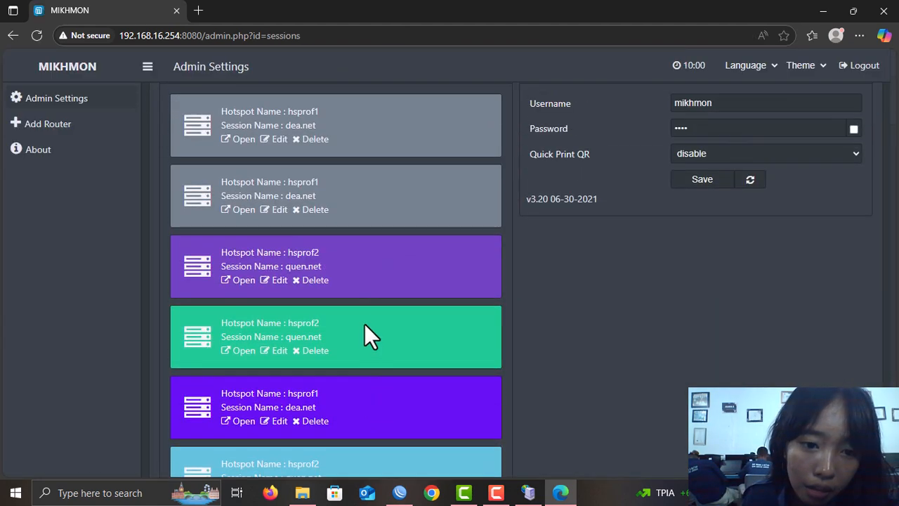
{"action": "scroll", "coordinate": [351, 295], "scroll_direction": "down", "scroll_amount": 2}
{"action": "scroll", "coordinate": [351, 296], "scroll_direction": "up", "scroll_amount": 2}
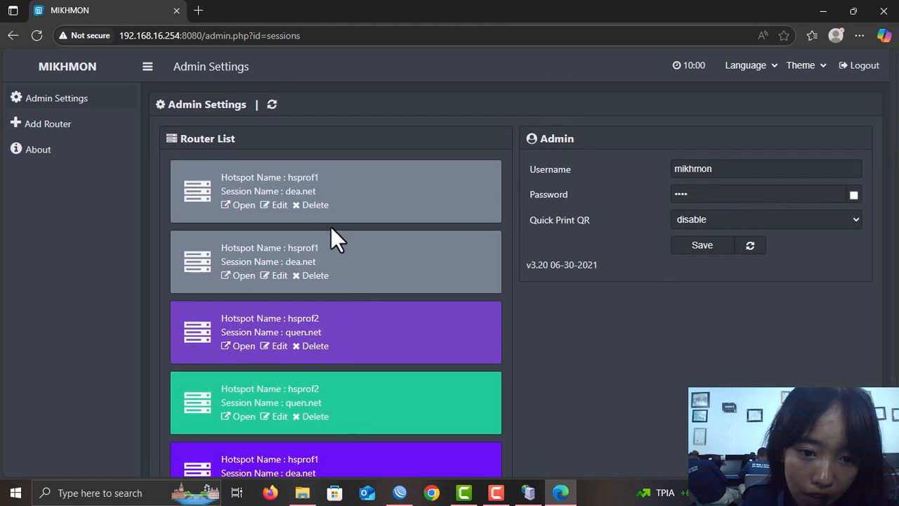
{"action": "left_click", "coordinate": [313, 205]}
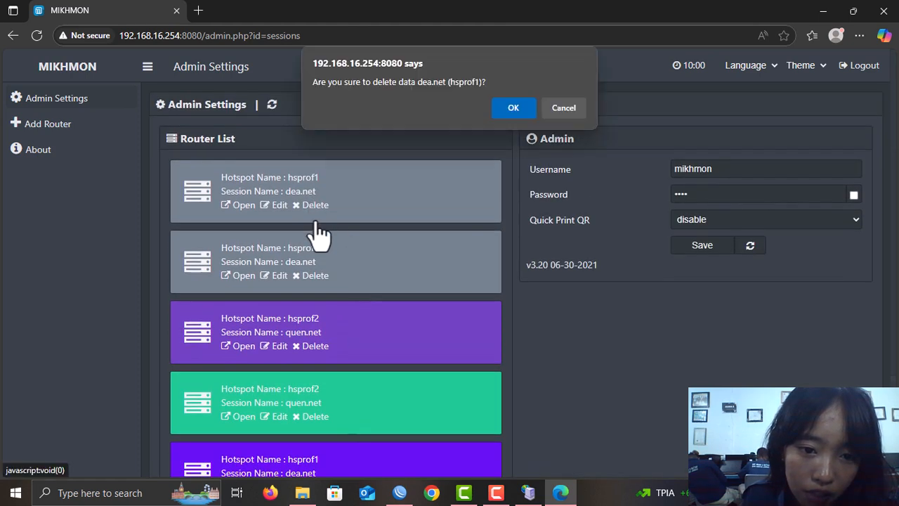
{"action": "left_click", "coordinate": [527, 110]}
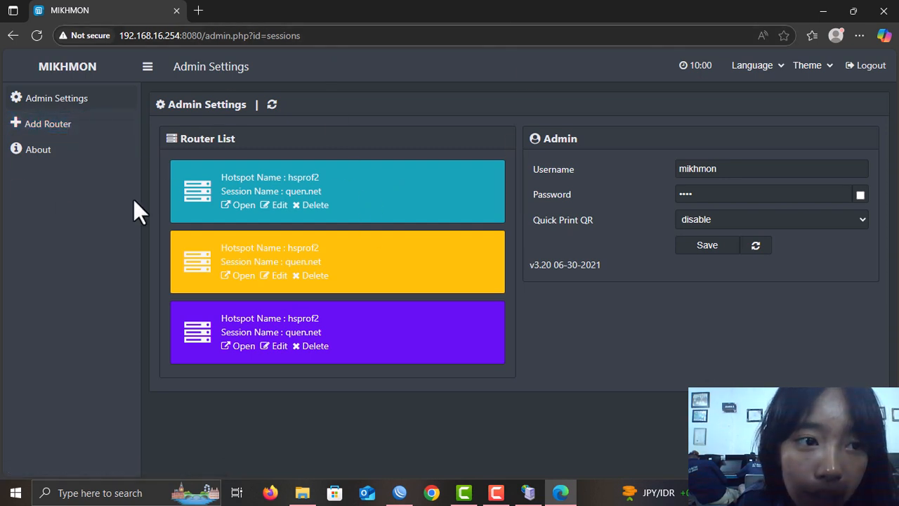
{"action": "left_click", "coordinate": [44, 134]}
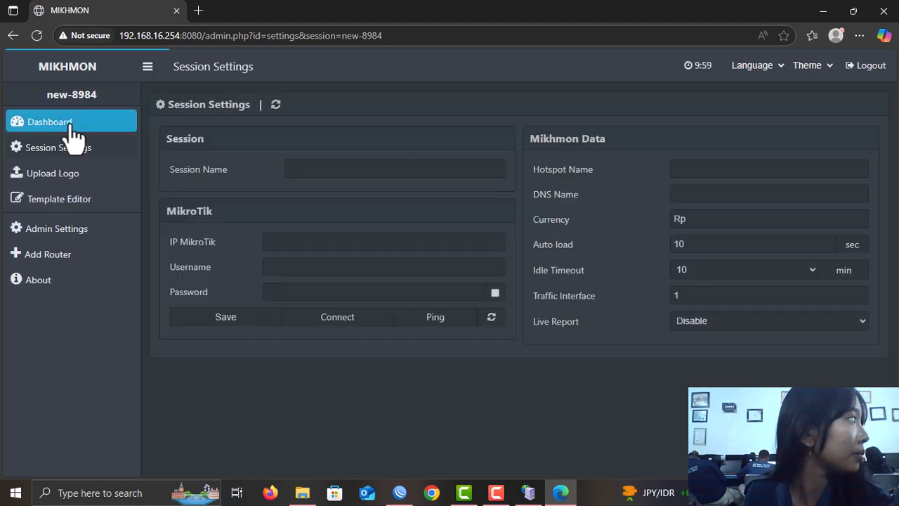
- Name the session dea.net and paste the RADIUS server's address 172.16.131.178 as the MikroTik IP
{"action": "left_click", "coordinate": [322, 163]}
{"action": "type", "text": "de"}
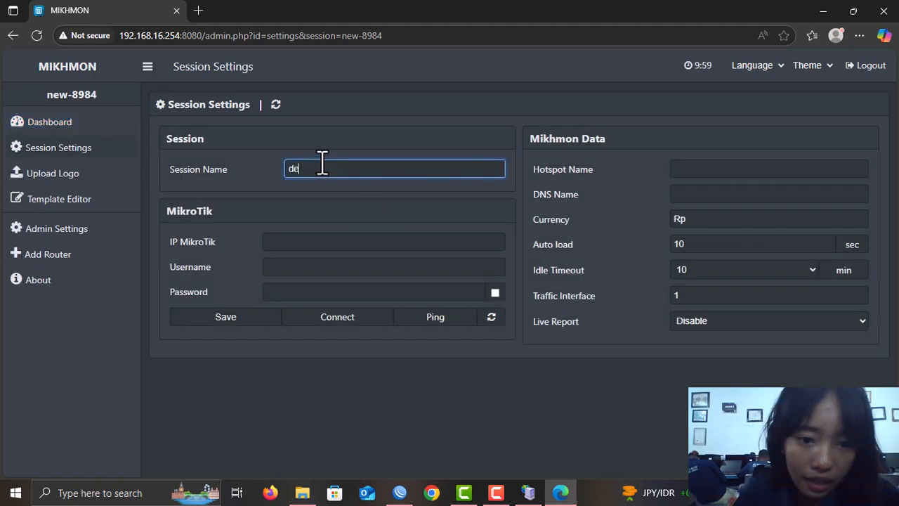
{"action": "type", "text": "a.net"}
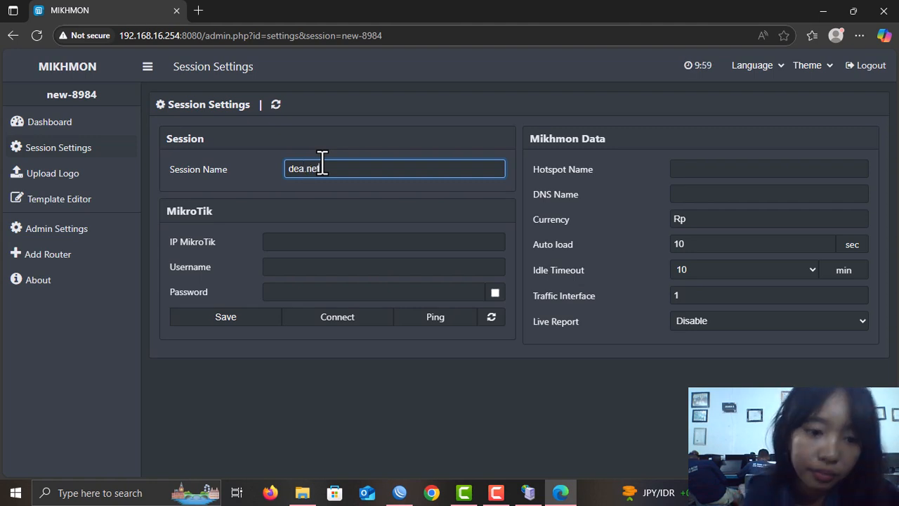
{"action": "left_click", "coordinate": [374, 245]}
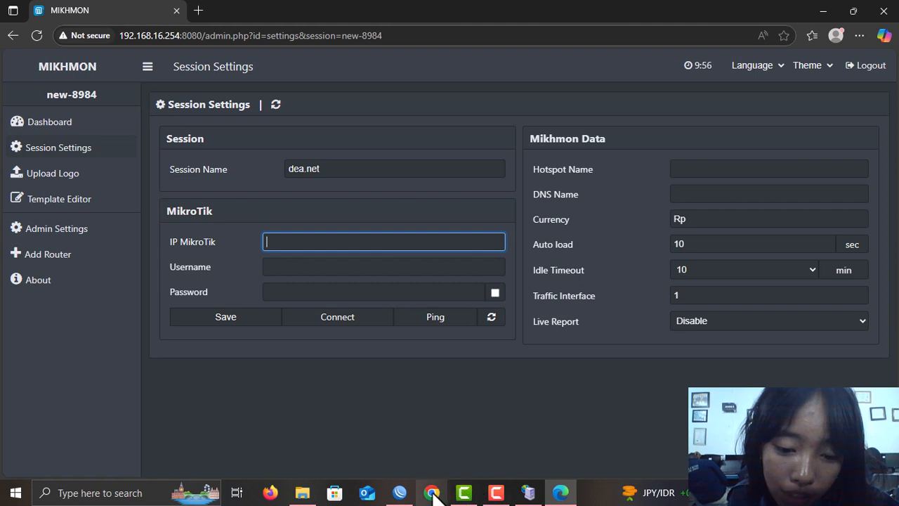
{"action": "mouse_move", "coordinate": [401, 492]}
{"action": "left_click", "coordinate": [406, 470]}
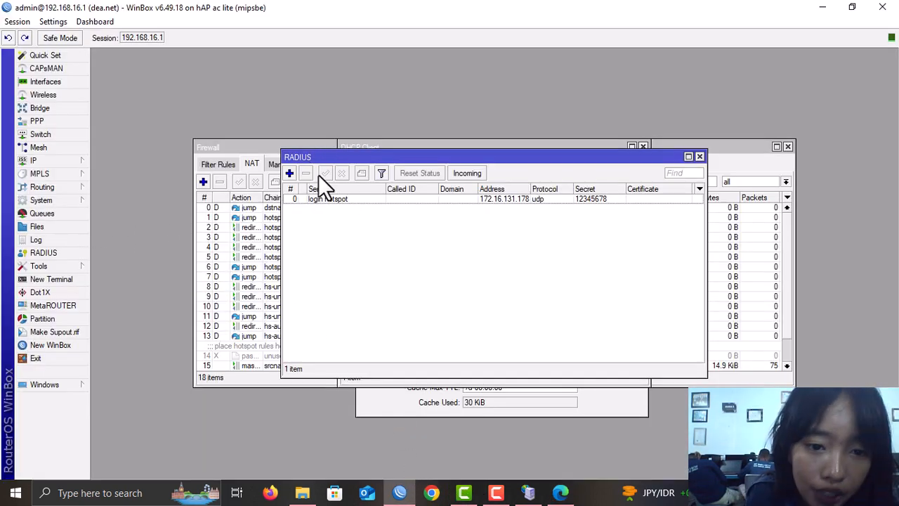
{"action": "double_click", "coordinate": [375, 199]}
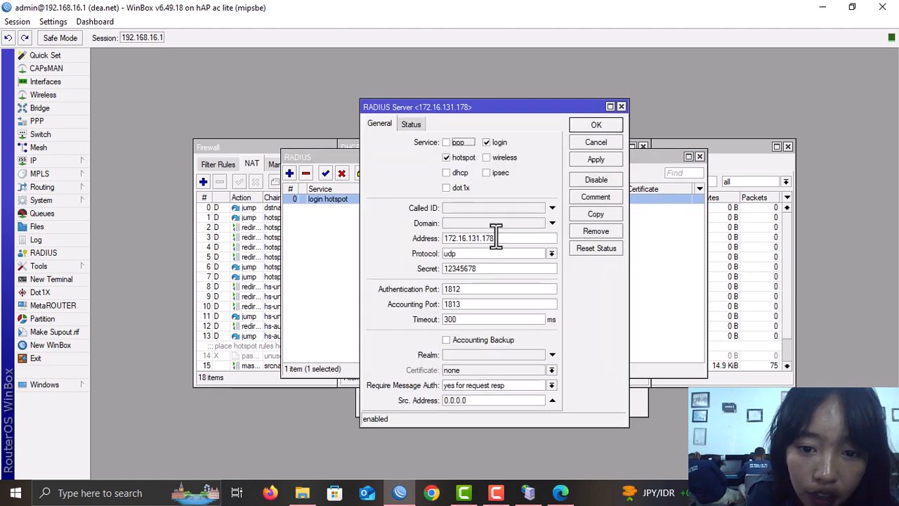
{"action": "left_click_drag", "start_coordinate": [500, 238], "coordinate": [421, 240]}
{"action": "key", "text": "ctrl+c"}
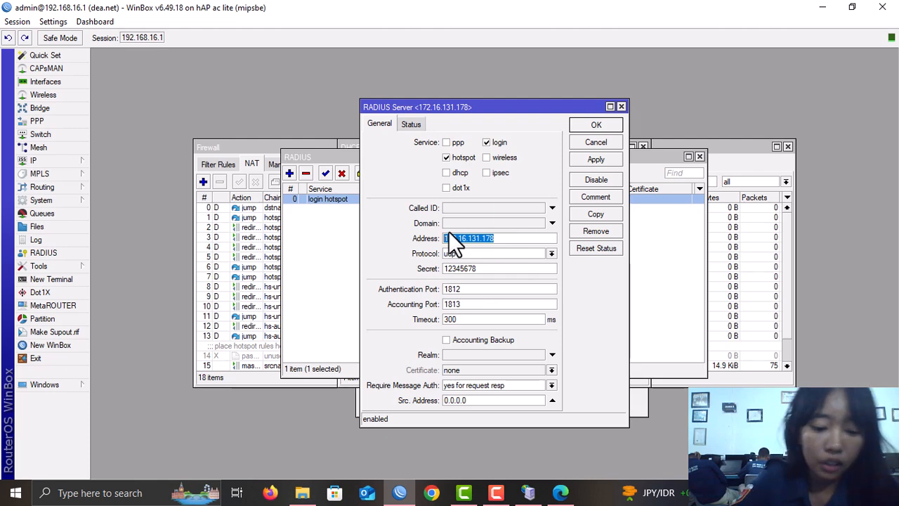
{"action": "key", "text": "alt+Tab"}
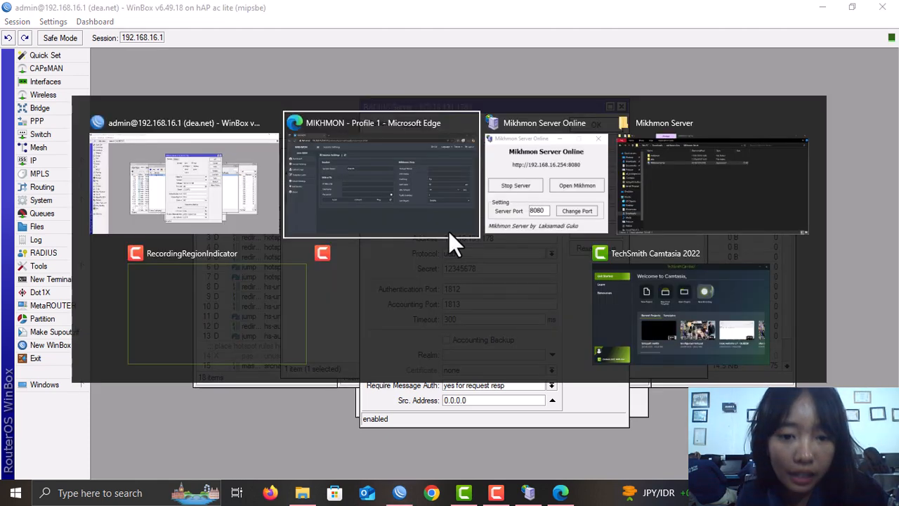
{"action": "key", "text": "ctrl+v"}
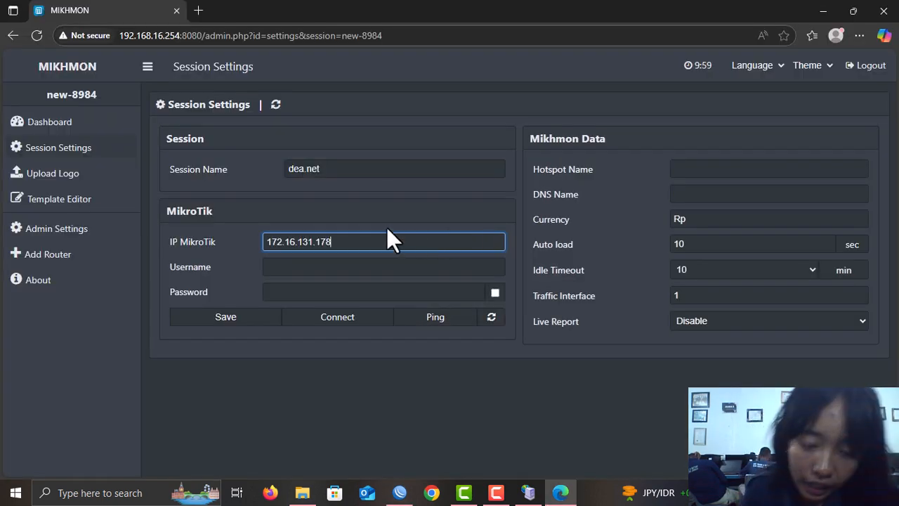
- Enter admin as the router username and type the router password
{"action": "left_click", "coordinate": [289, 267]}
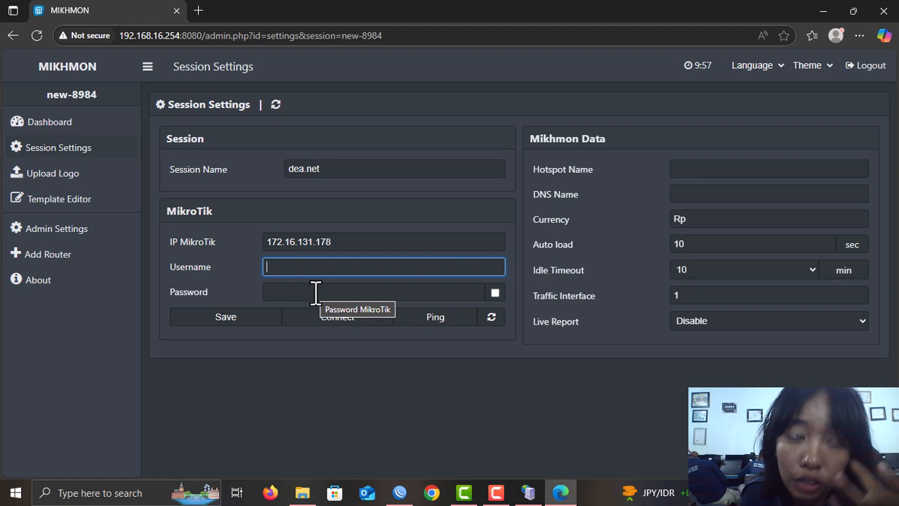
{"action": "type", "text": "admin"}
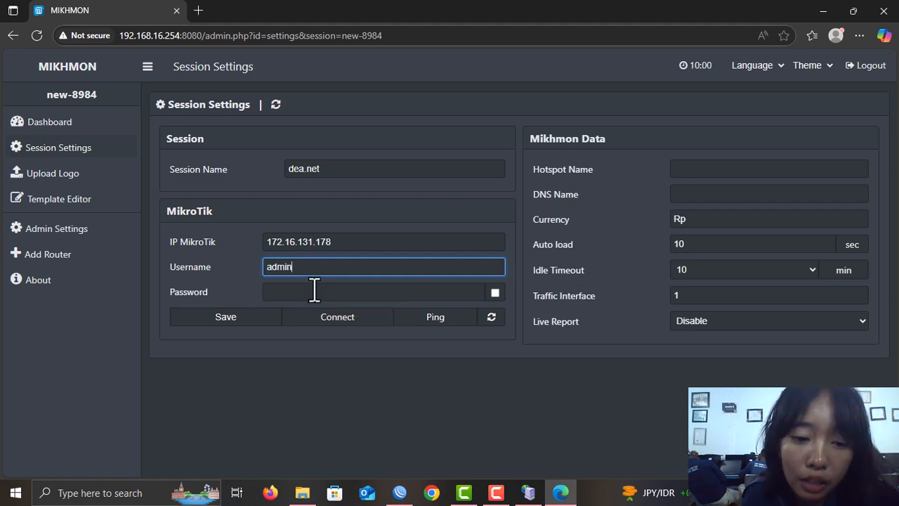
{"action": "left_click", "coordinate": [313, 290]}
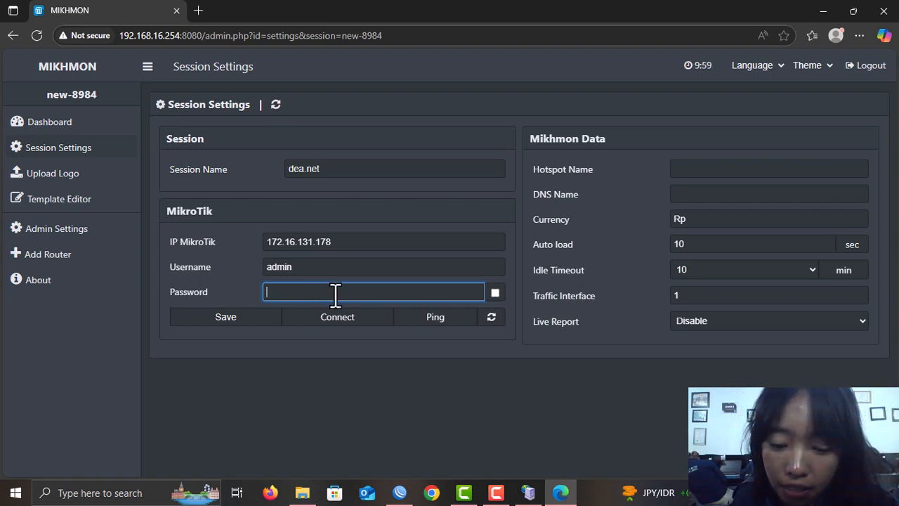
{"action": "type", "text": "••"}
{"action": "left_click", "coordinate": [712, 167]}
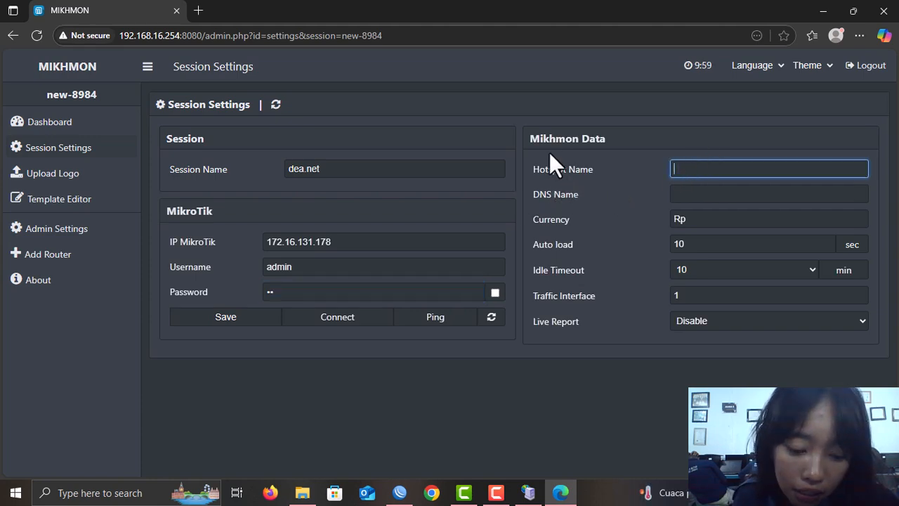
- In WinBox's IP > Hotspot, open the hsprof1 server profile's General settings
{"action": "key", "text": "alt+Tab"}
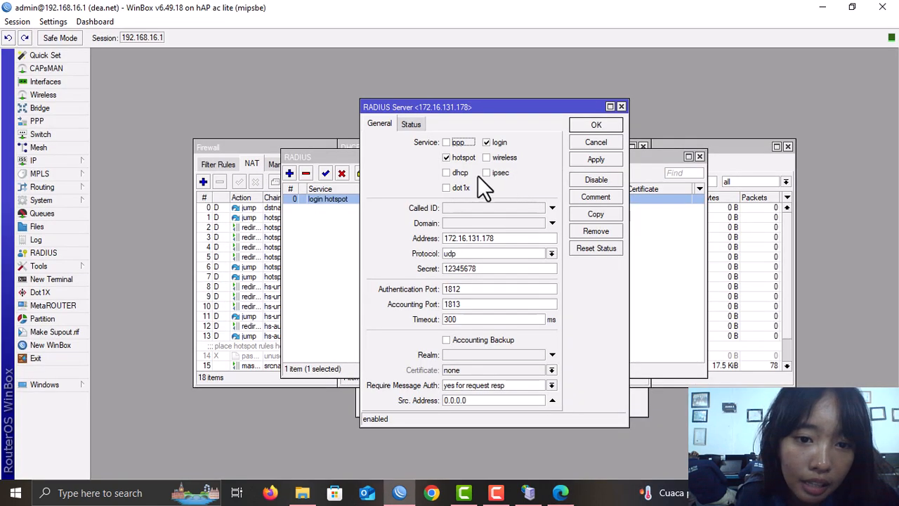
{"action": "left_click", "coordinate": [63, 161]}
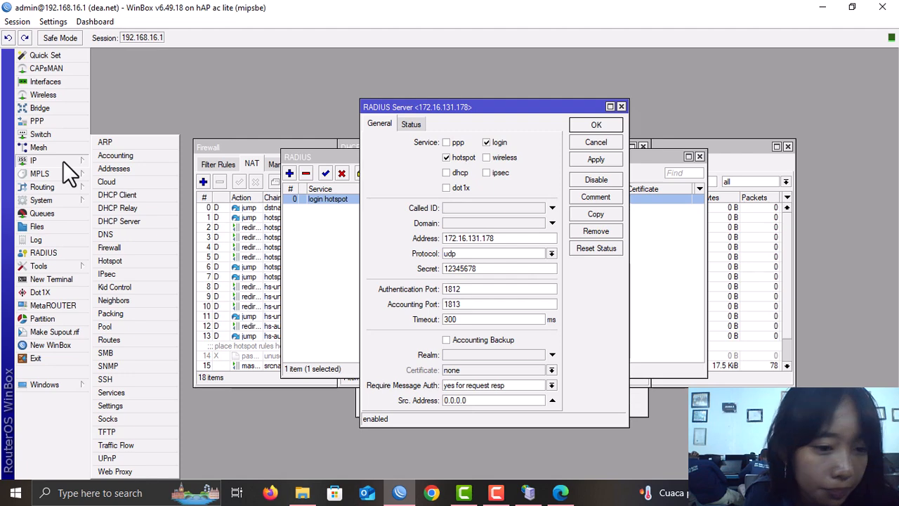
{"action": "left_click", "coordinate": [132, 263]}
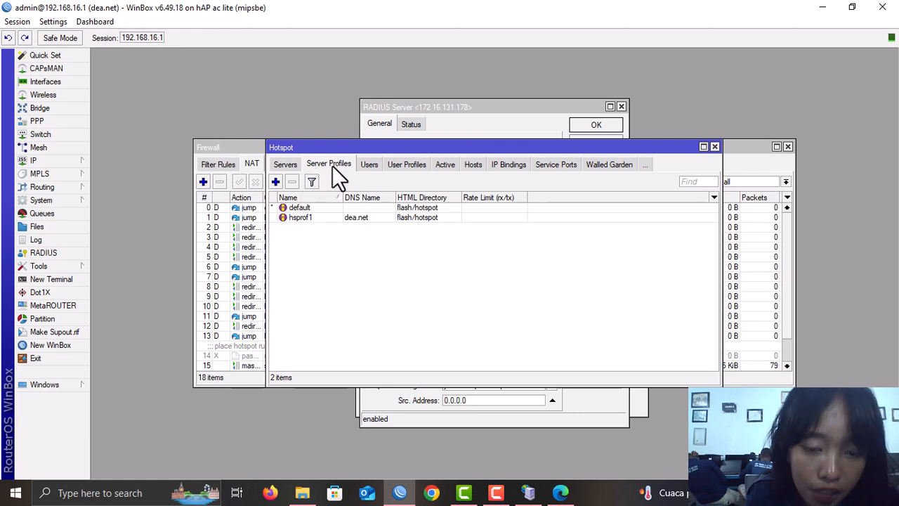
{"action": "double_click", "coordinate": [363, 217]}
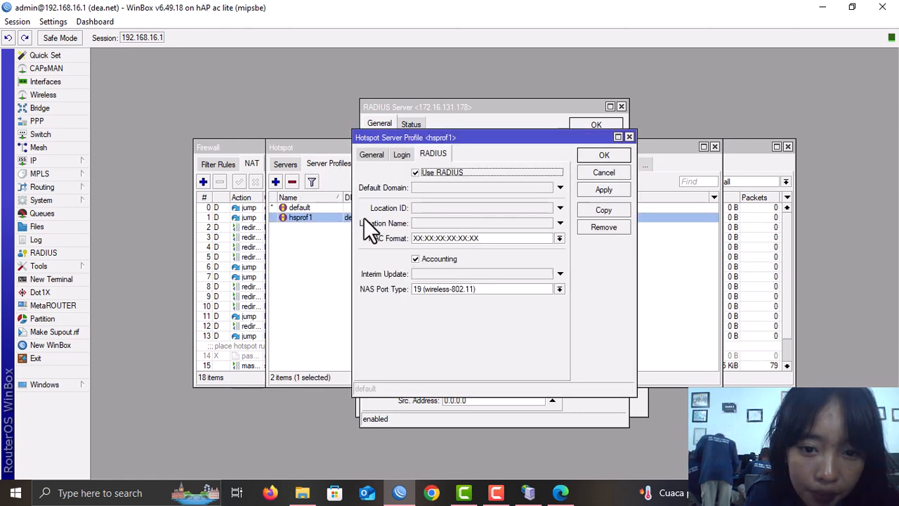
{"action": "left_click", "coordinate": [372, 154]}
{"action": "key", "text": "ctrl+c"}
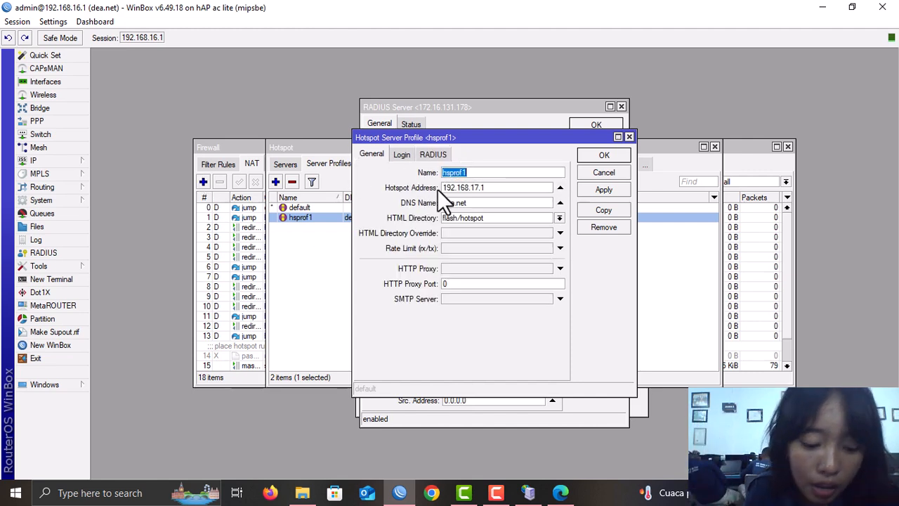
{"action": "key", "text": "alt+Tab"}
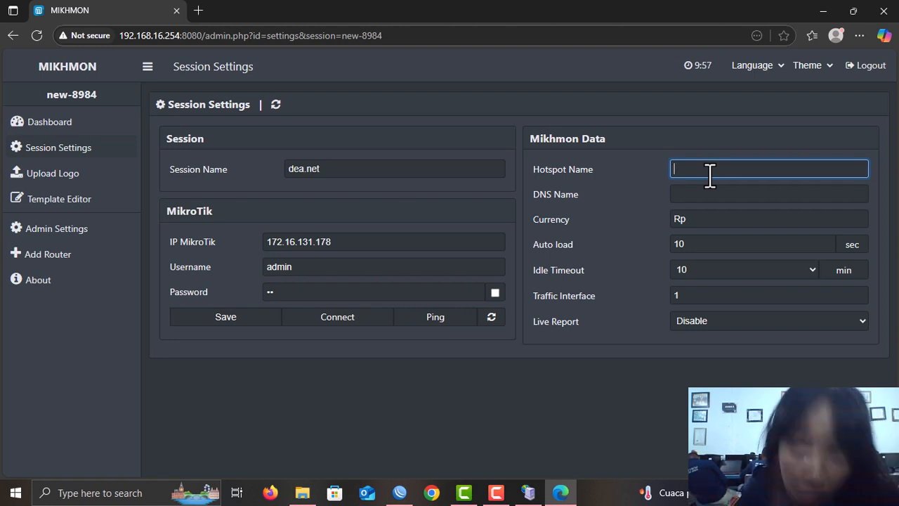
- Set Hotspot Name to hsprof1 and DNS Name to dea.net, copied from the WinBox profile
{"action": "key", "text": "ctrl+v"}
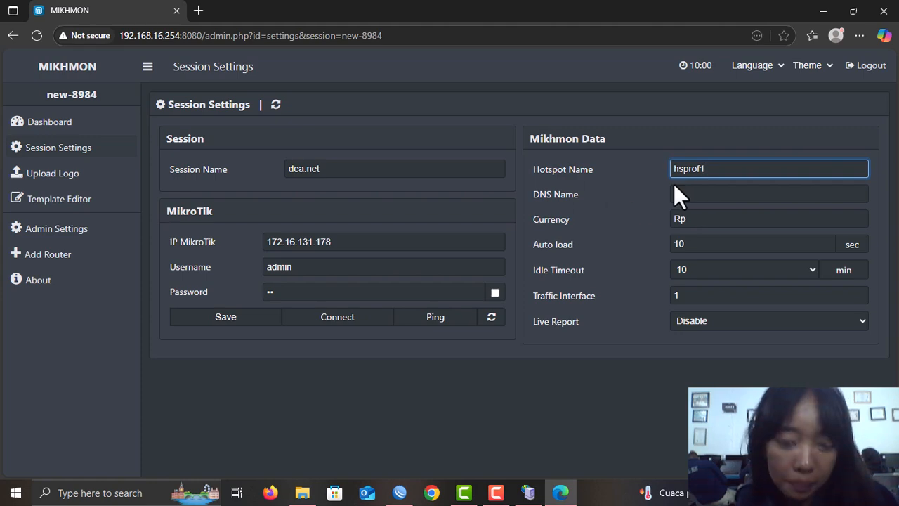
{"action": "key", "text": "alt+Tab"}
{"action": "left_click_drag", "start_coordinate": [475, 201], "coordinate": [430, 205]}
{"action": "key", "text": "ctrl+c"}
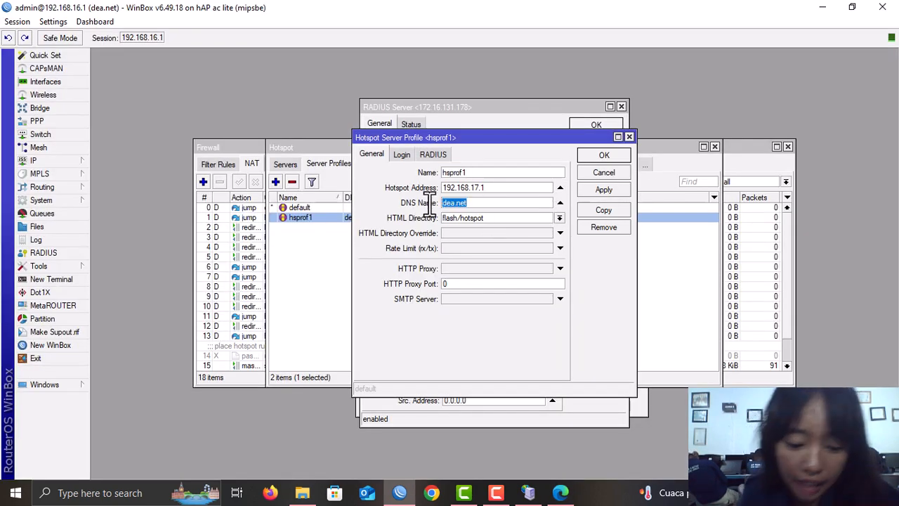
{"action": "key", "text": "Tab"}
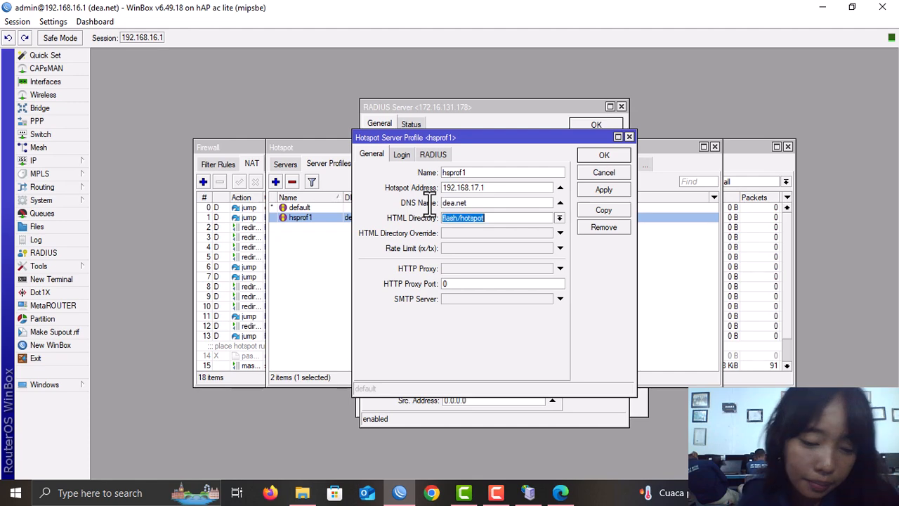
{"action": "key", "text": "alt+Tab"}
{"action": "left_click", "coordinate": [427, 203]}
{"action": "left_click", "coordinate": [727, 199]}
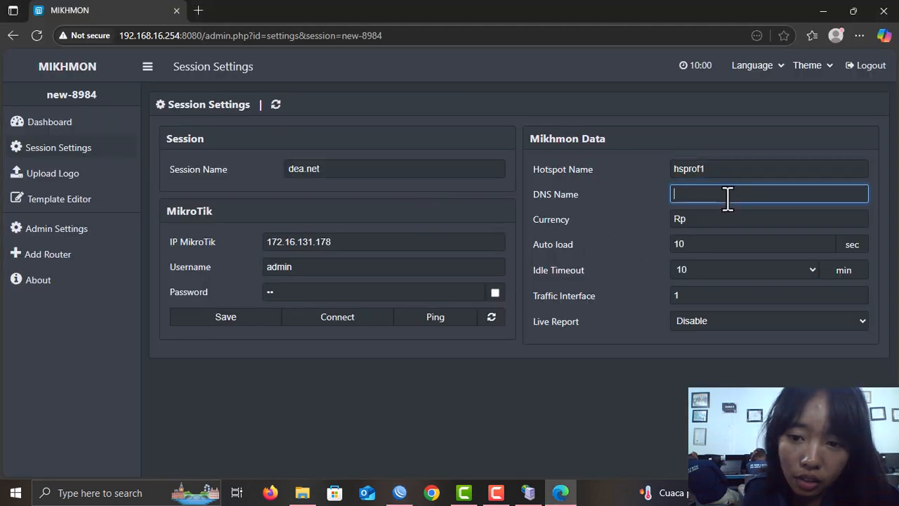
{"action": "key", "text": "ctrl+v"}
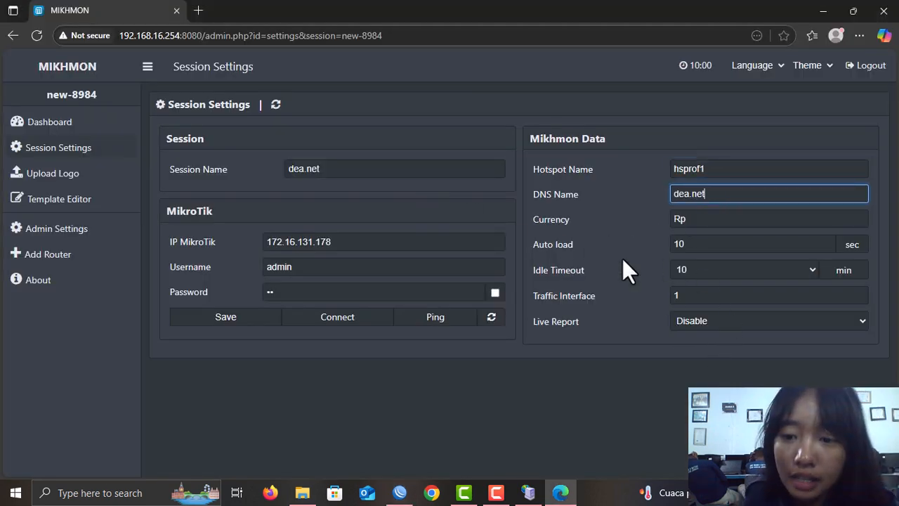
- Reveal the stored password, save the dea.net session and connect to the router
{"action": "left_click", "coordinate": [498, 295]}
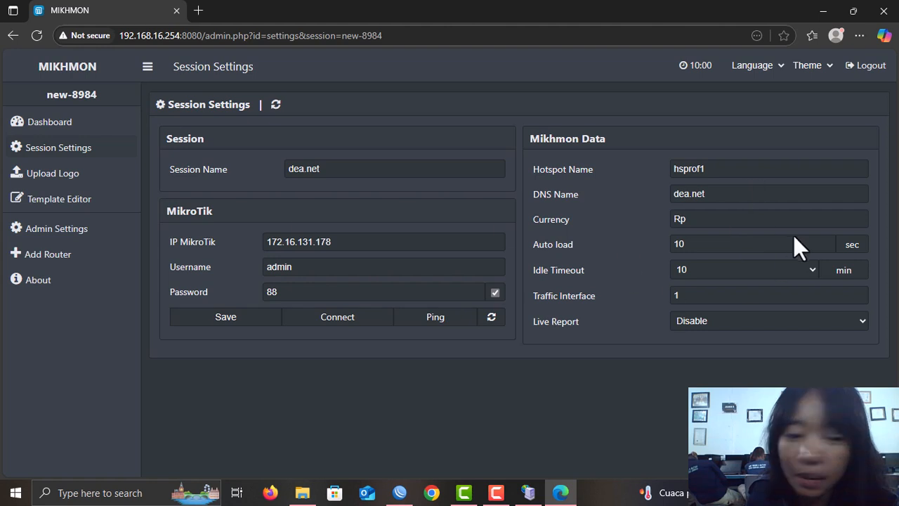
{"action": "left_click", "coordinate": [254, 320]}
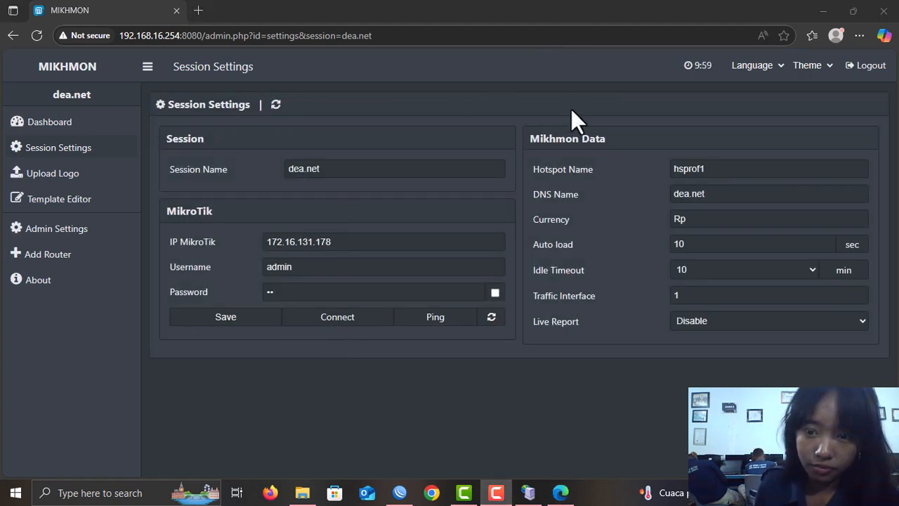
{"action": "left_click", "coordinate": [351, 325]}
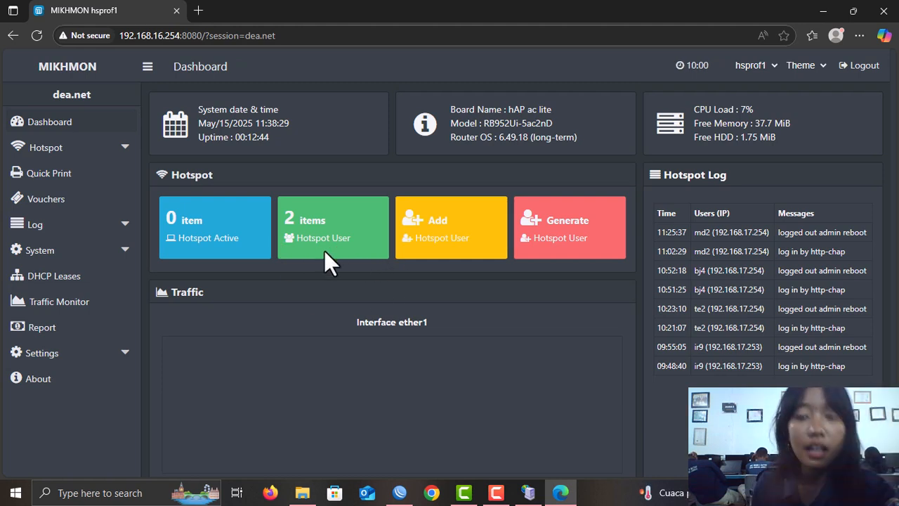
- Open the Hotspot > Users > Generate page from the Mikhmon sidebar
{"action": "left_click", "coordinate": [77, 151]}
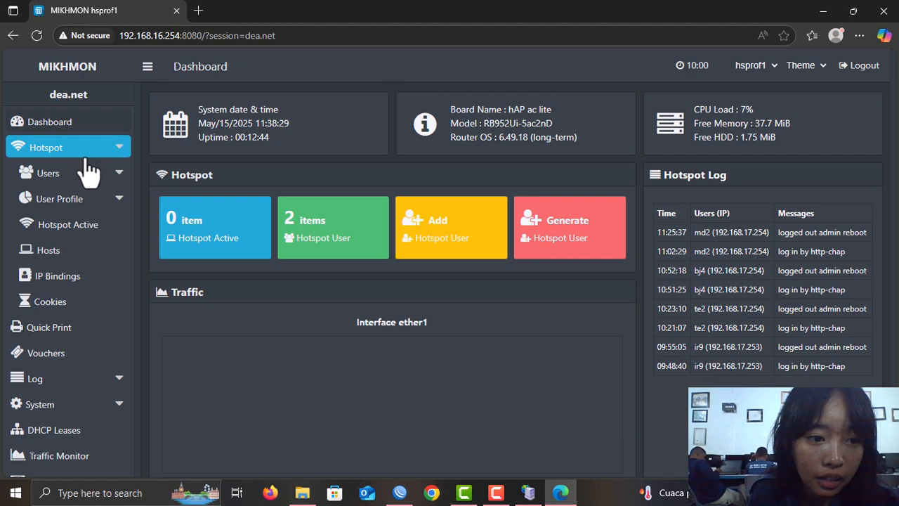
{"action": "left_click", "coordinate": [92, 184]}
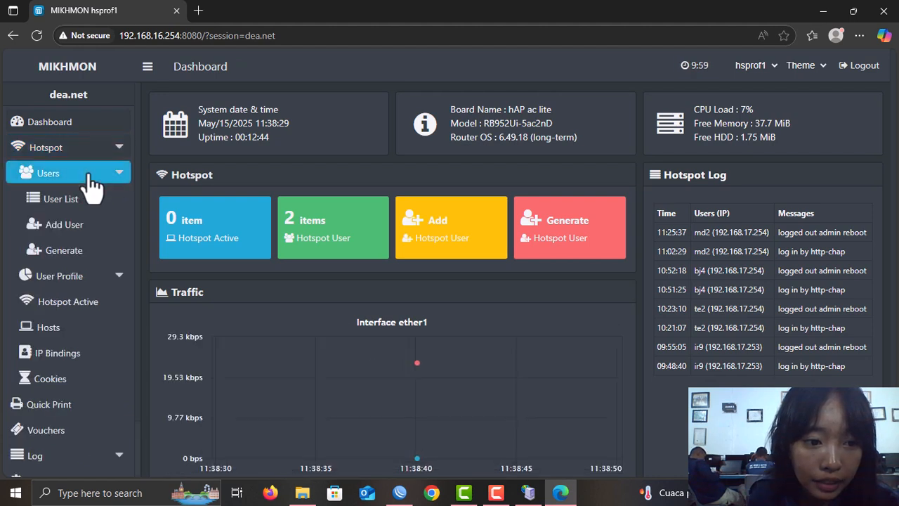
{"action": "left_click", "coordinate": [69, 260]}
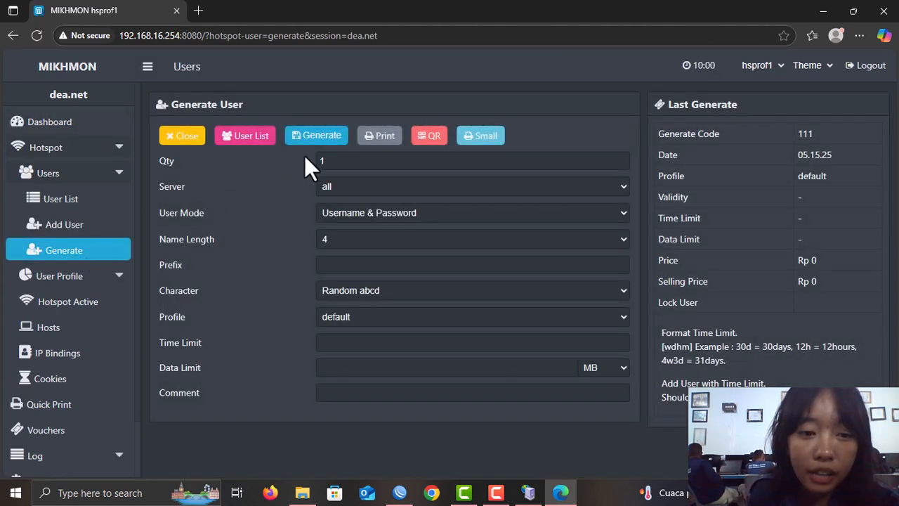
- Generate 10 vouchers with Username = Password and name length 3, then open the print sheet
{"action": "left_click", "coordinate": [347, 161]}
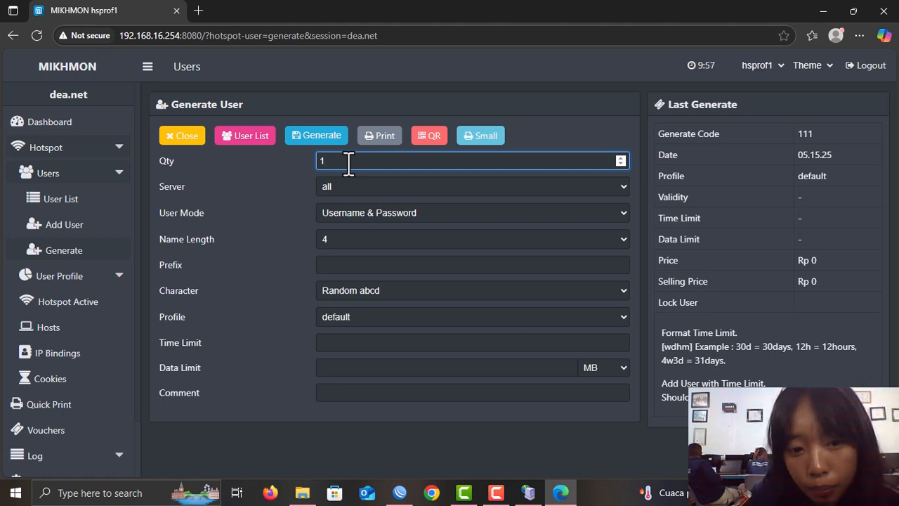
{"action": "type", "text": "0"}
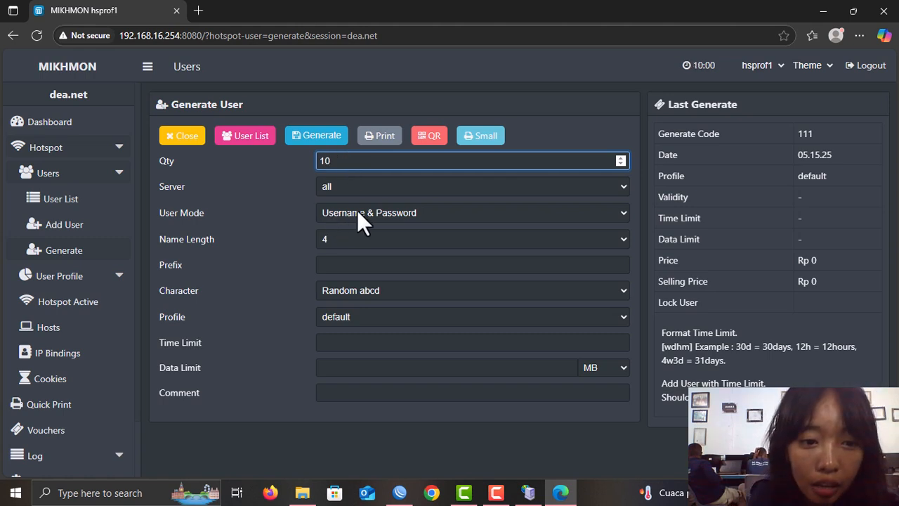
{"action": "left_click", "coordinate": [422, 212]}
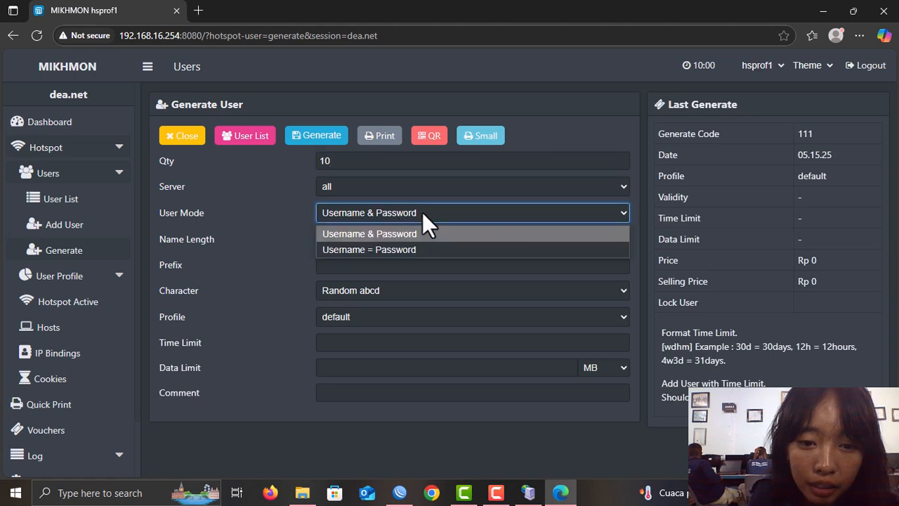
{"action": "left_click", "coordinate": [416, 249]}
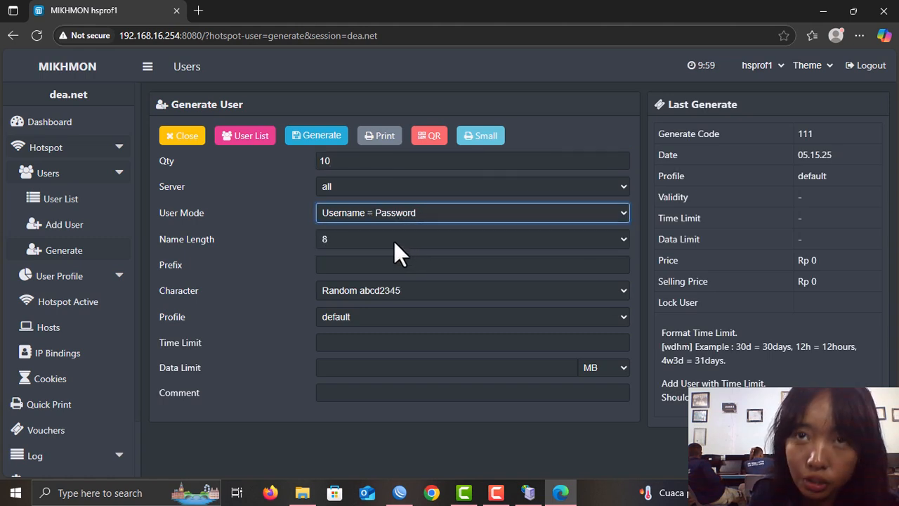
{"action": "left_click", "coordinate": [395, 241]}
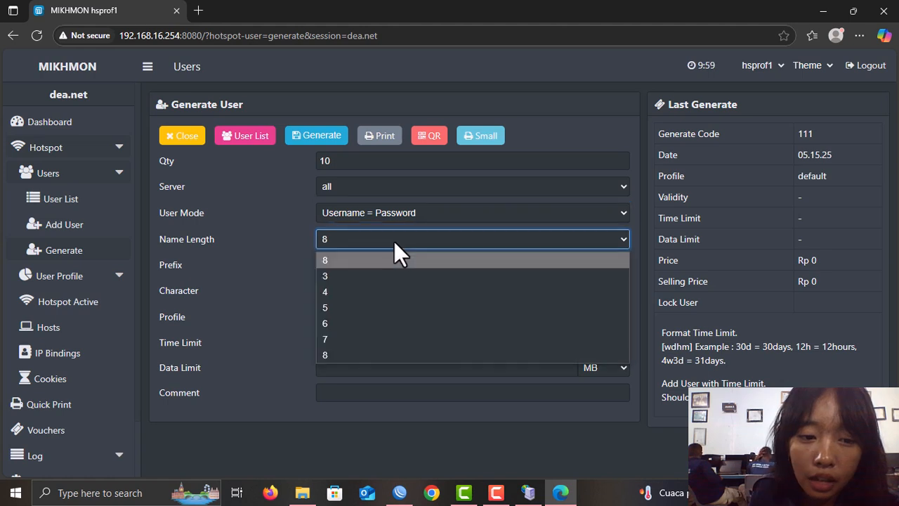
{"action": "left_click", "coordinate": [390, 275]}
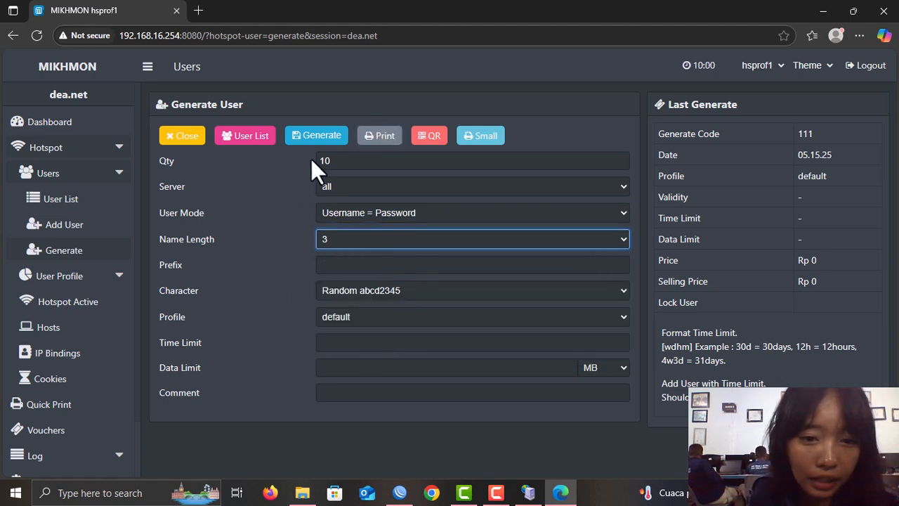
{"action": "left_click", "coordinate": [326, 138]}
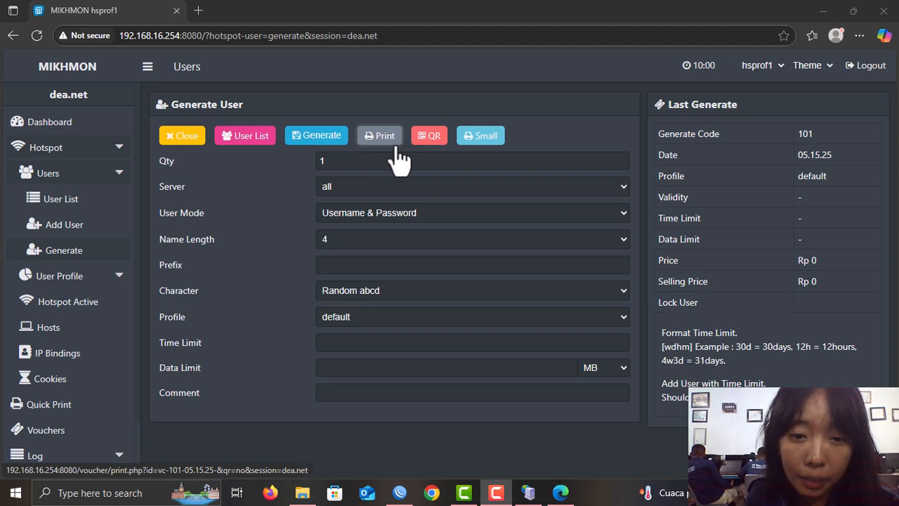
{"action": "left_click", "coordinate": [376, 137]}
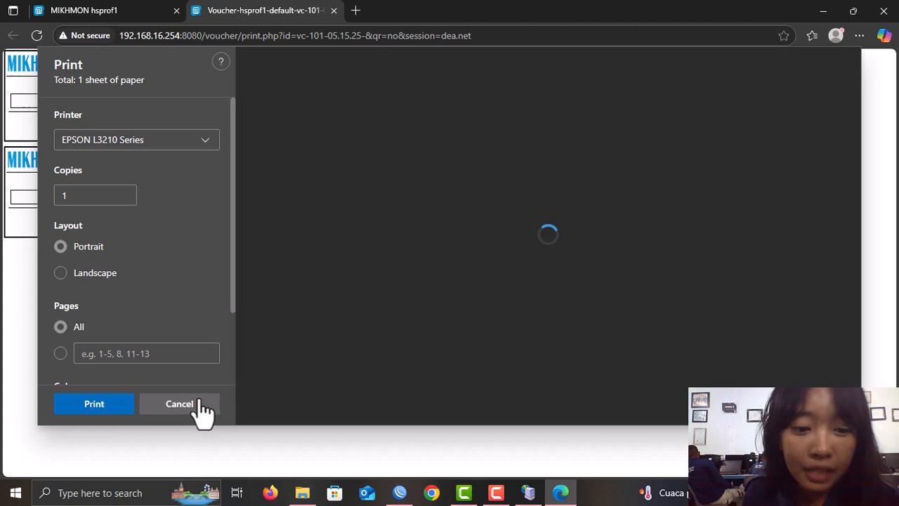
- Cancel the EPSON L3210 print dialog for the voucher sheet
{"action": "left_click", "coordinate": [179, 404]}
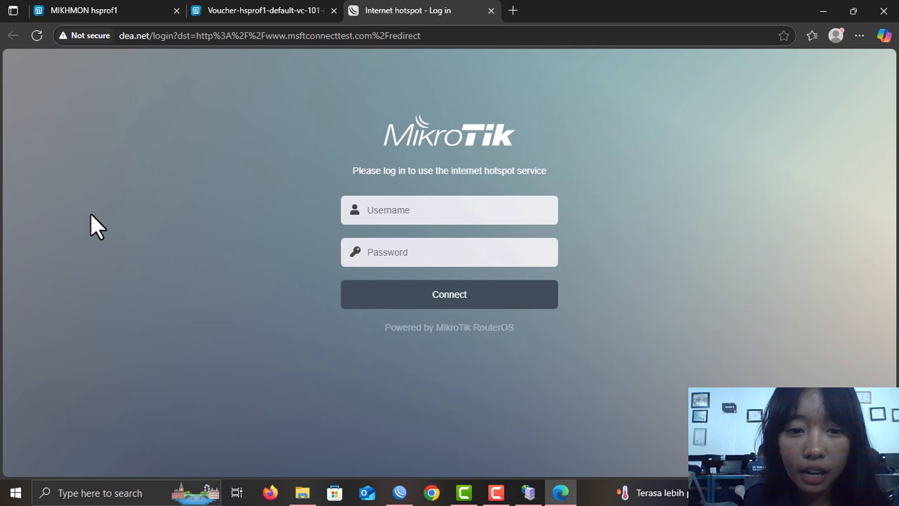
- Copy voucher 8's code into both Username and Password on the hotspot login page and connect
{"action": "left_click", "coordinate": [231, 10]}
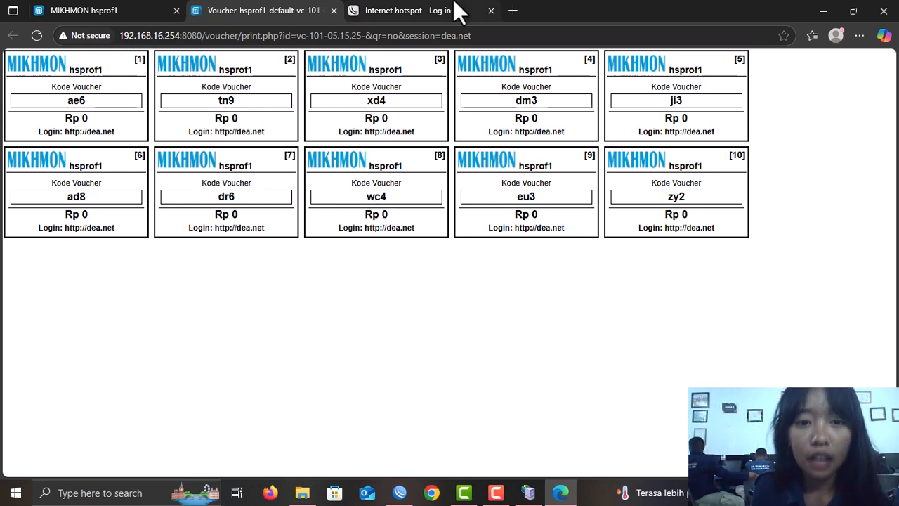
{"action": "left_click_drag", "start_coordinate": [378, 197], "coordinate": [355, 188]}
{"action": "key", "text": "ctrl+c"}
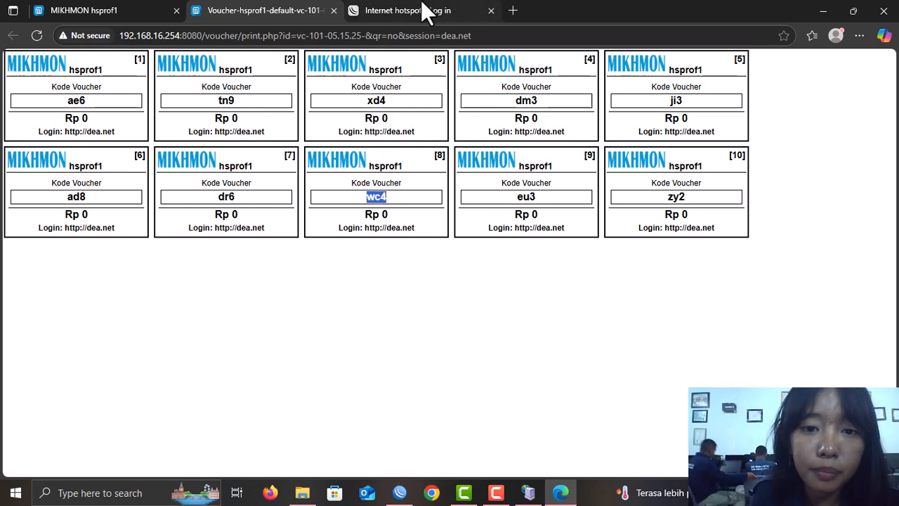
{"action": "left_click", "coordinate": [423, 11]}
{"action": "left_click", "coordinate": [398, 211]}
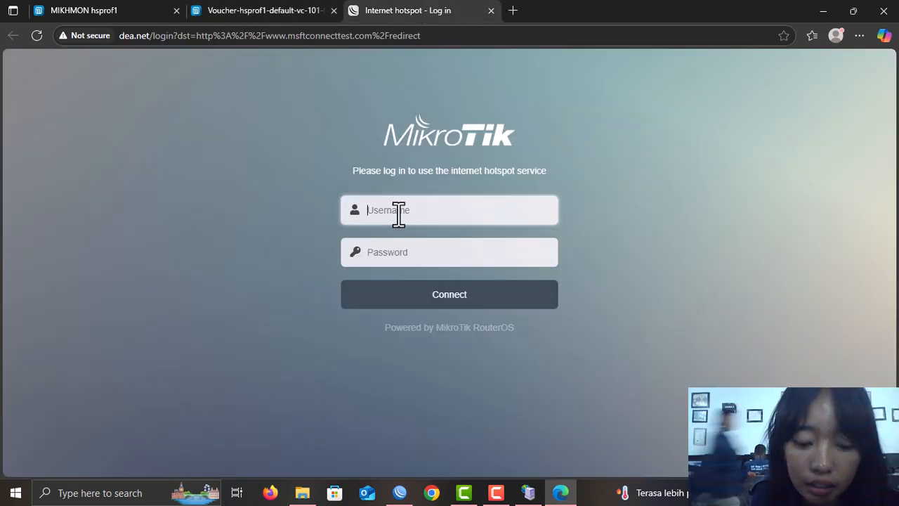
{"action": "key", "text": "ctrl+v"}
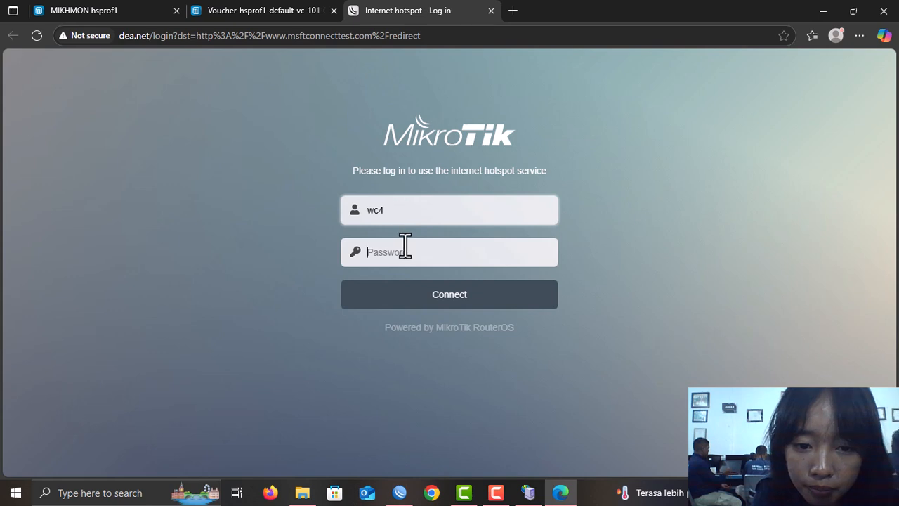
{"action": "left_click", "coordinate": [405, 250]}
{"action": "key", "text": "ctrl+v"}
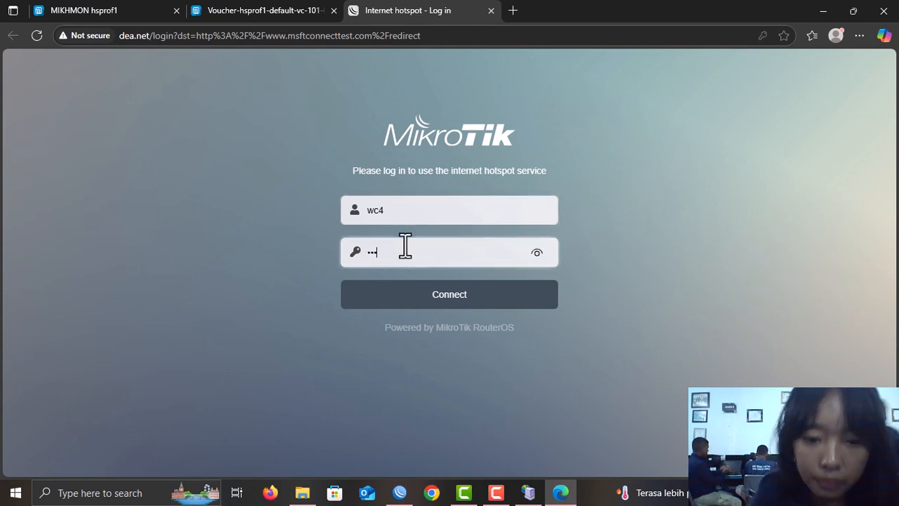
{"action": "left_click", "coordinate": [436, 307]}
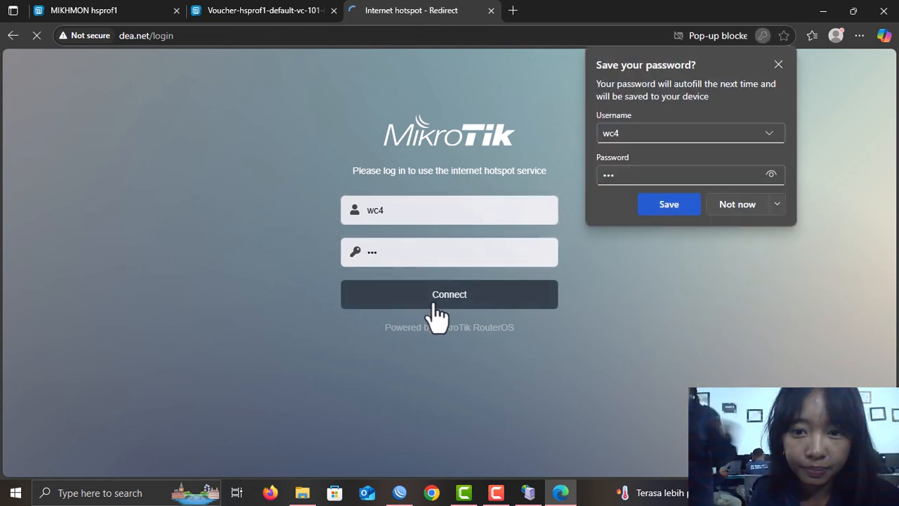